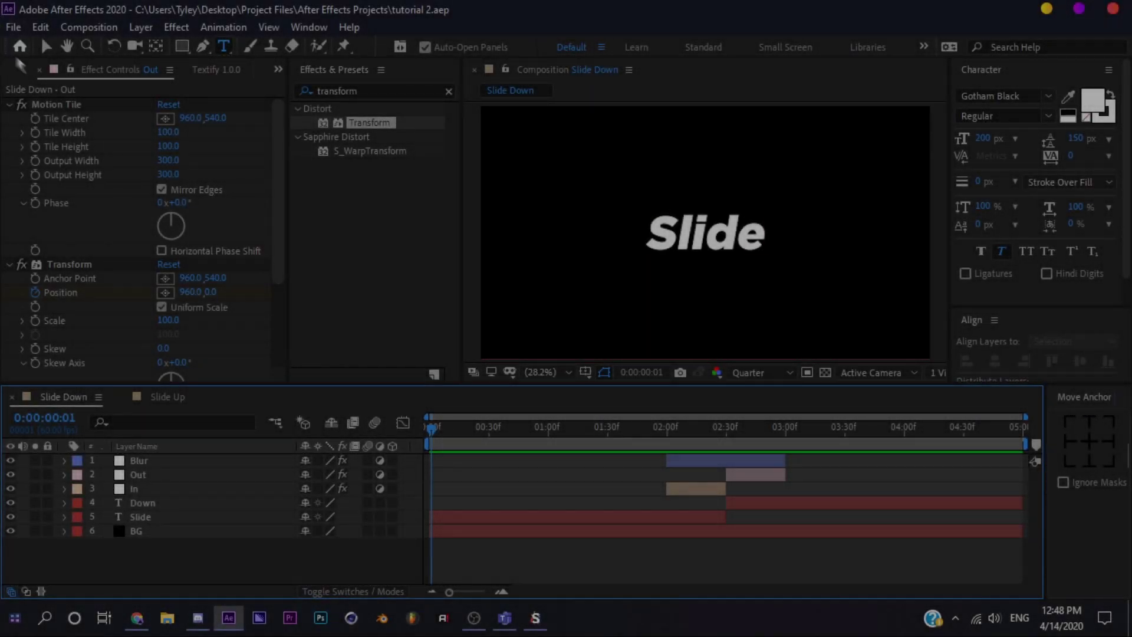
- Open the Slide Up composition from the Project panel's list of compositions
click(8, 77)
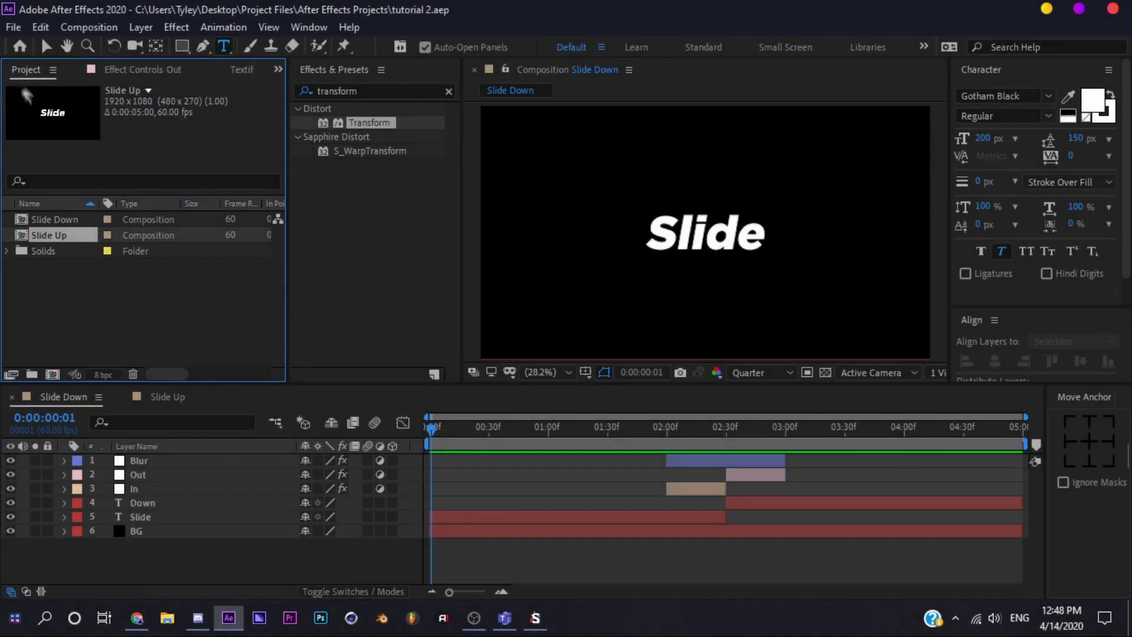
click(199, 551)
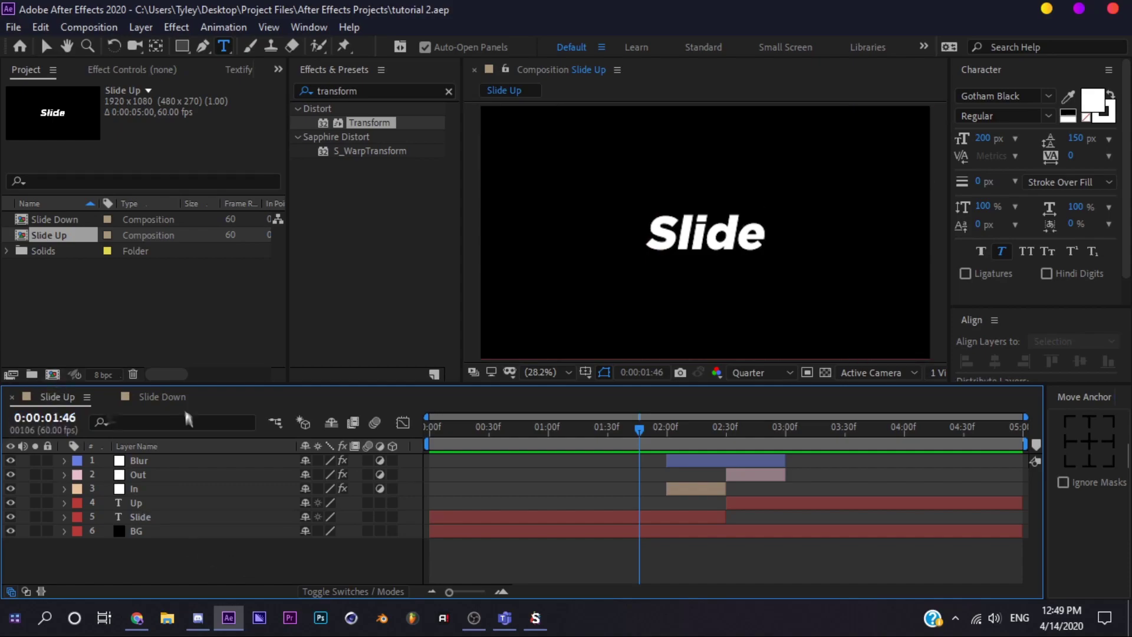
drag(626, 434, 647, 525)
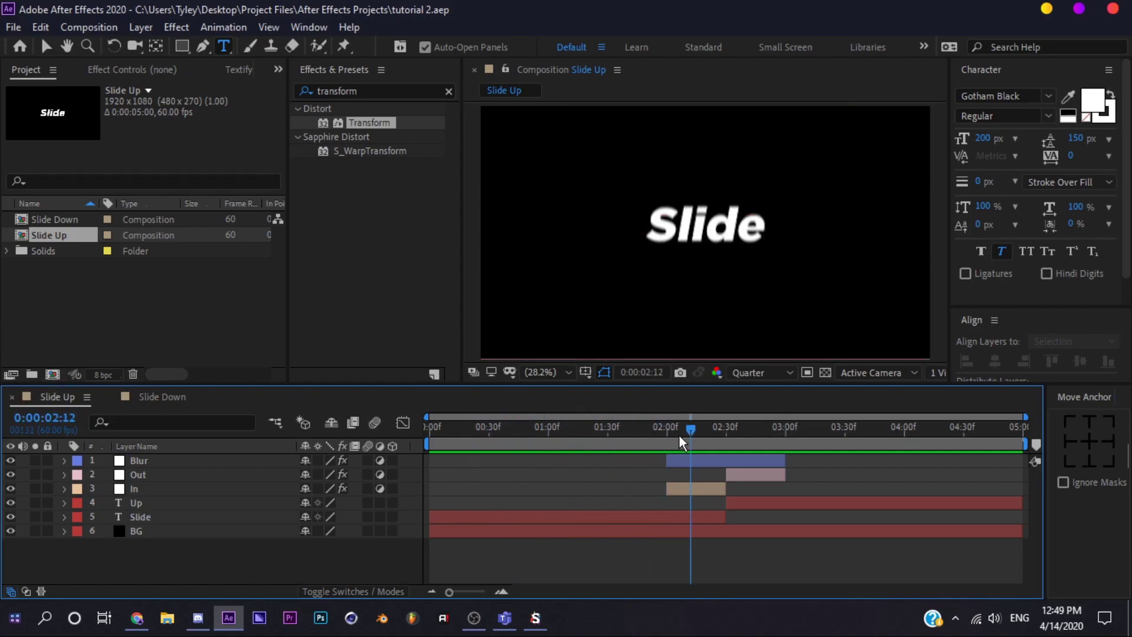
mouse_move(678, 435)
mouse_down()
mouse_move(639, 434)
mouse_move(743, 434)
mouse_move(665, 438)
mouse_up()
key(space)
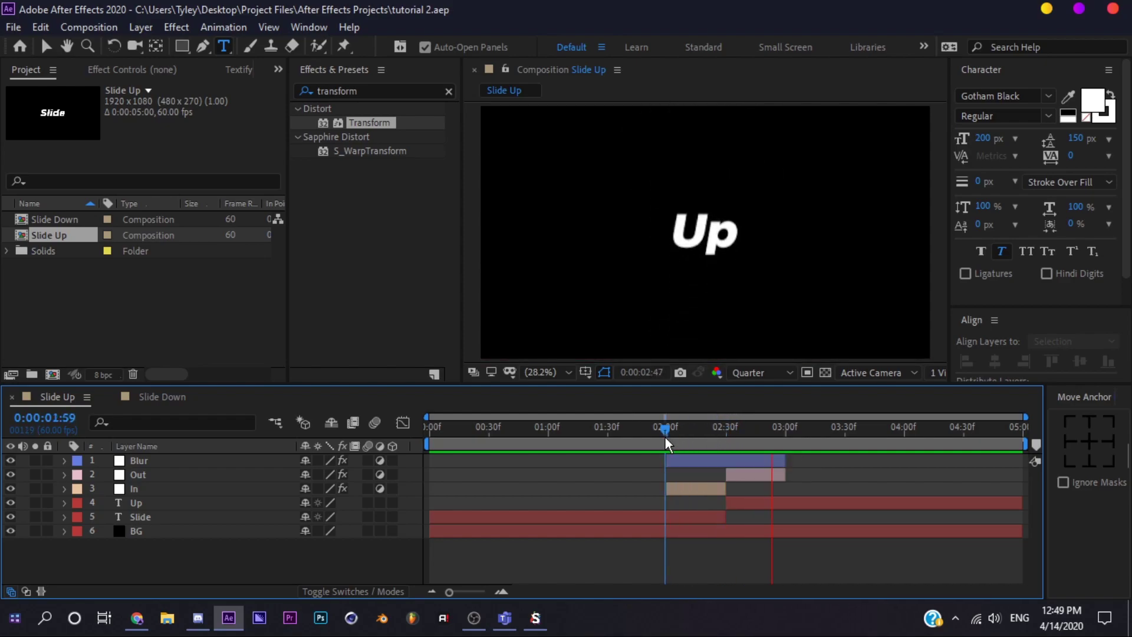
click(727, 434)
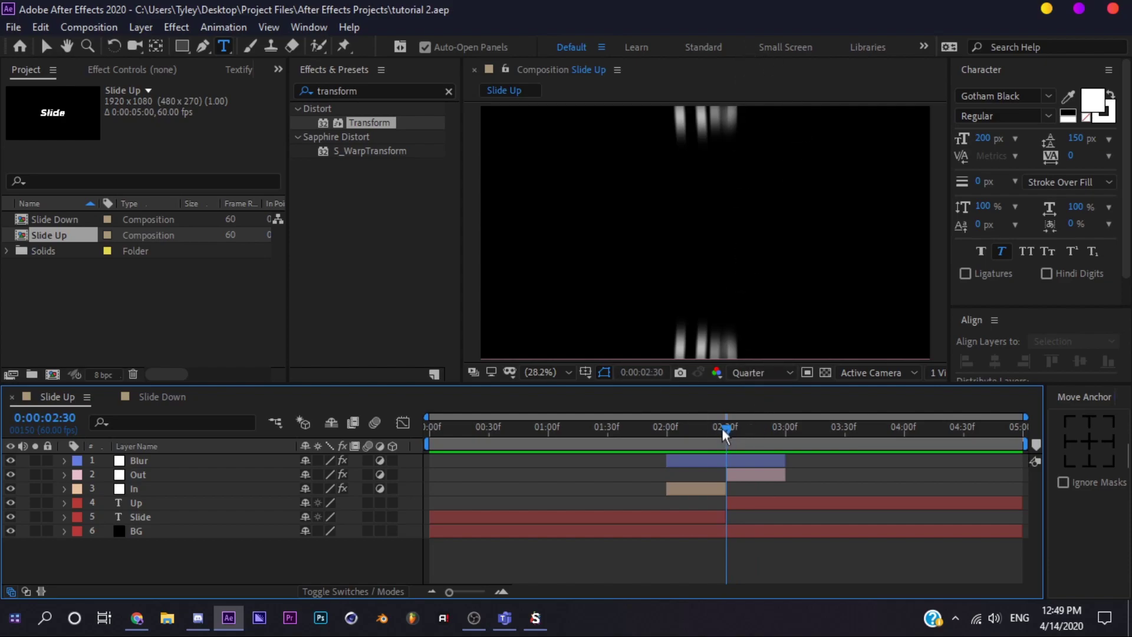
mouse_move(725, 433)
mouse_down()
mouse_move(676, 438)
mouse_move(743, 429)
mouse_move(725, 426)
mouse_up()
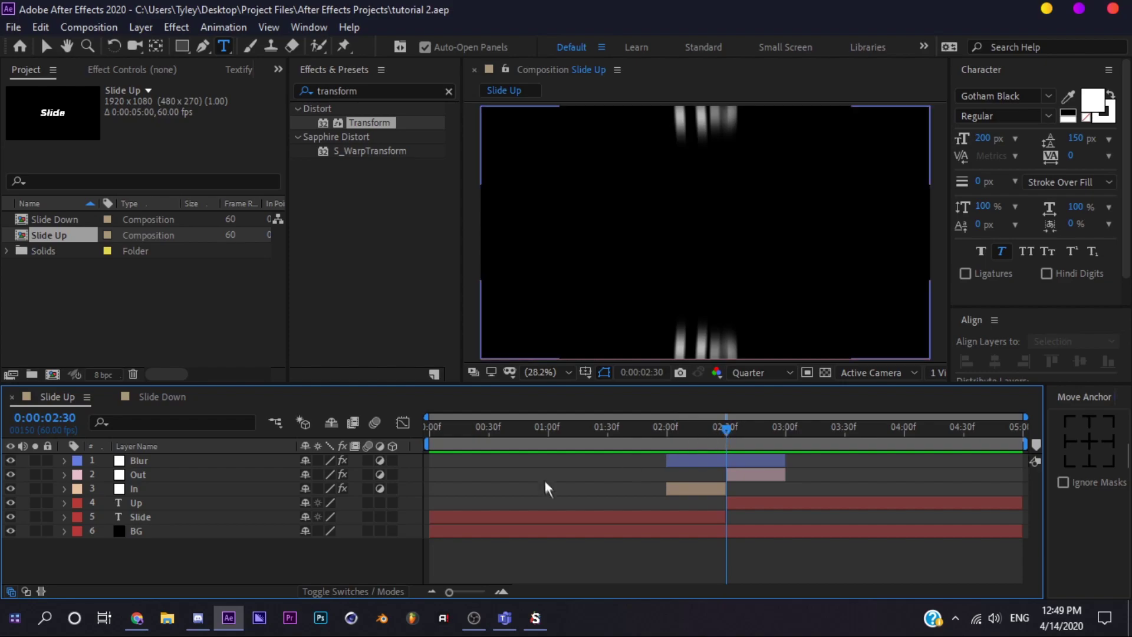
click(151, 459)
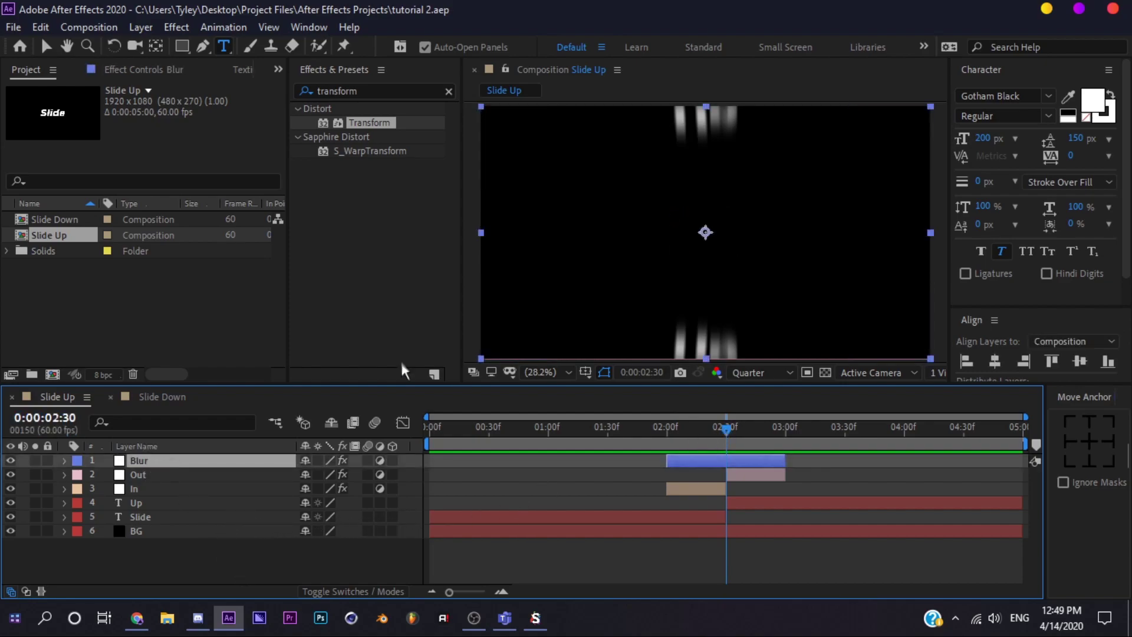
click(64, 459)
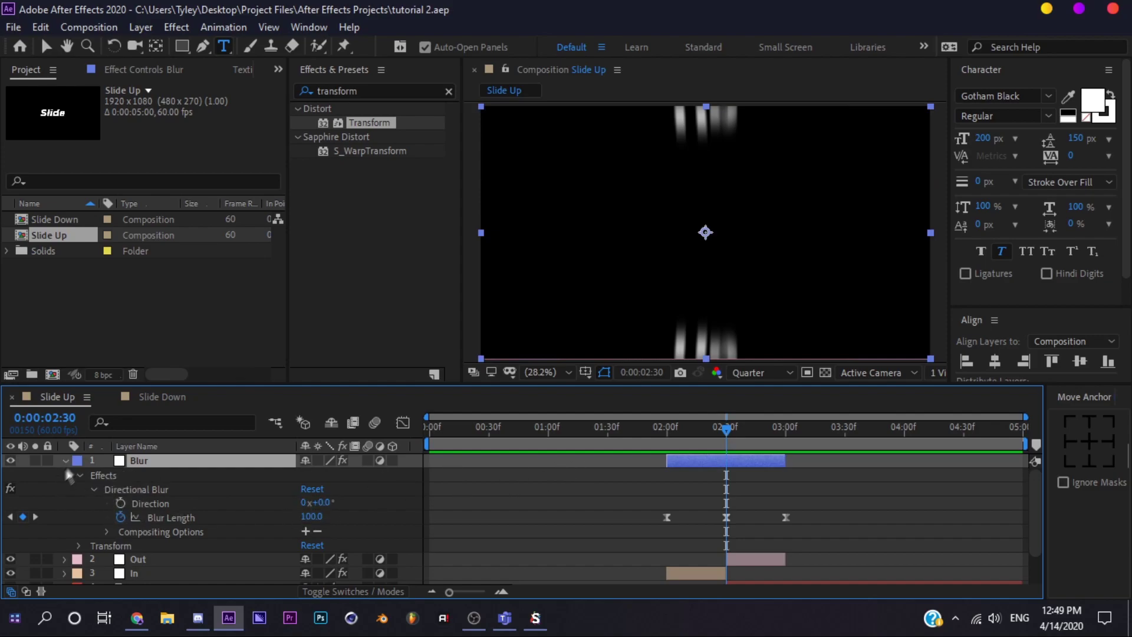
key(u)
click(586, 491)
drag(689, 431, 731, 433)
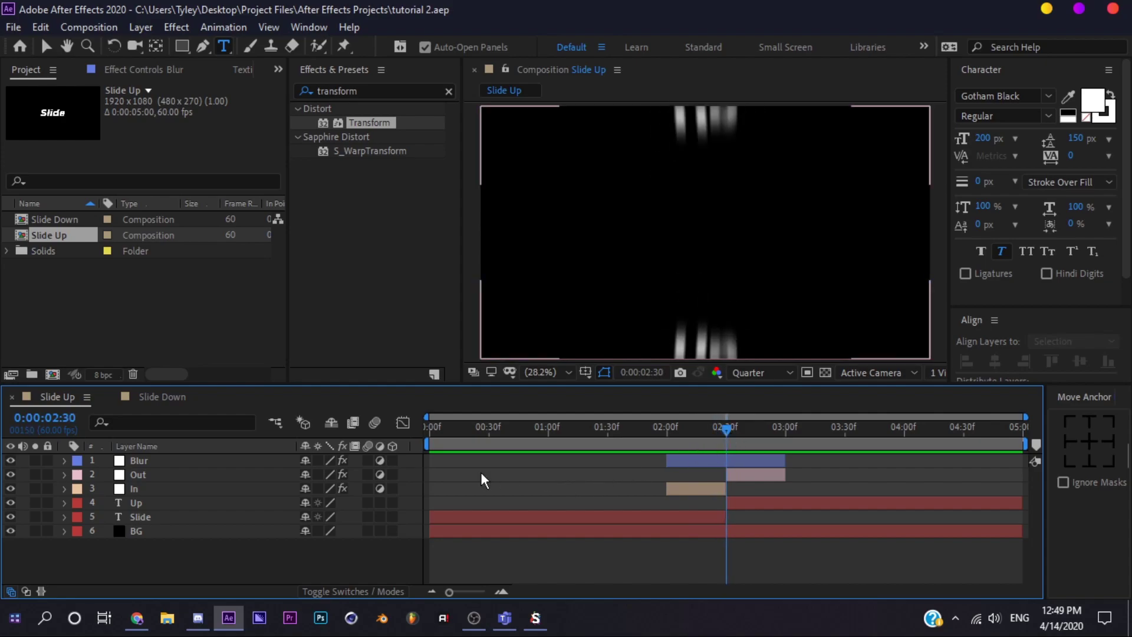
key(space)
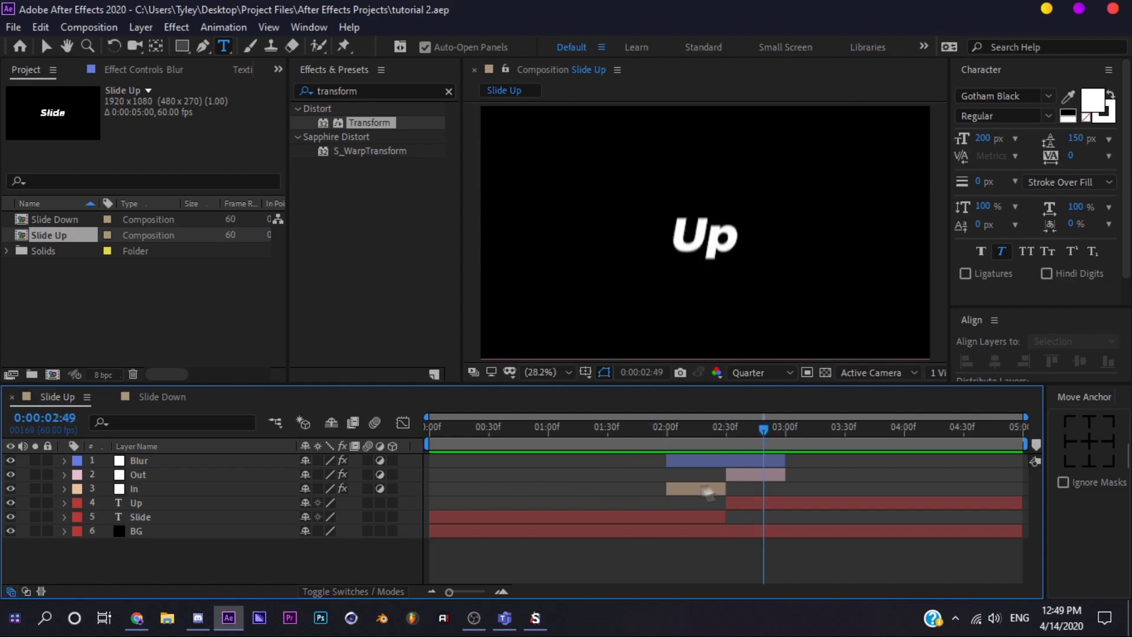
drag(749, 434, 730, 434)
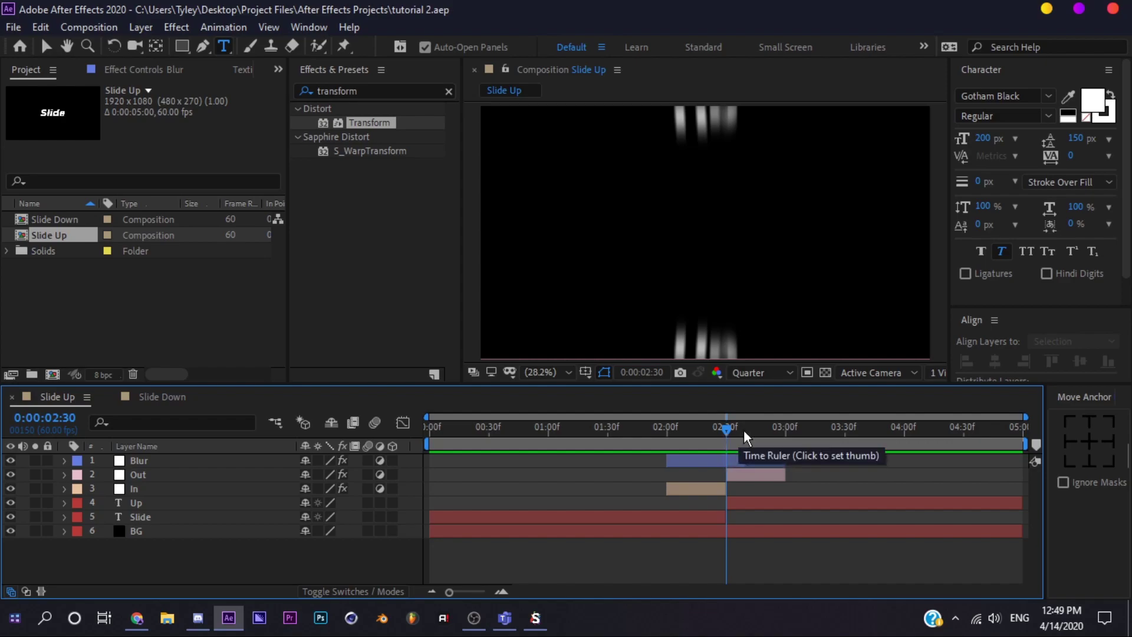
mouse_move(744, 430)
mouse_down()
mouse_move(667, 430)
mouse_move(738, 431)
mouse_up()
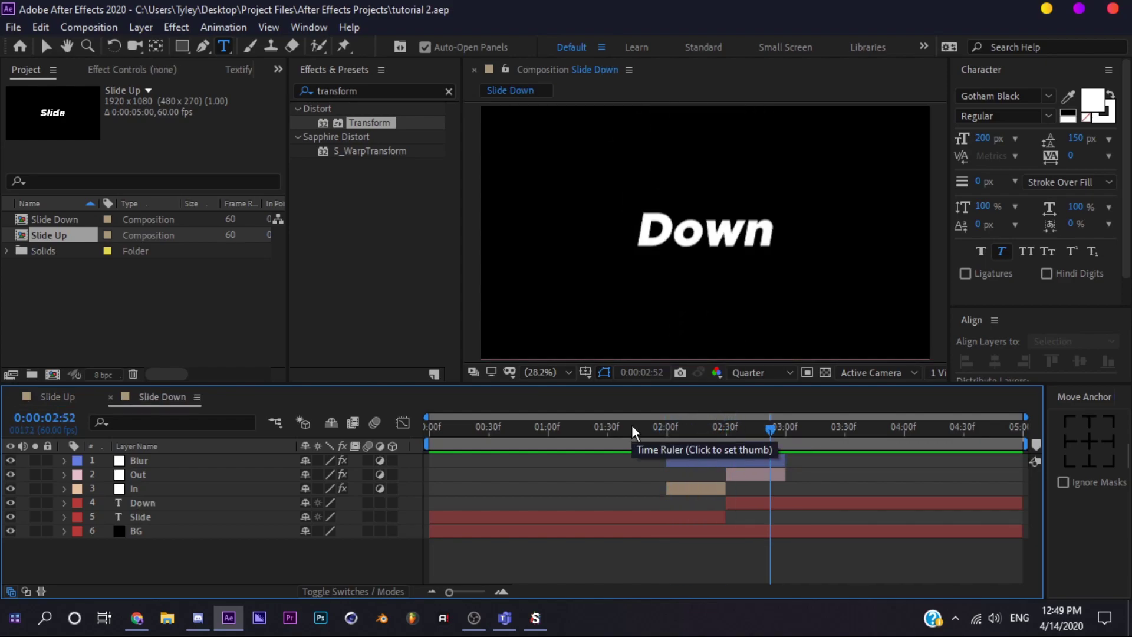
click(61, 398)
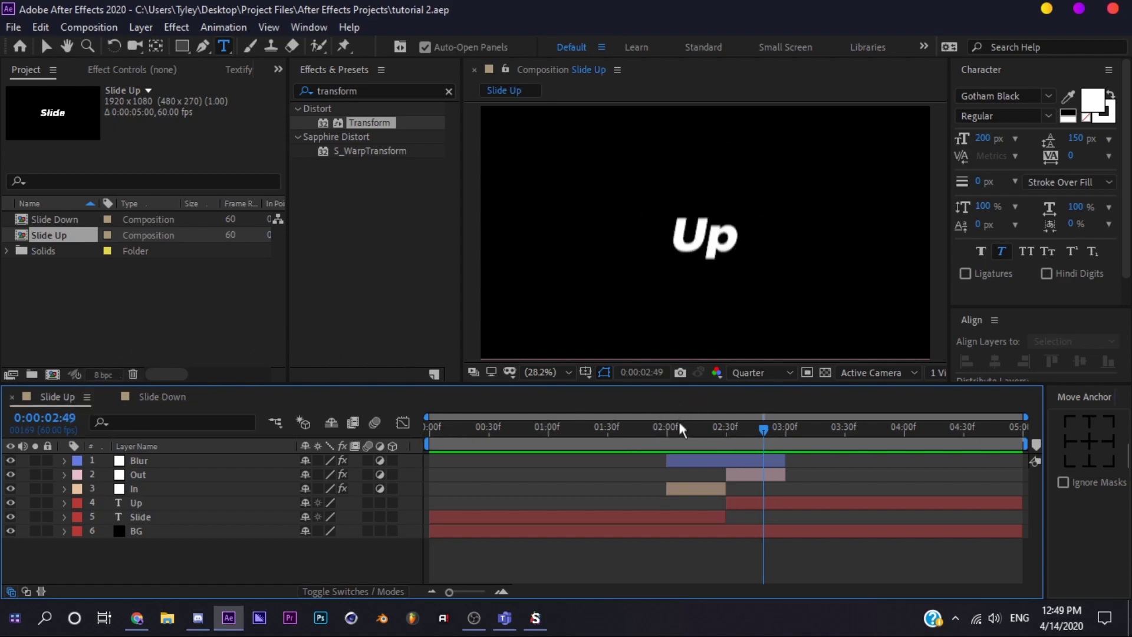
drag(681, 429, 665, 430)
key(space)
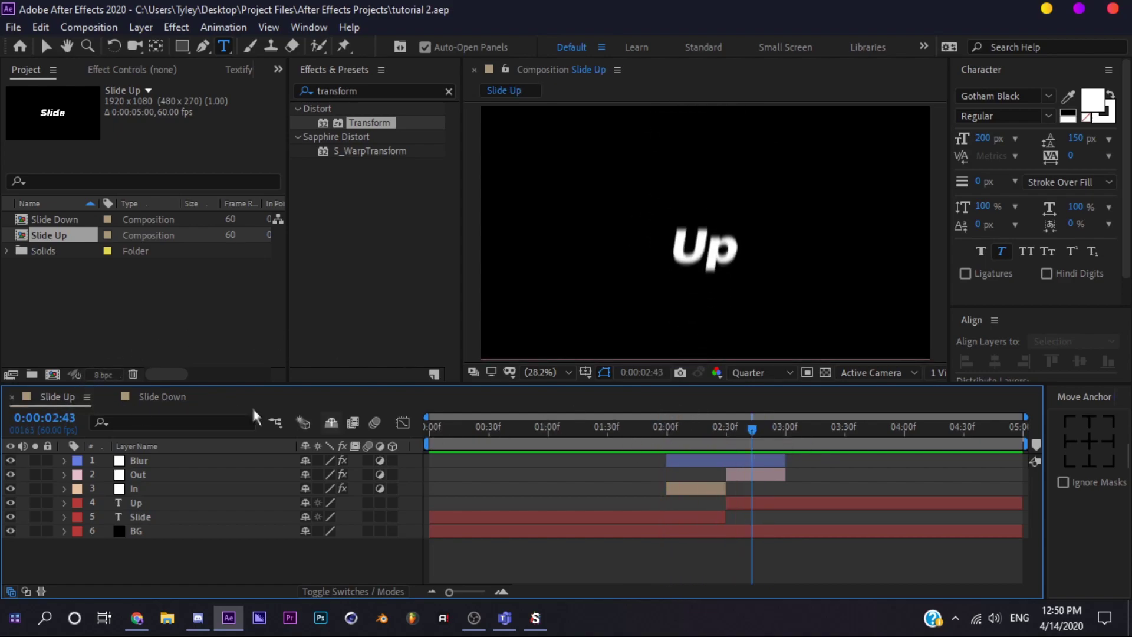
- Switch to the Slide Down composition and play its transition from just before the cut
click(192, 396)
drag(625, 429, 606, 428)
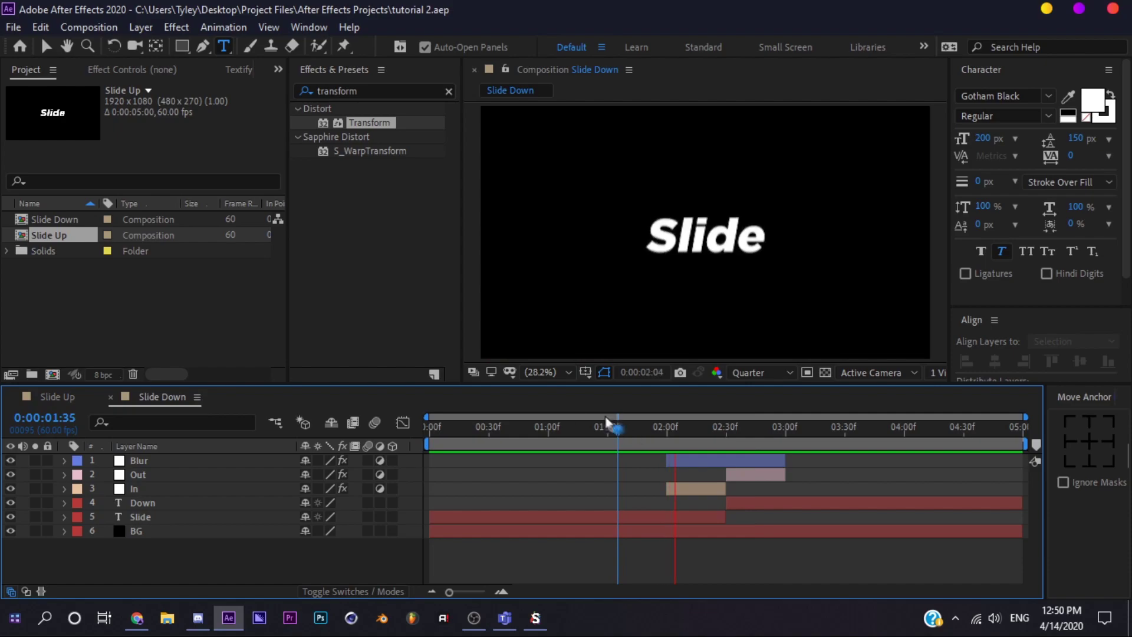
key(space)
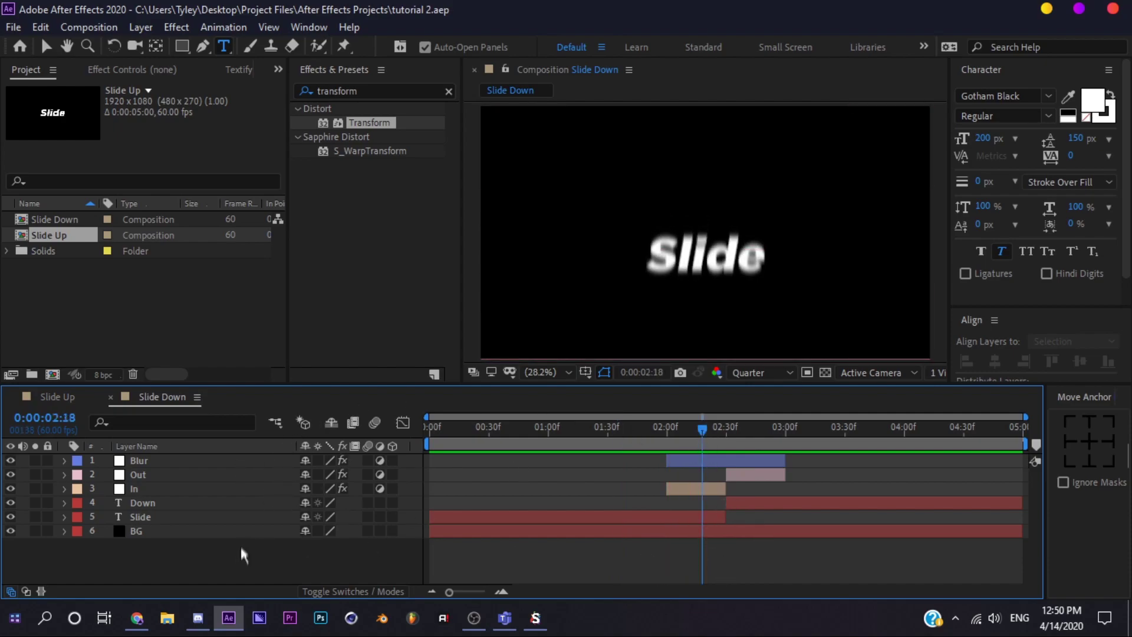
- Hide the BG layer to view the blurred transition, then show it again and return to 2:20
drag(232, 556, 178, 451)
click(197, 572)
click(154, 531)
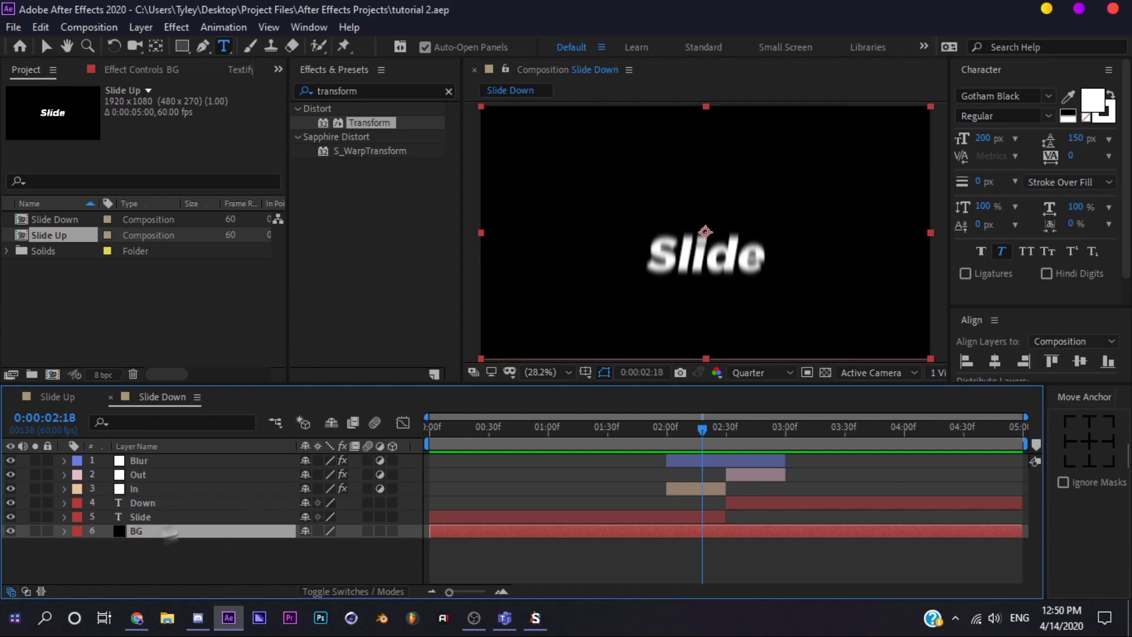
click(9, 530)
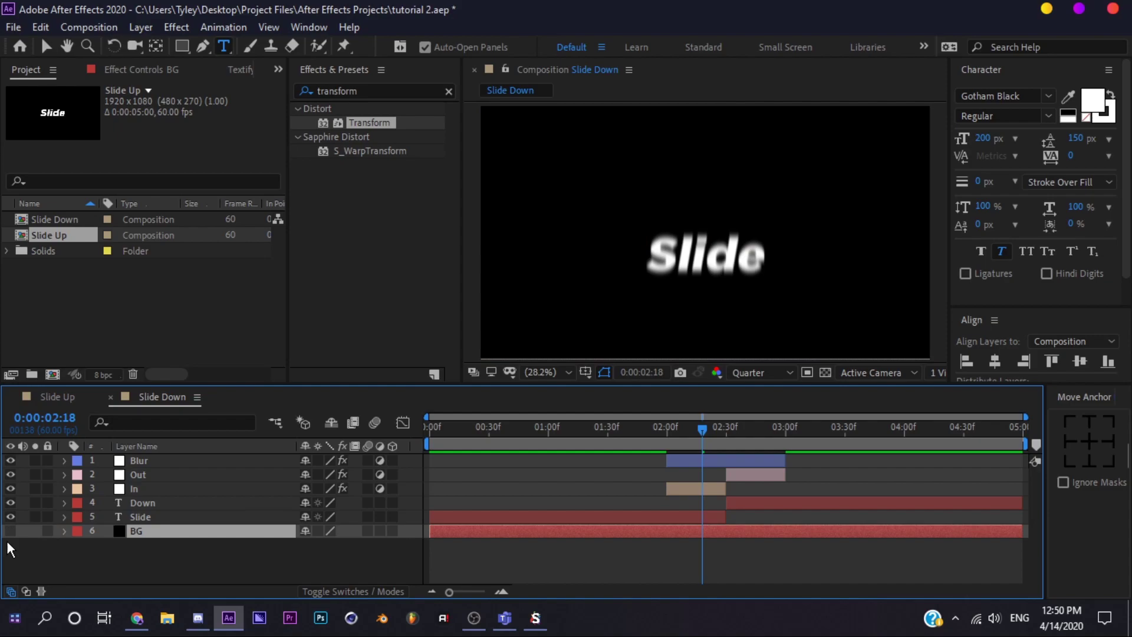
mouse_move(697, 430)
mouse_down()
mouse_move(684, 430)
mouse_move(711, 433)
mouse_up()
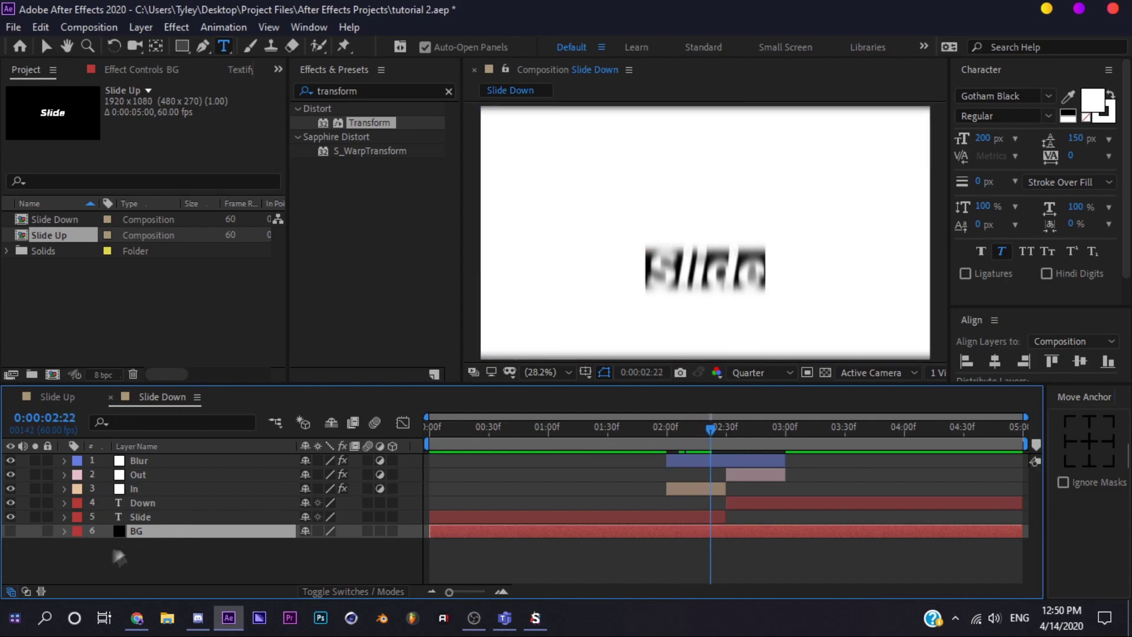
click(10, 531)
click(164, 566)
drag(710, 430, 722, 431)
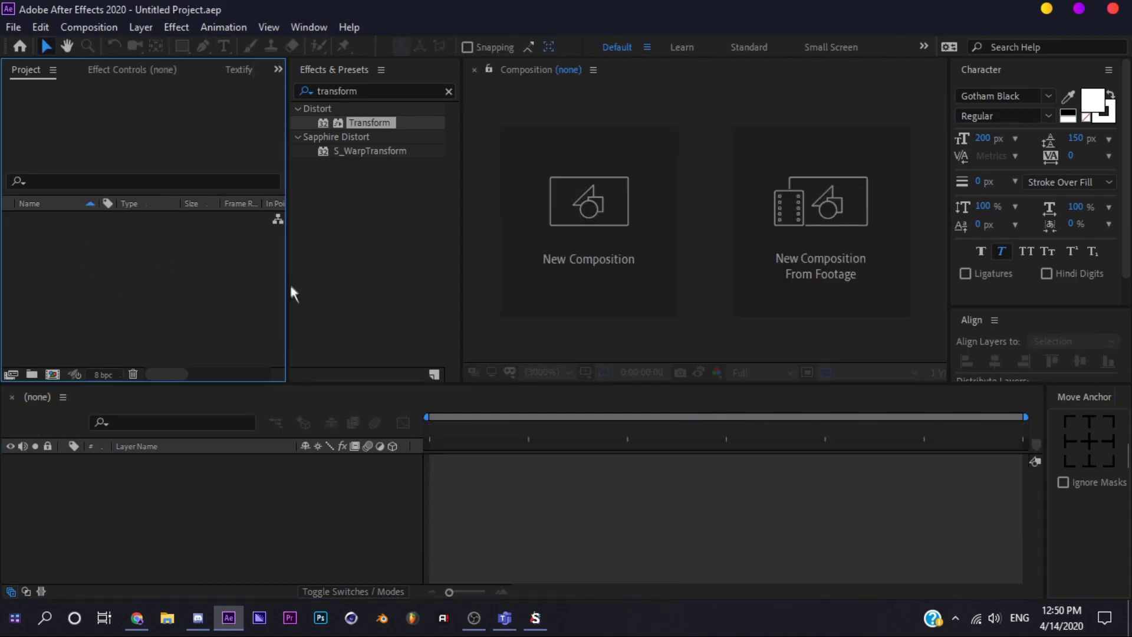
- Clear the Transform search from the Effects & Presets panel
click(448, 97)
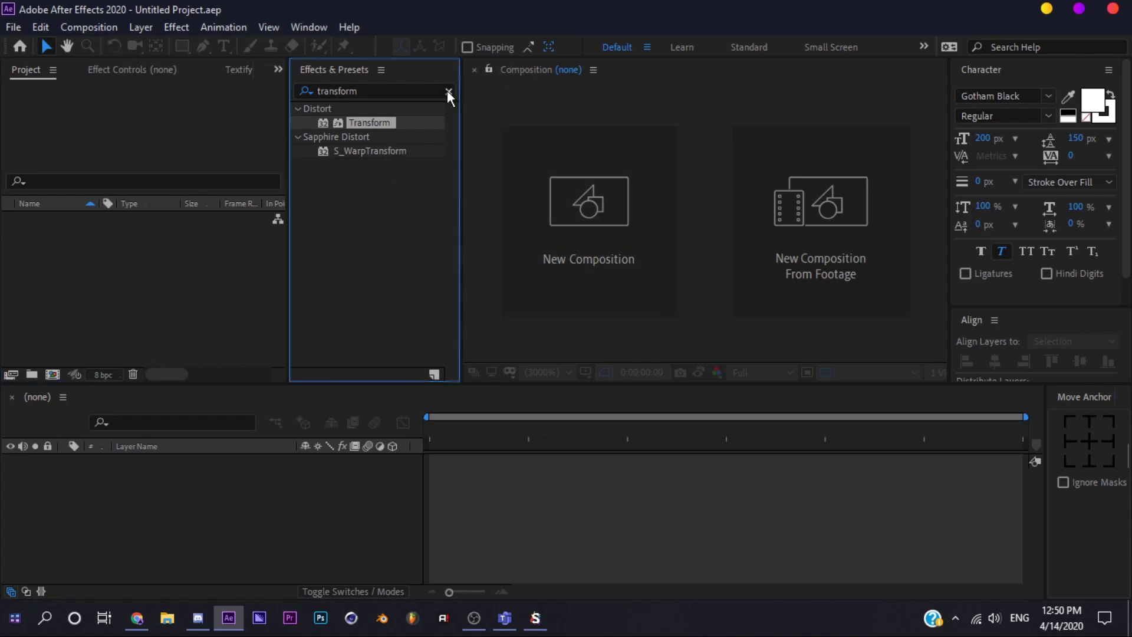
click(448, 91)
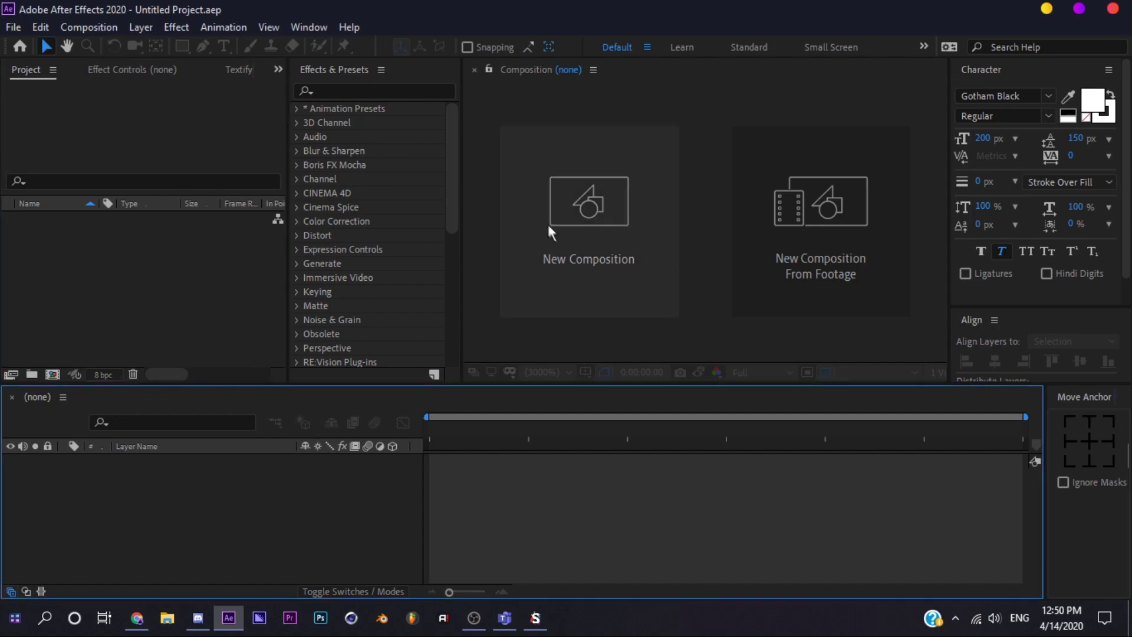
click(226, 282)
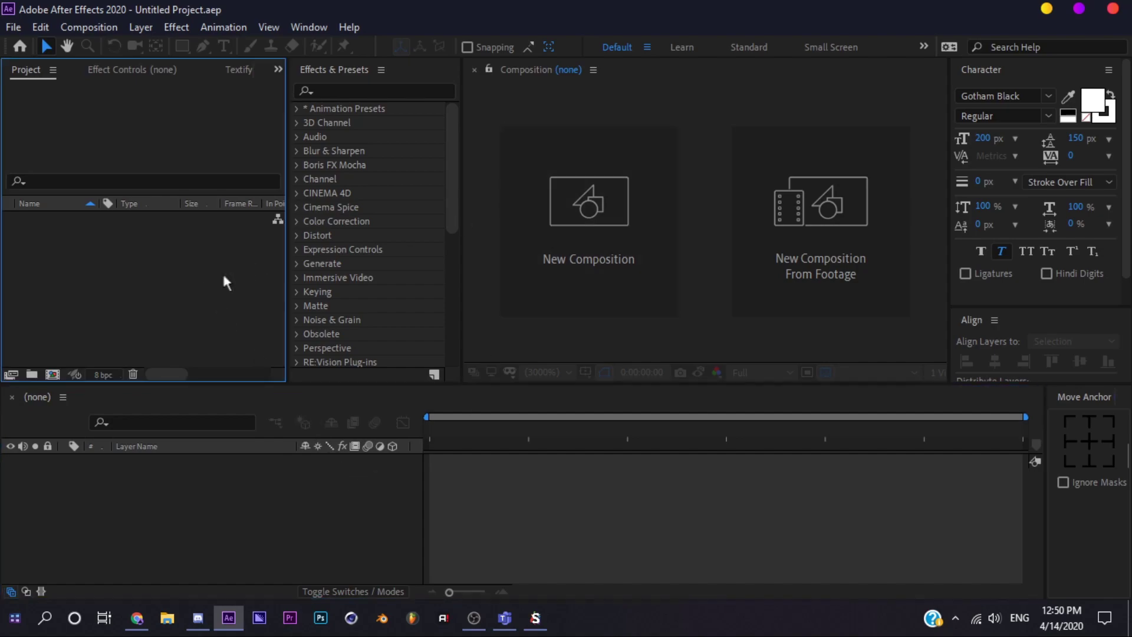
- Start a new composition, set its frame rate to 30 fps, and select its name for renaming
click(546, 274)
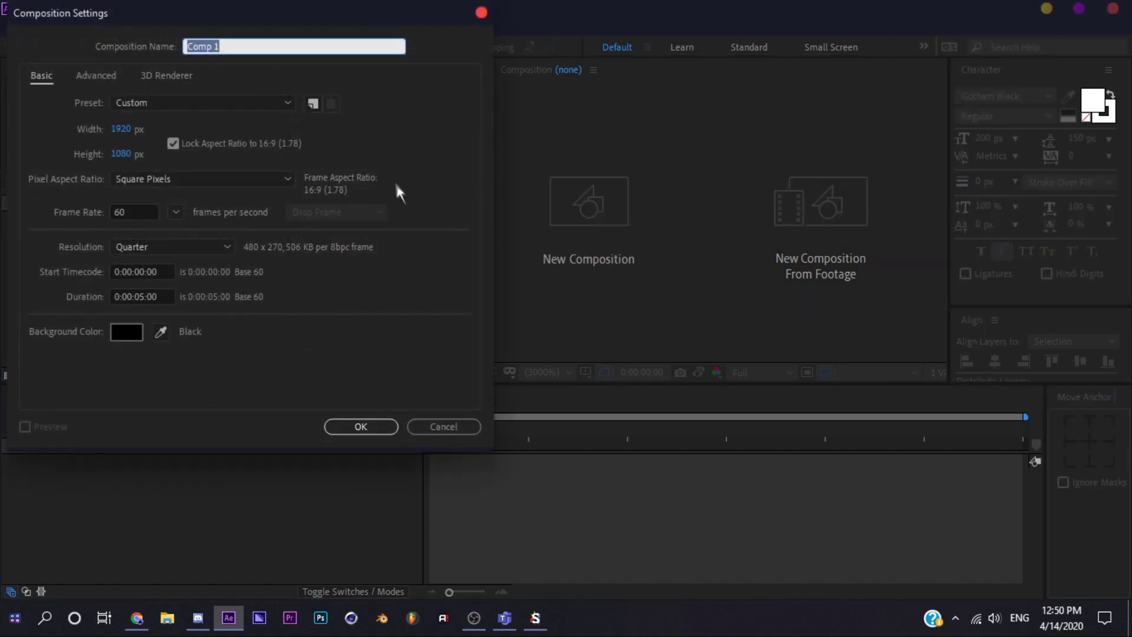
click(469, 425)
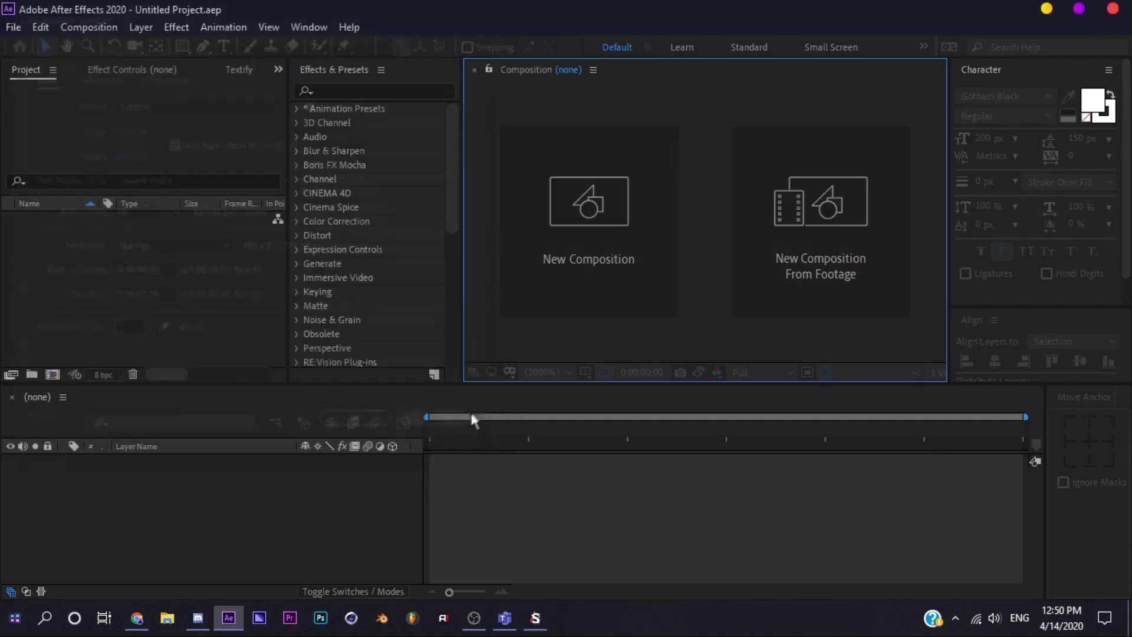
click(609, 229)
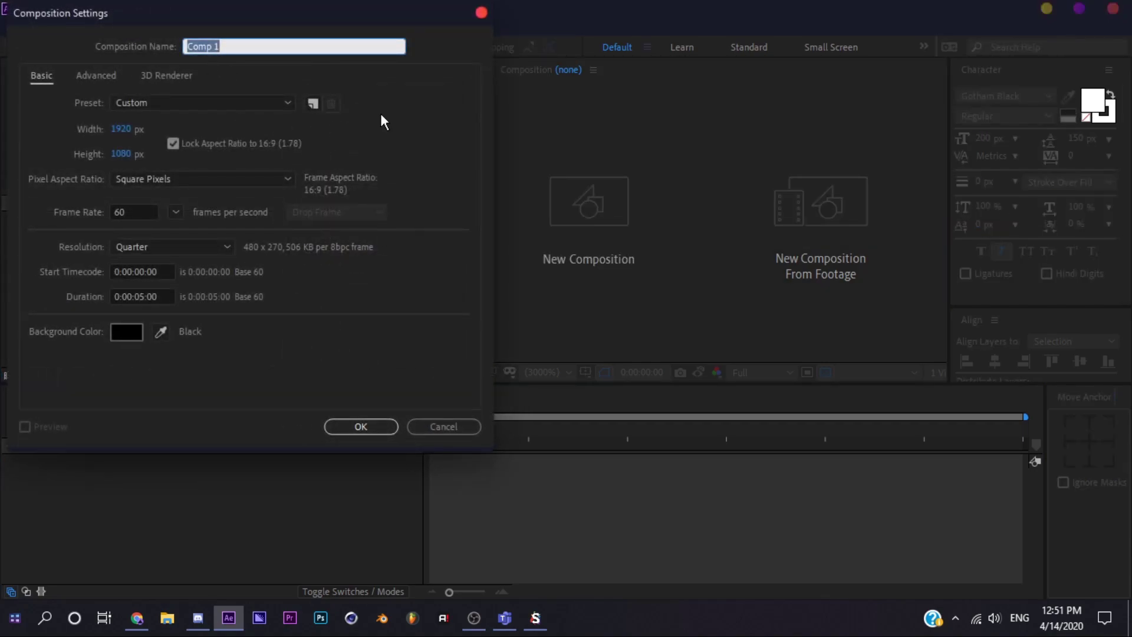
click(141, 206)
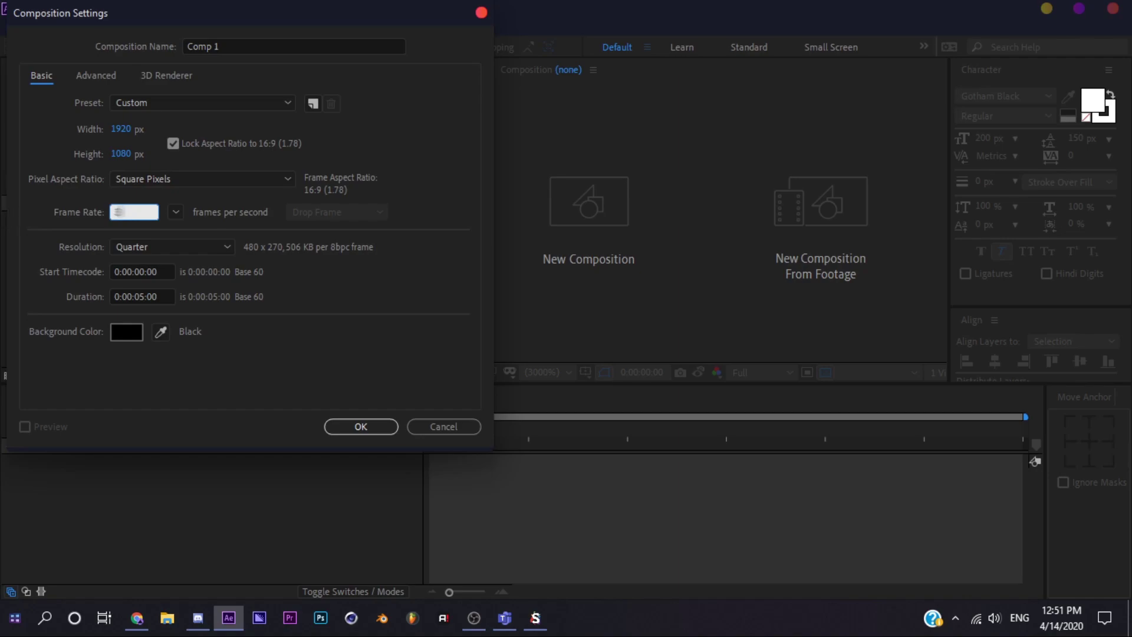
drag(265, 43, 4, 53)
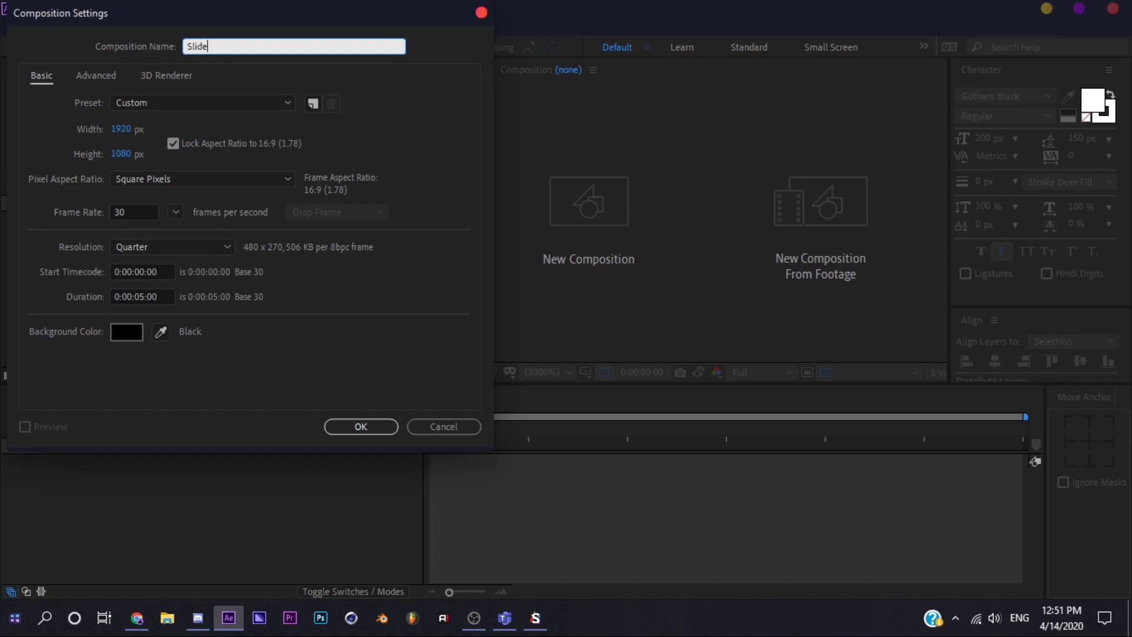
- Confirm the Slide Up composition settings and open the Import File browser
key(Return)
right_click(223, 489)
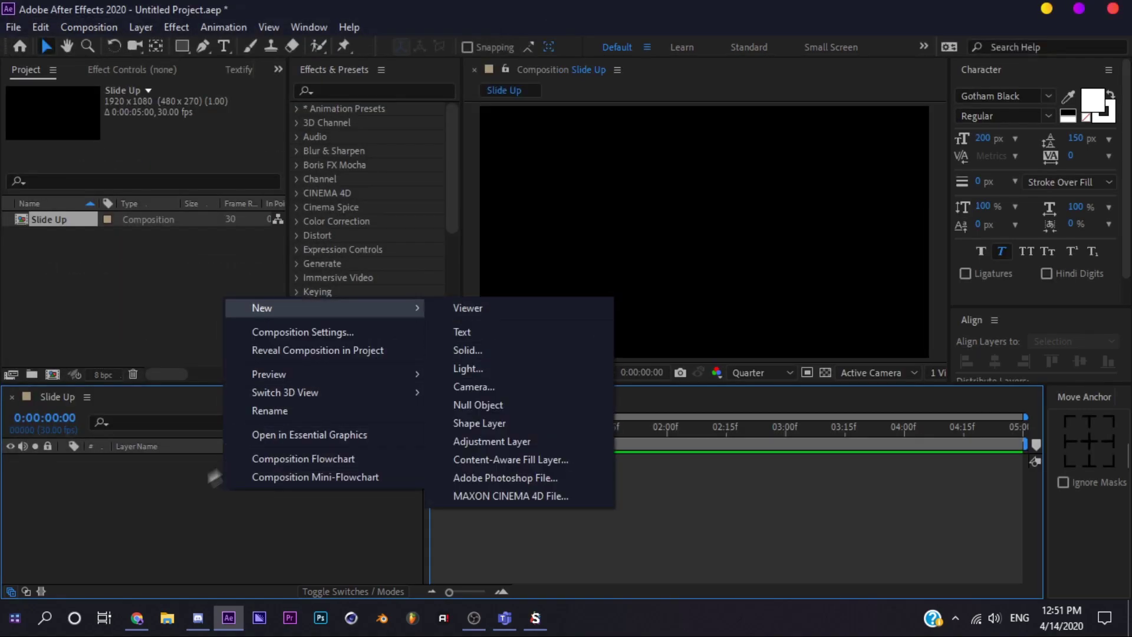
click(168, 481)
click(123, 288)
double_click(122, 288)
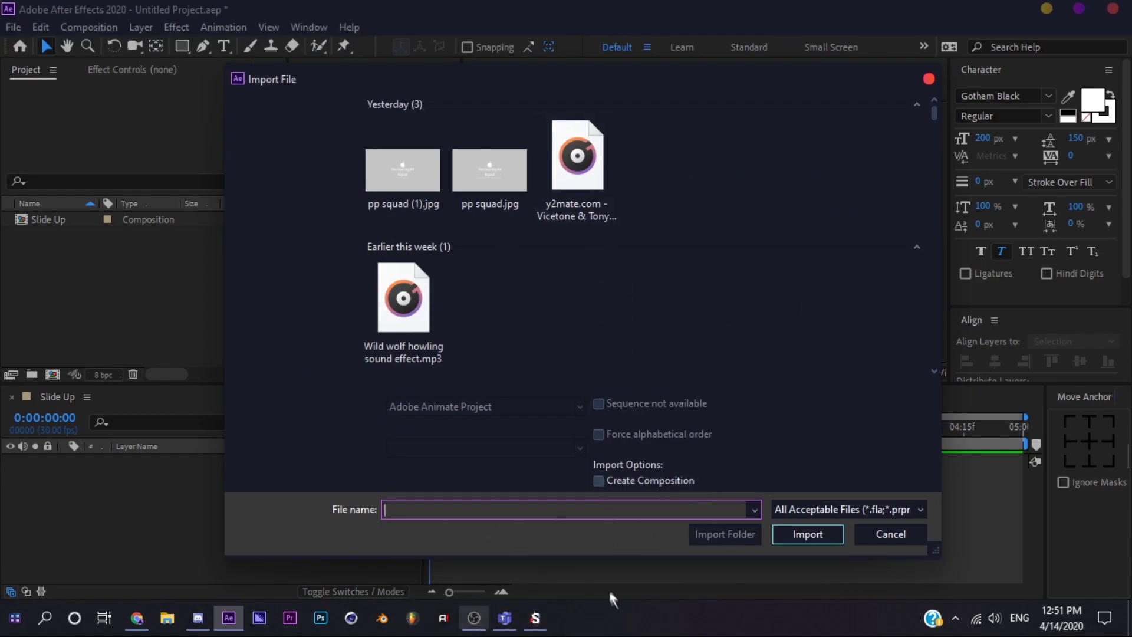
- Select the 21.36.16.154 and 19.41.43.122 Fortnite clips in the import browser
click(730, 285)
scroll(644, 313, down, 5)
click(644, 313)
scroll(644, 312, up, 2)
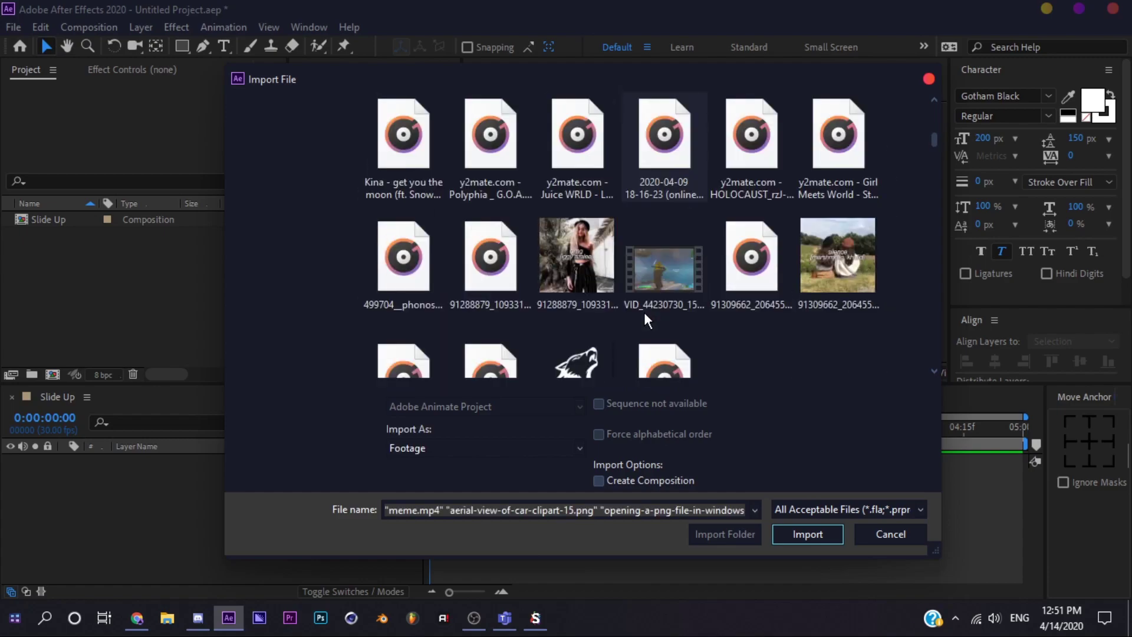
scroll(700, 287, up, 3)
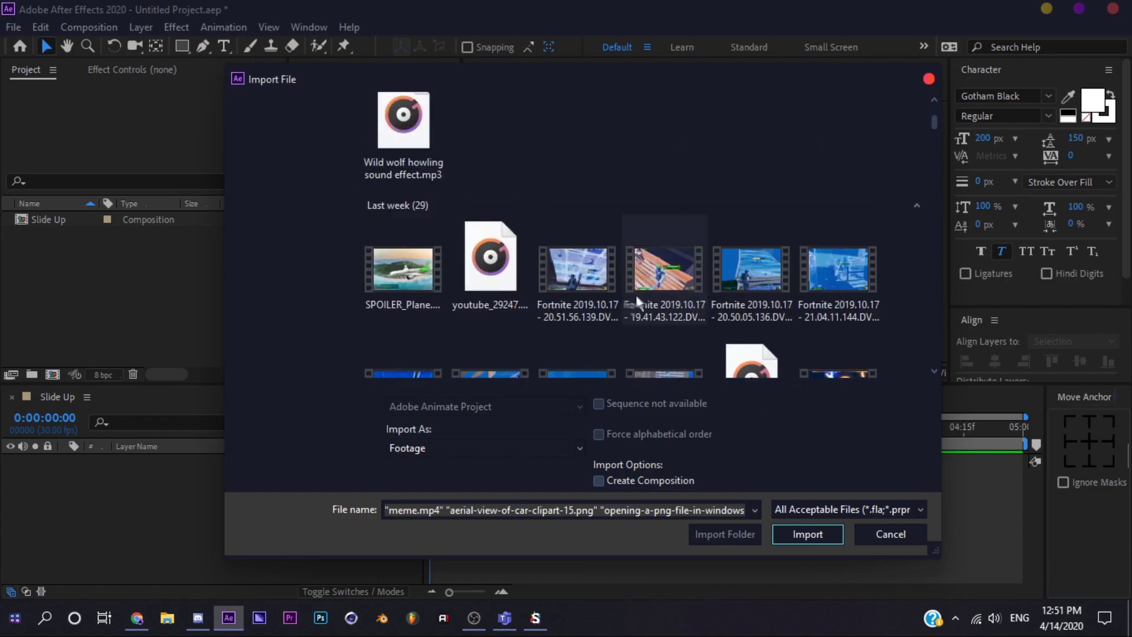
scroll(684, 254, down, 3)
click(666, 218)
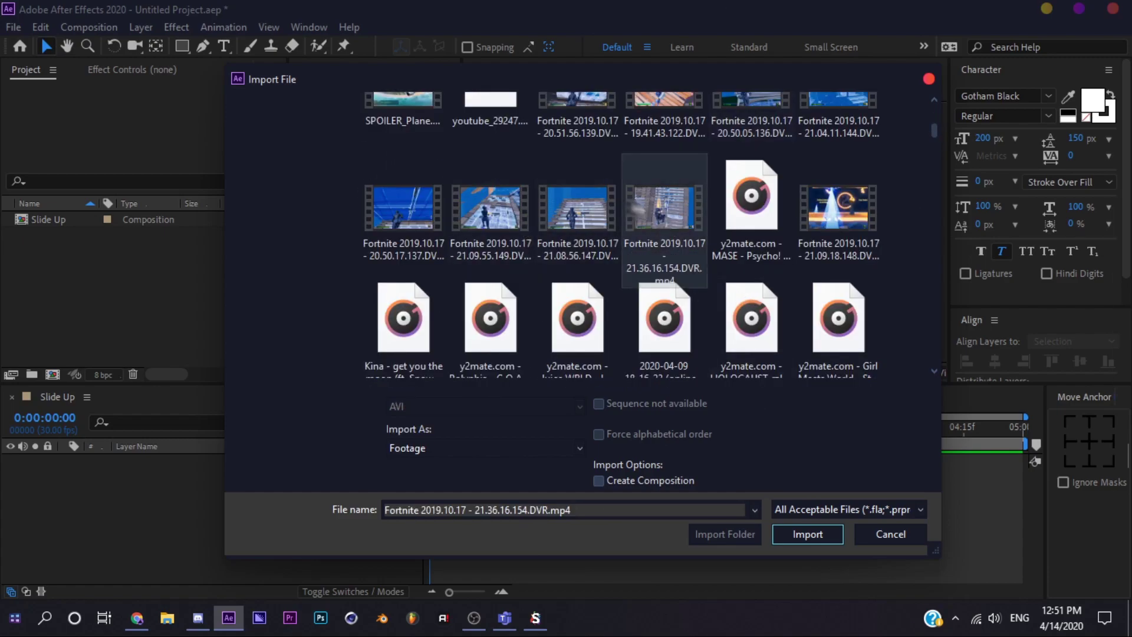
ctrl+click(592, 218)
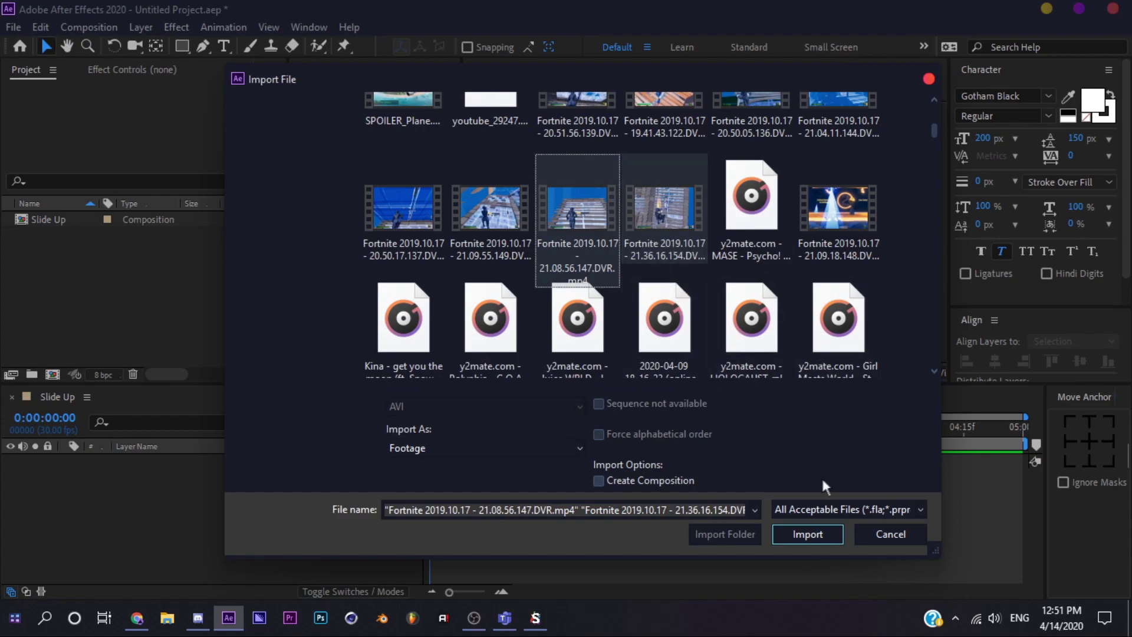
ctrl+click(578, 222)
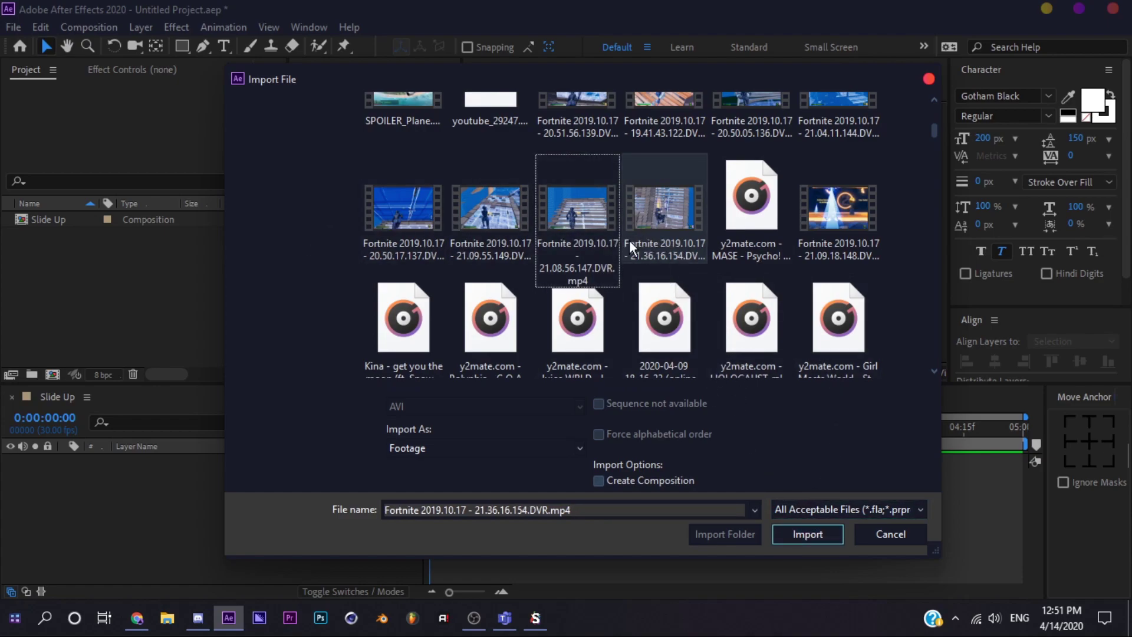
scroll(629, 240, up, 3)
ctrl+click(637, 266)
scroll(660, 265, down, 3)
scroll(696, 277, up, 1)
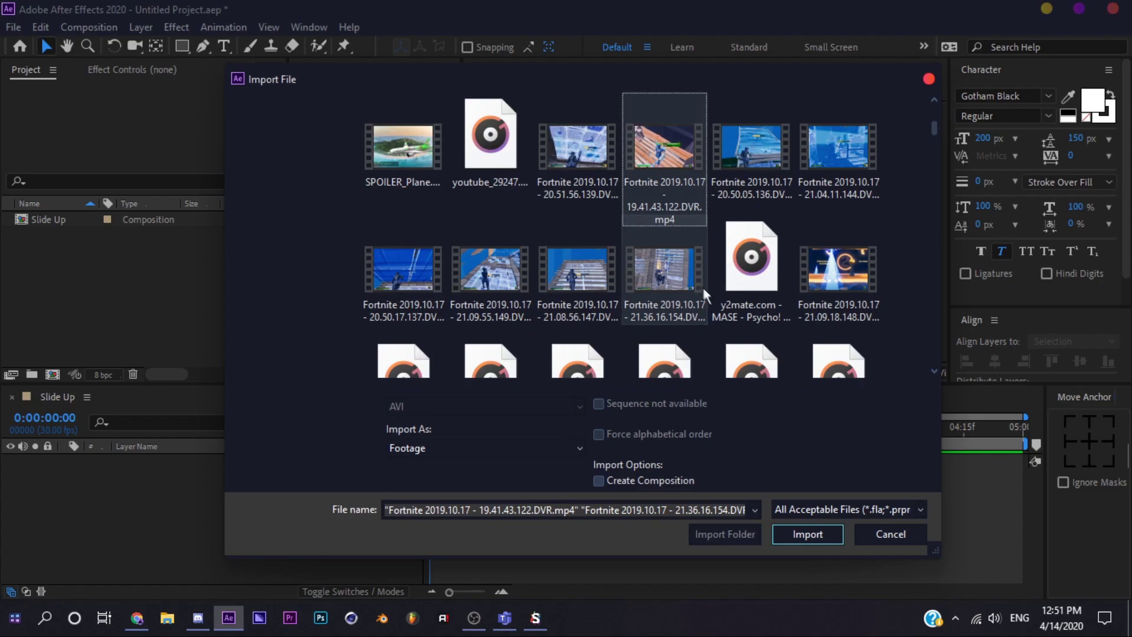
- Import the two selected clips and place both in the Slide Up timeline
click(784, 531)
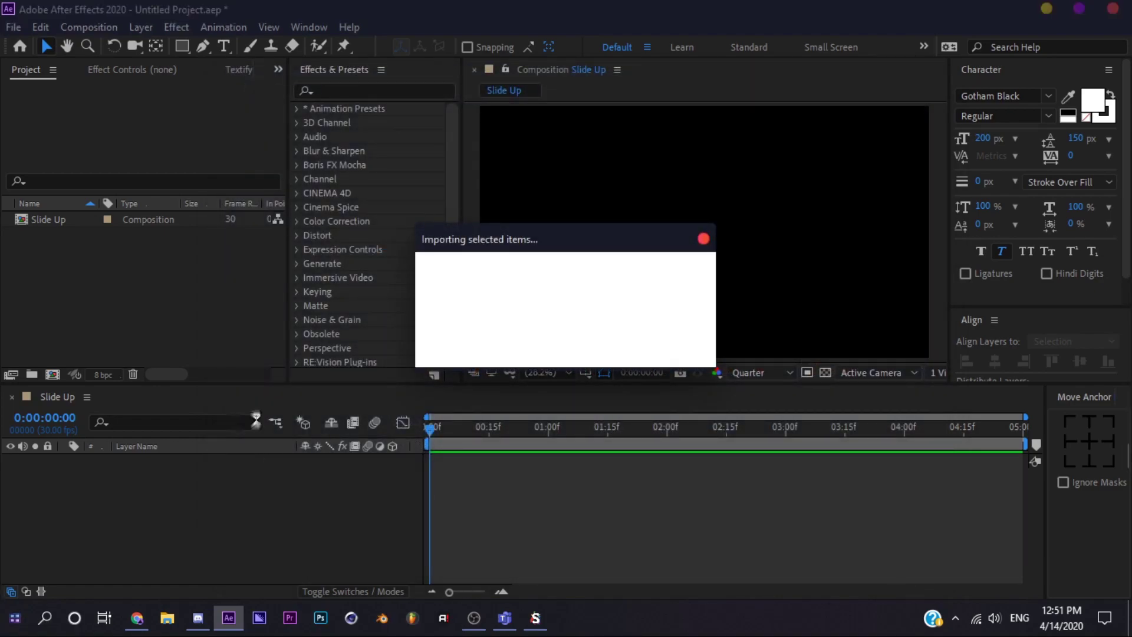
drag(79, 230, 323, 558)
click(324, 554)
- Split both clips at 2:15, deleting the 19.41 piece before and the 21.36 piece after
drag(430, 429, 727, 440)
click(748, 461)
shift+click(733, 478)
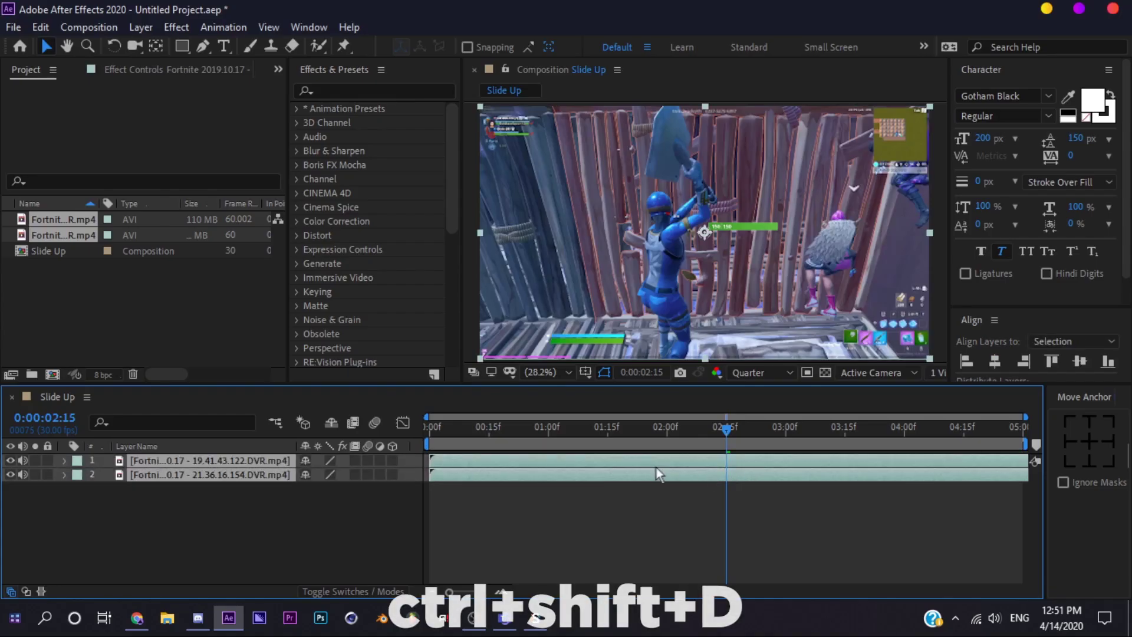
key(ctrl+shift+d)
click(710, 501)
click(709, 473)
key(Delete)
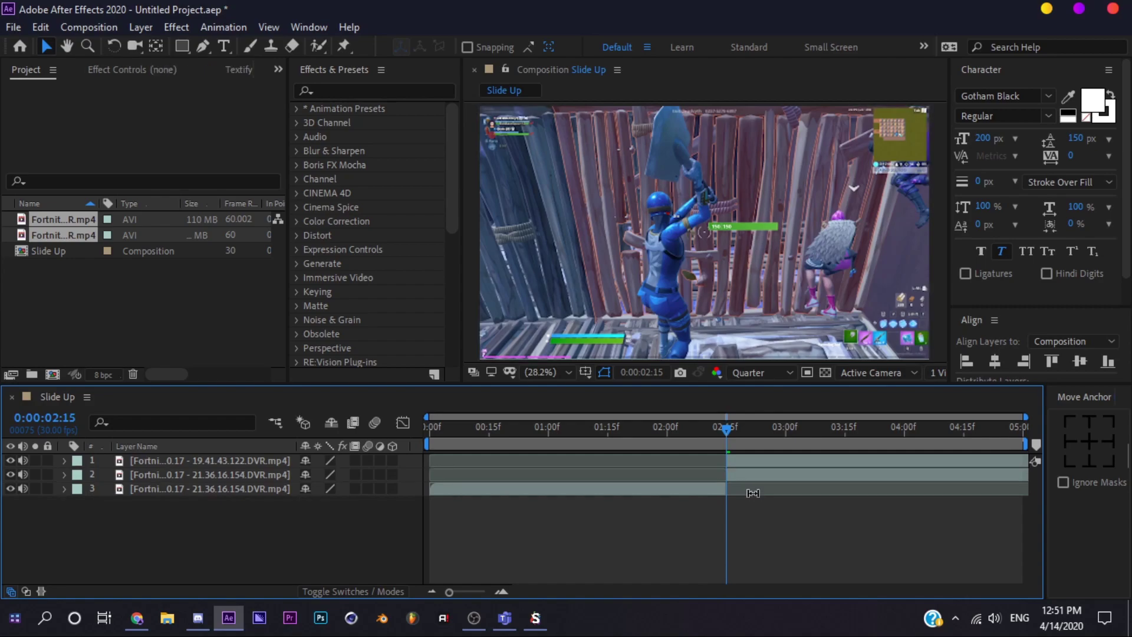
click(764, 480)
key(Delete)
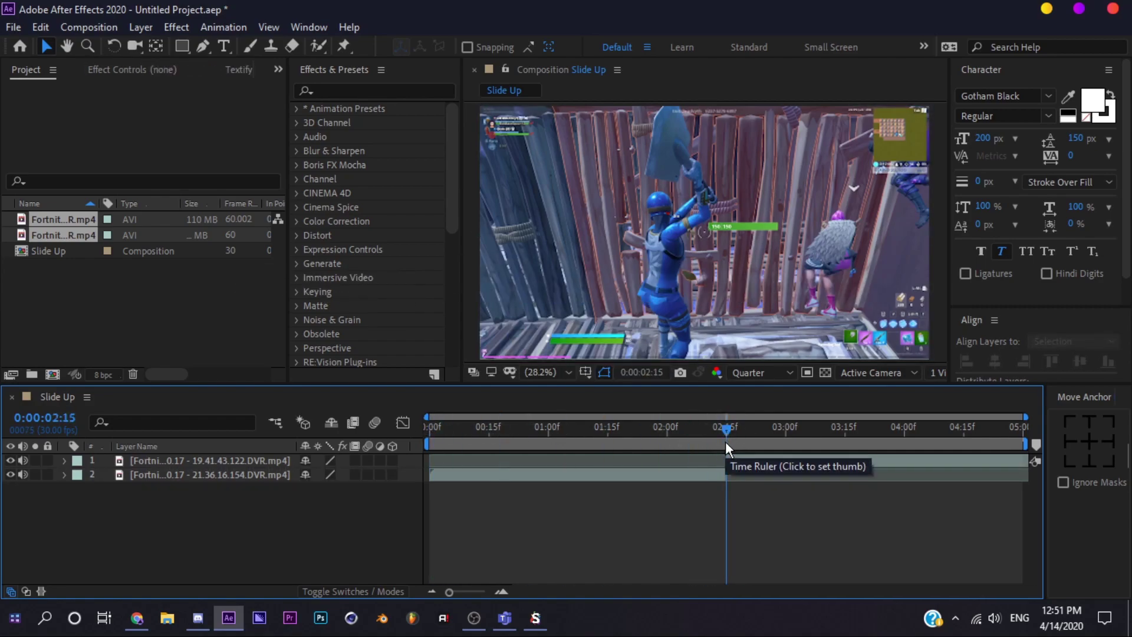
- Preview the cut from 2:02 and return the current time to 2:15
drag(726, 441, 668, 441)
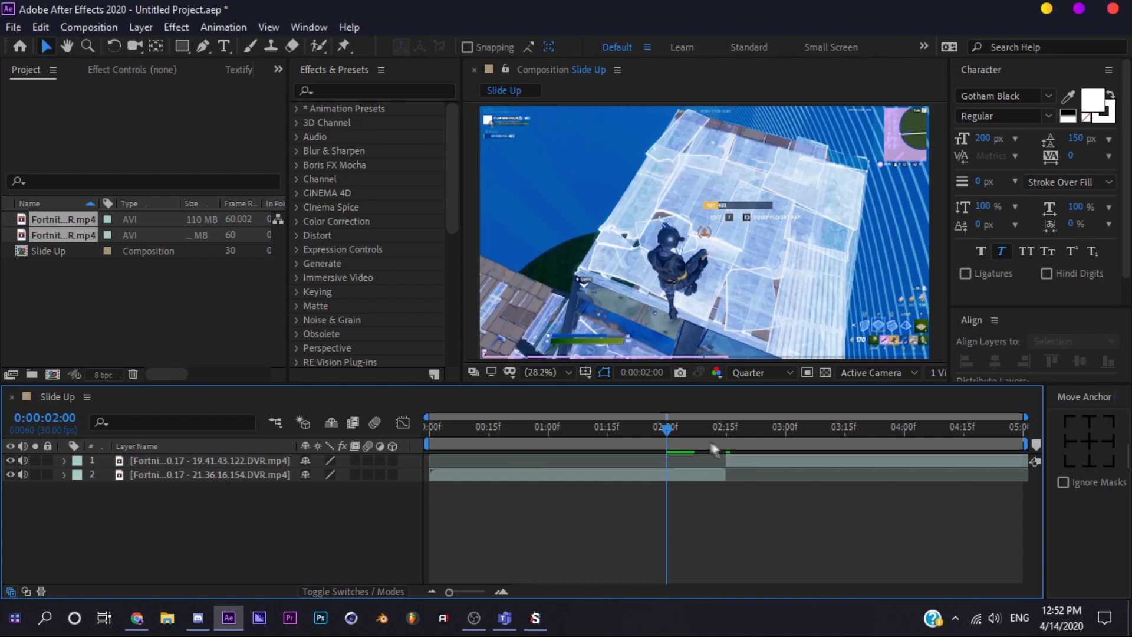
click(676, 429)
key(space)
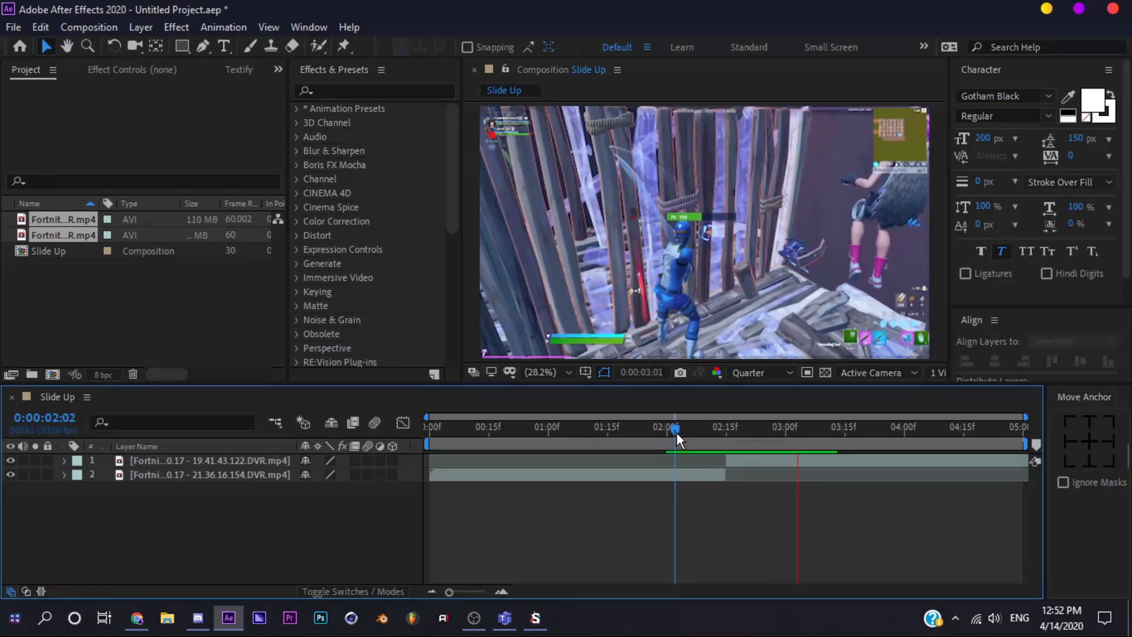
drag(702, 432, 725, 430)
right_click(267, 519)
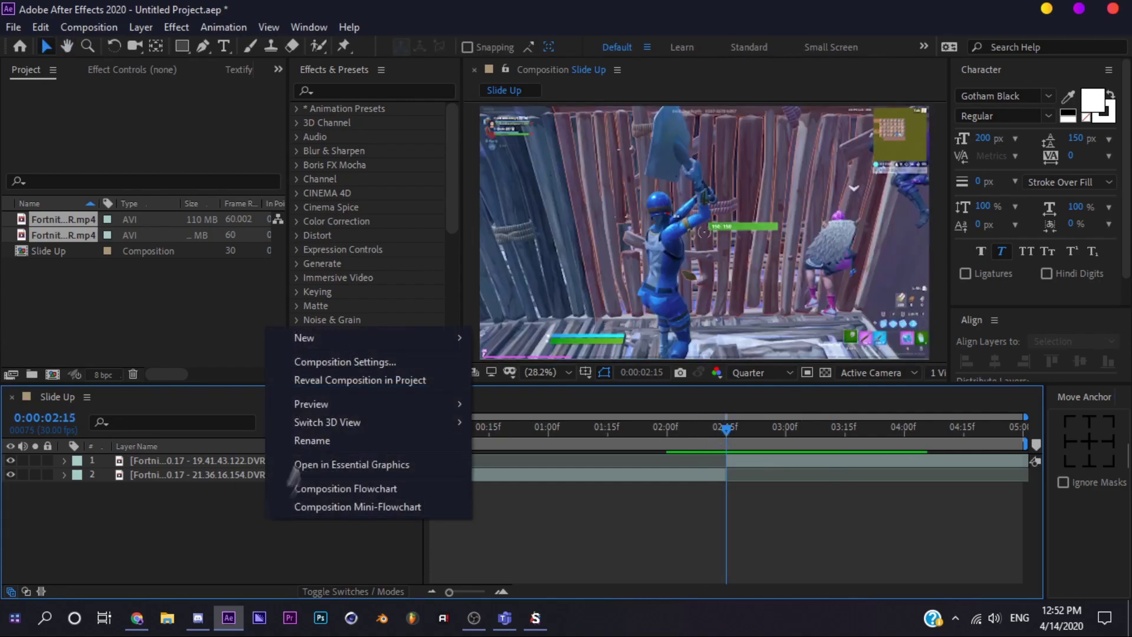
- Add an adjustment layer above the clips and split it at 2:15
mouse_move(322, 337)
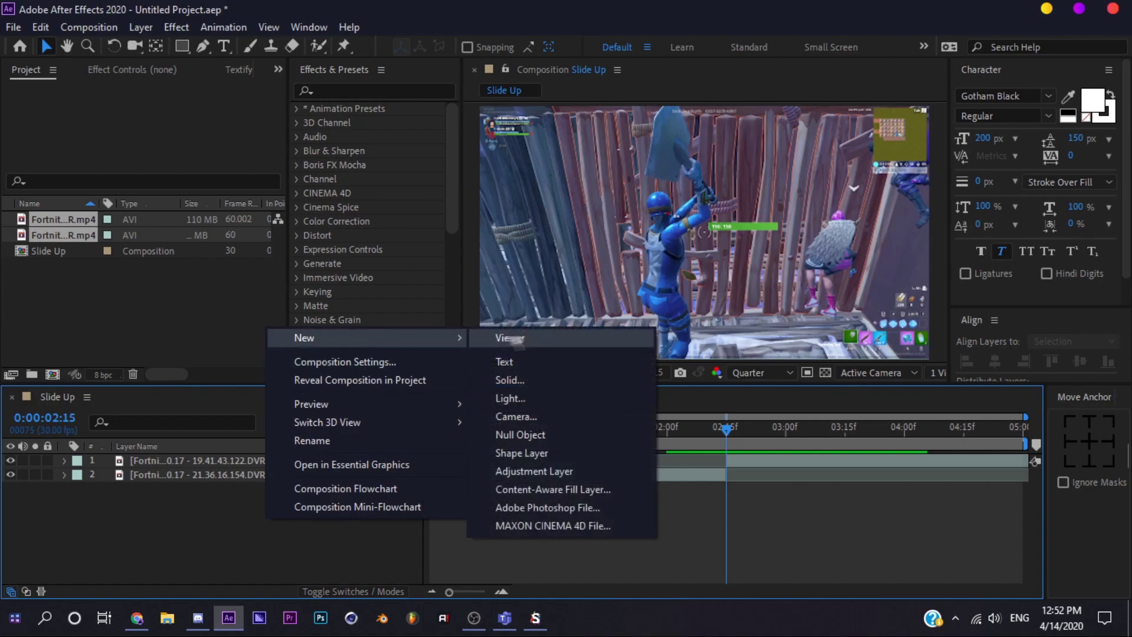
click(521, 467)
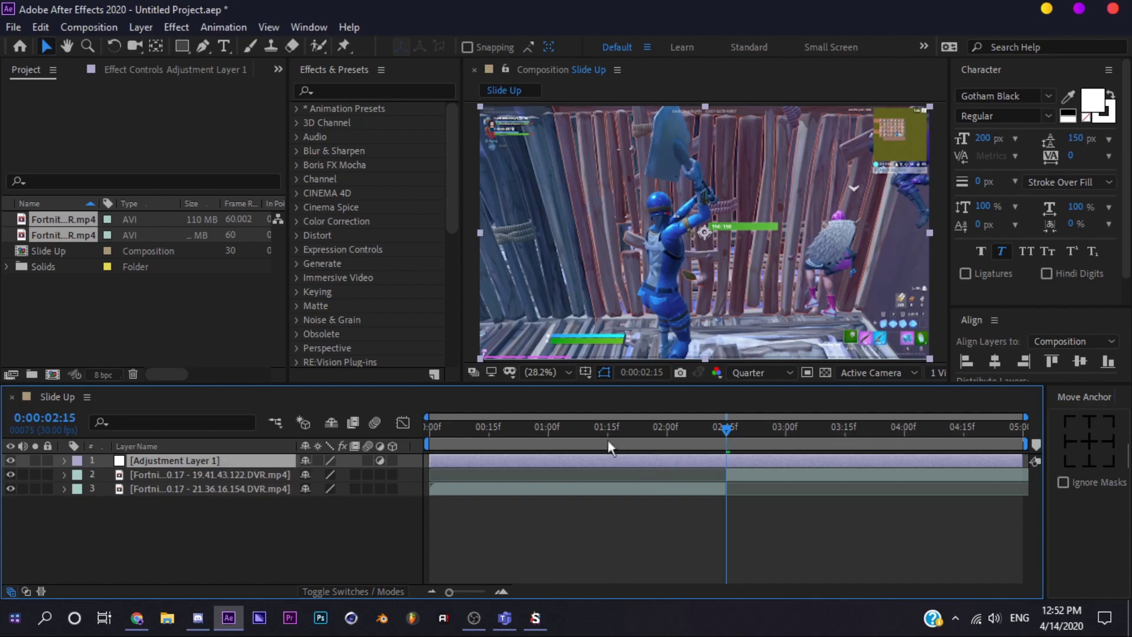
right_click(287, 510)
mouse_move(409, 329)
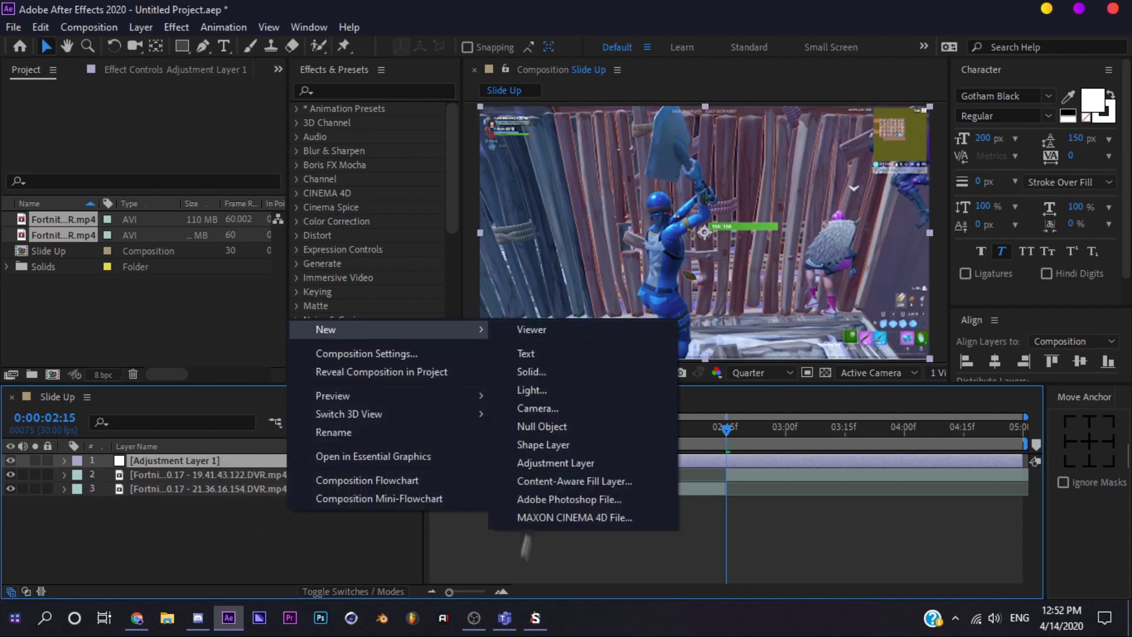
click(177, 520)
click(224, 466)
key(ctrl+shift+d)
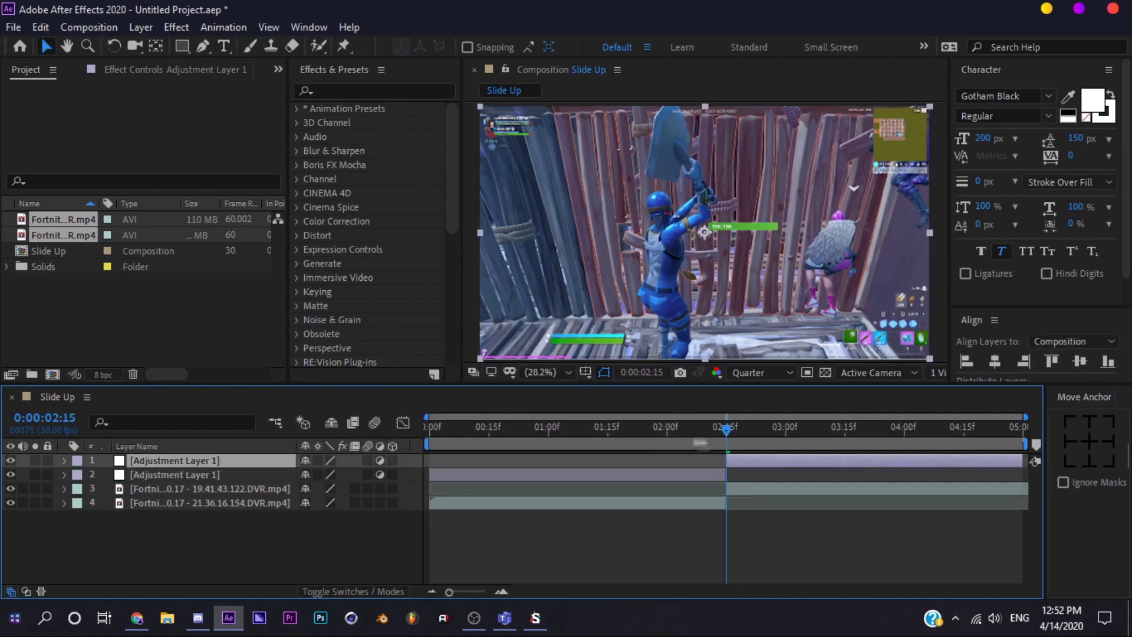
- Split the adjustment pieces at 2:00 and 3:00, delete the outer pieces, and select both remaining layers
drag(714, 440, 665, 438)
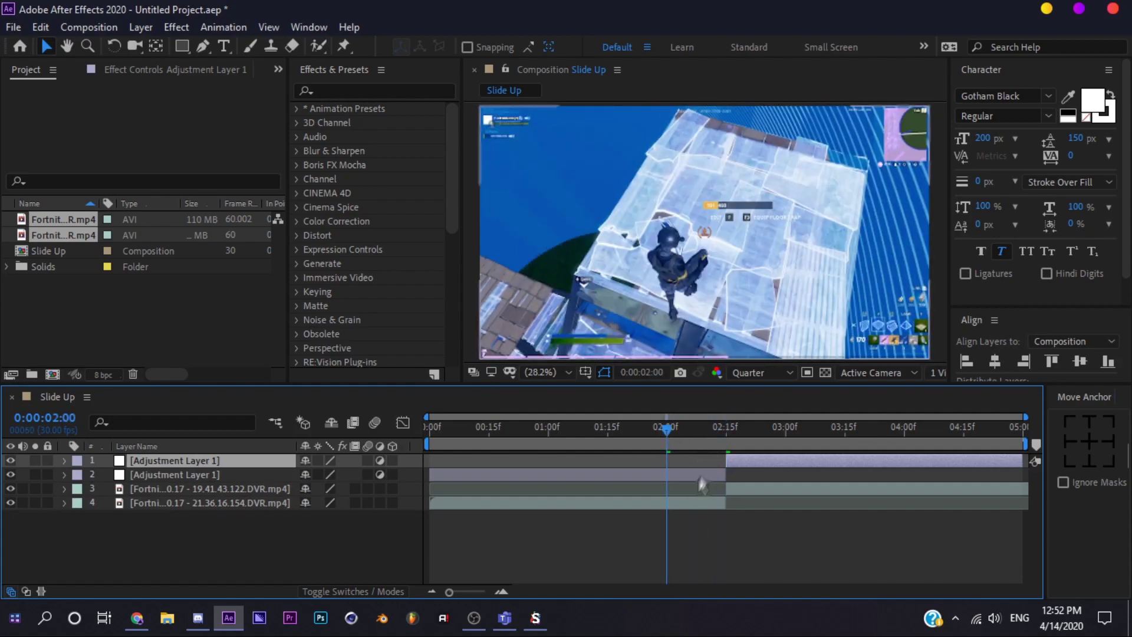
click(621, 474)
key(ctrl+shift+d)
click(784, 427)
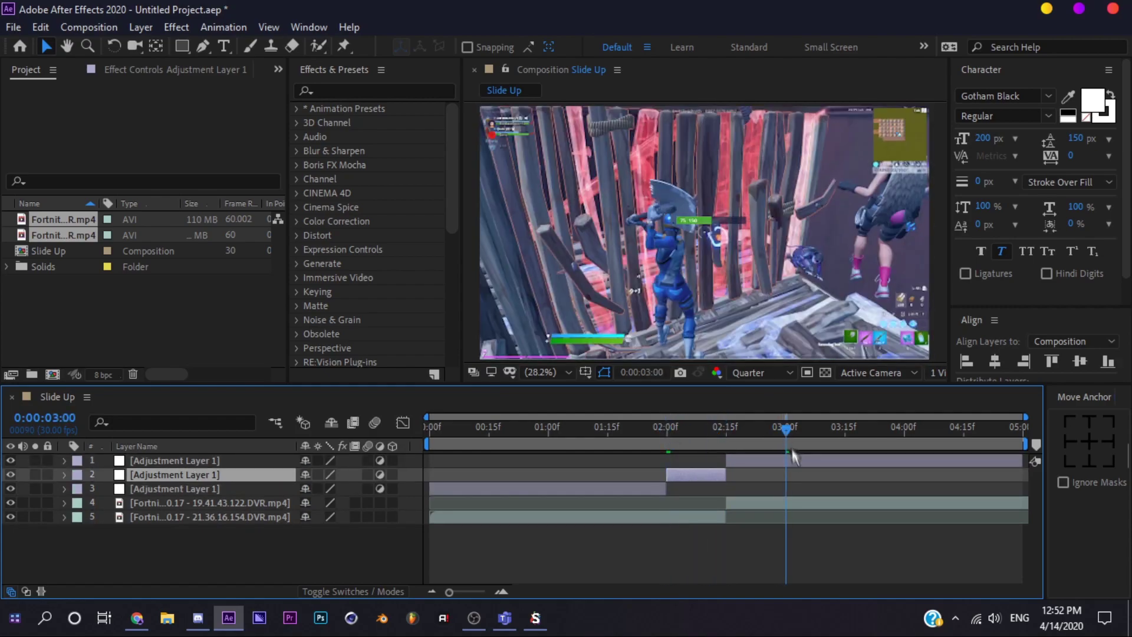
click(695, 462)
key(ctrl+shift+d)
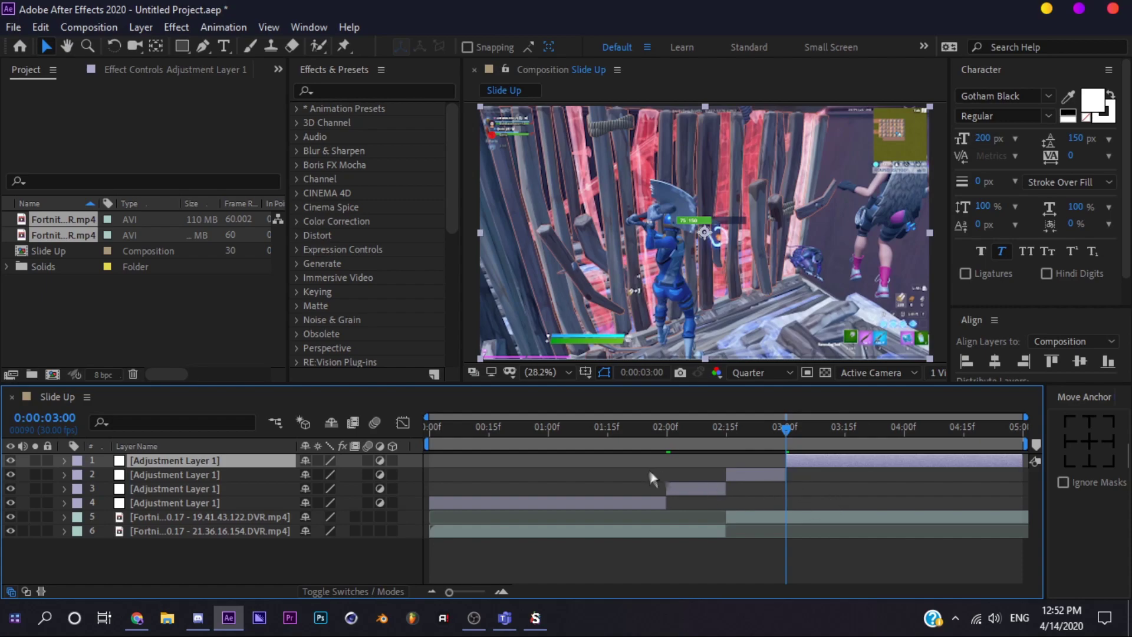
key(Delete)
click(648, 488)
key(Delete)
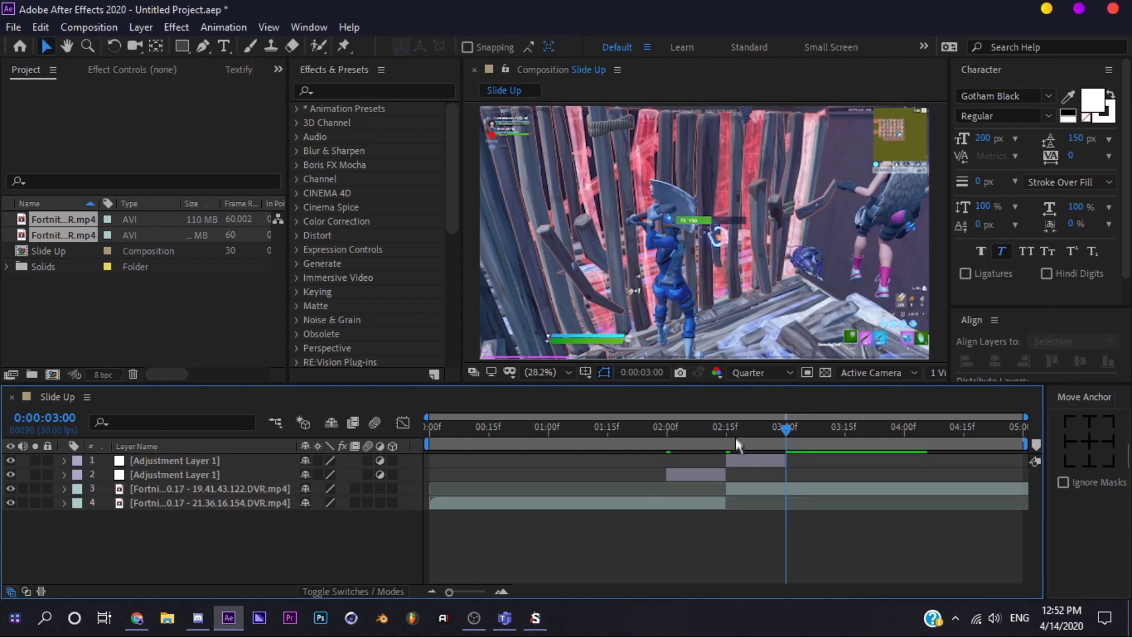
click(729, 435)
click(233, 474)
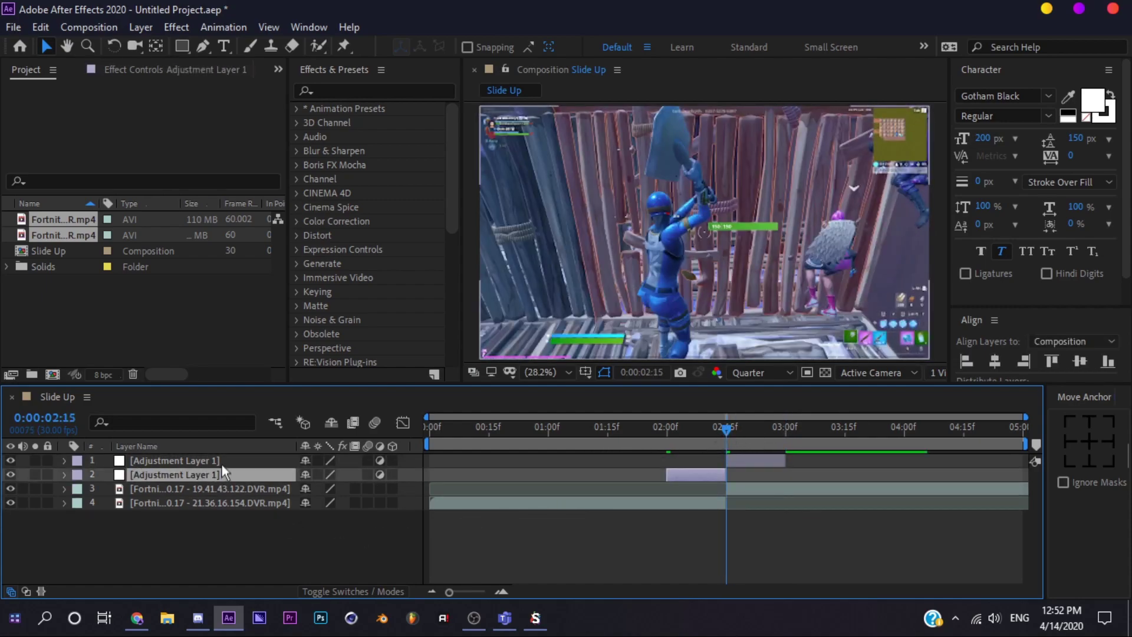
shift+click(222, 462)
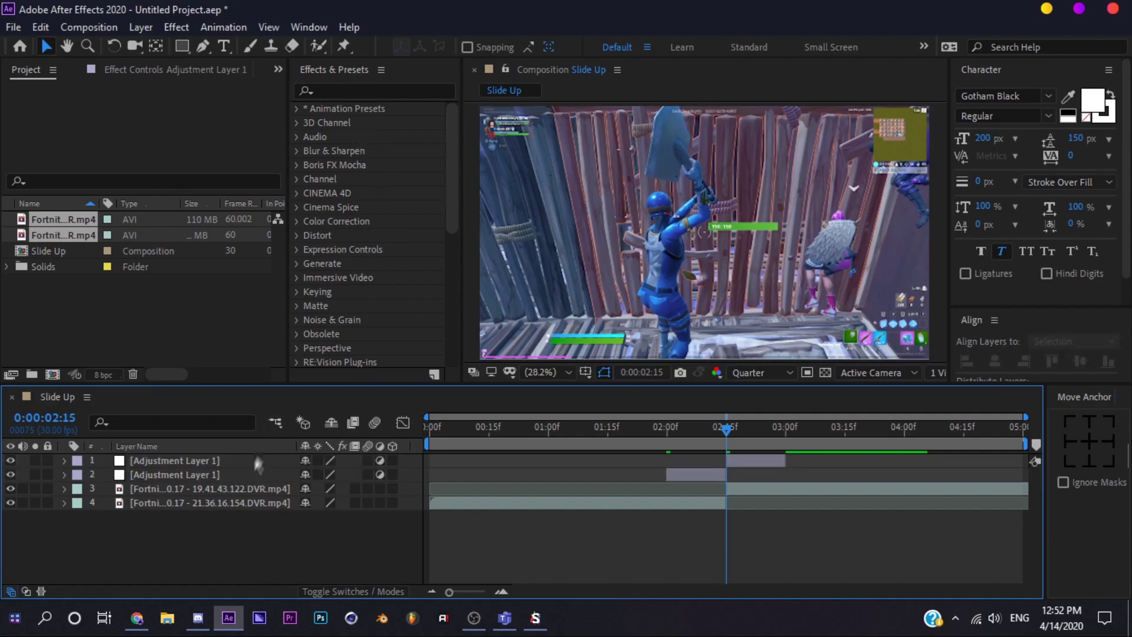
- Apply Motion Tile to the 2:00–2:15 adjustment layer
click(357, 91)
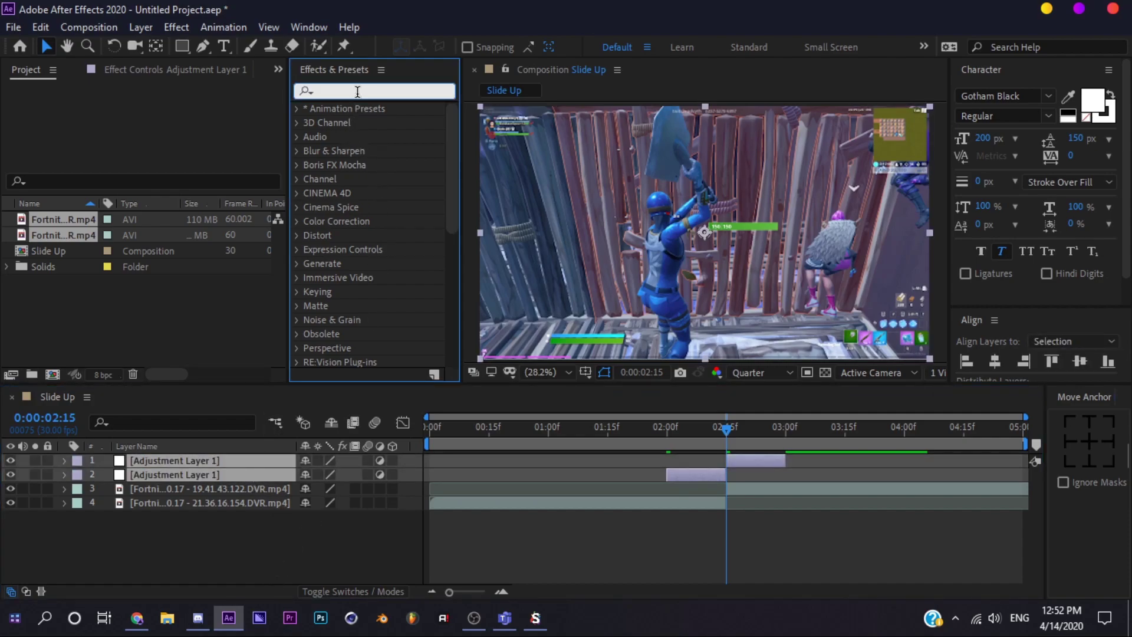
click(172, 556)
click(179, 475)
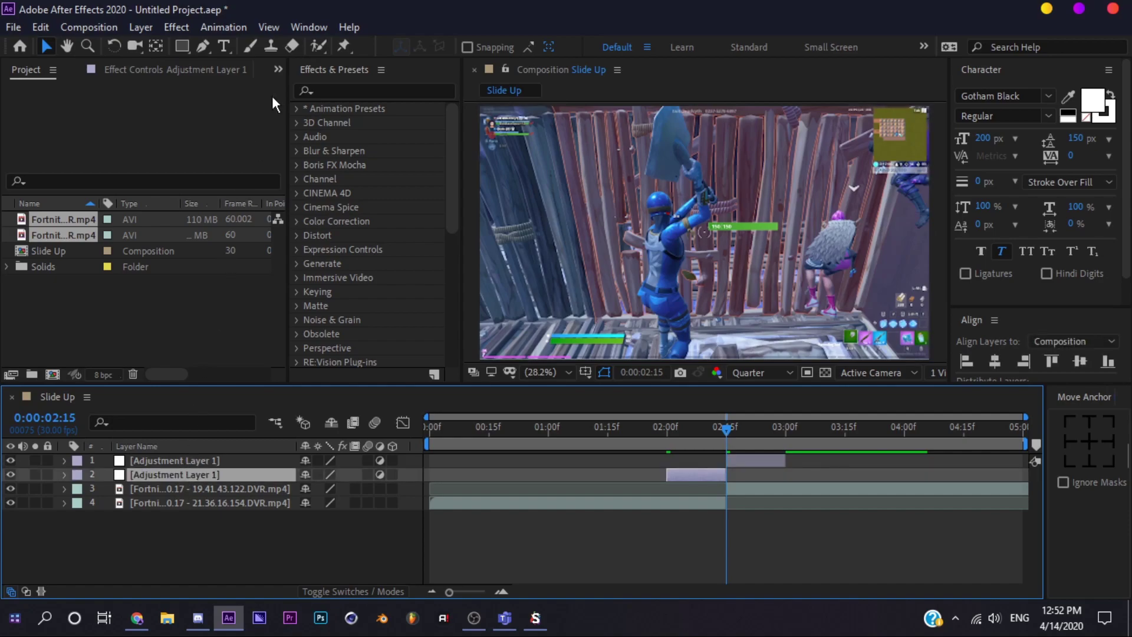
click(350, 89)
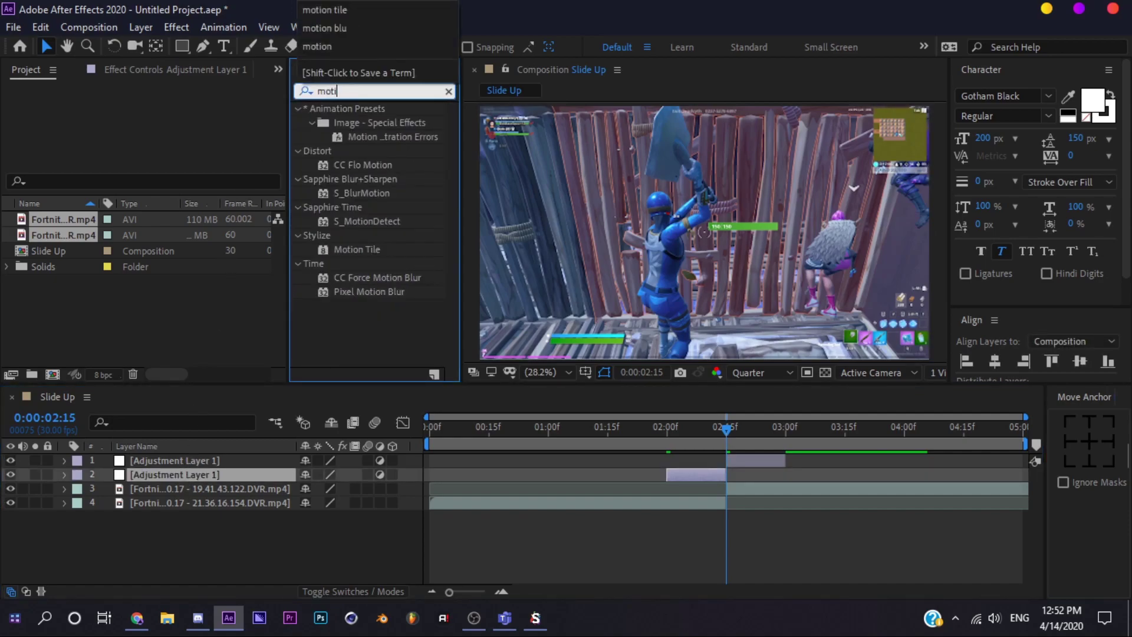
text(on tile)
drag(354, 125, 193, 476)
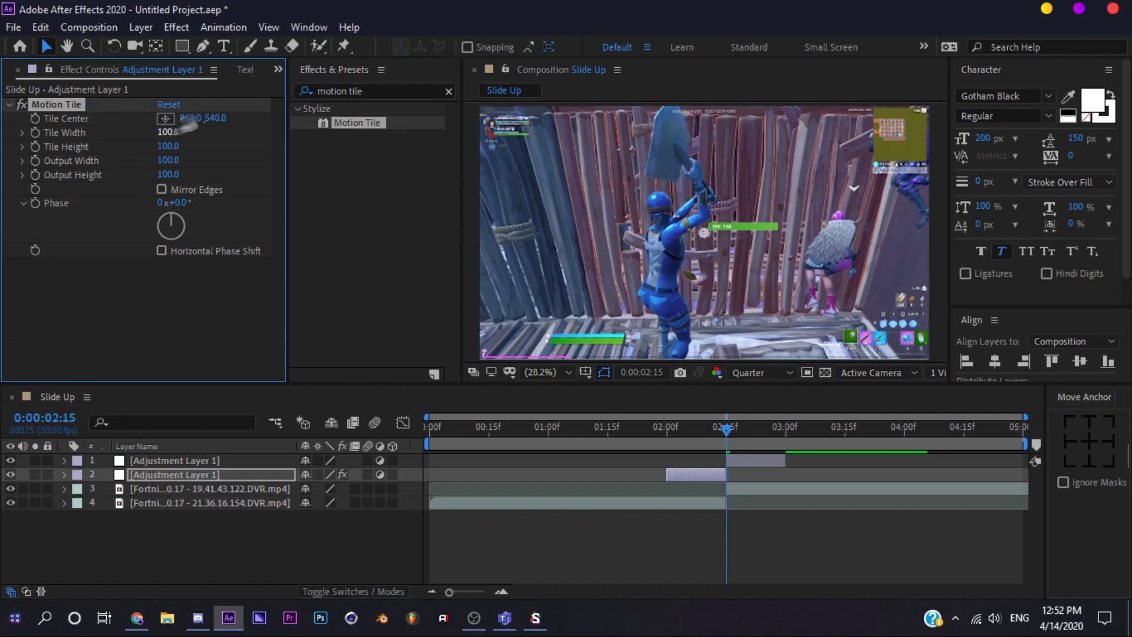
- Set Motion Tile output width and height to 300 with Mirror Edges, and paste it onto the 2:15–3:00 layer
click(169, 161)
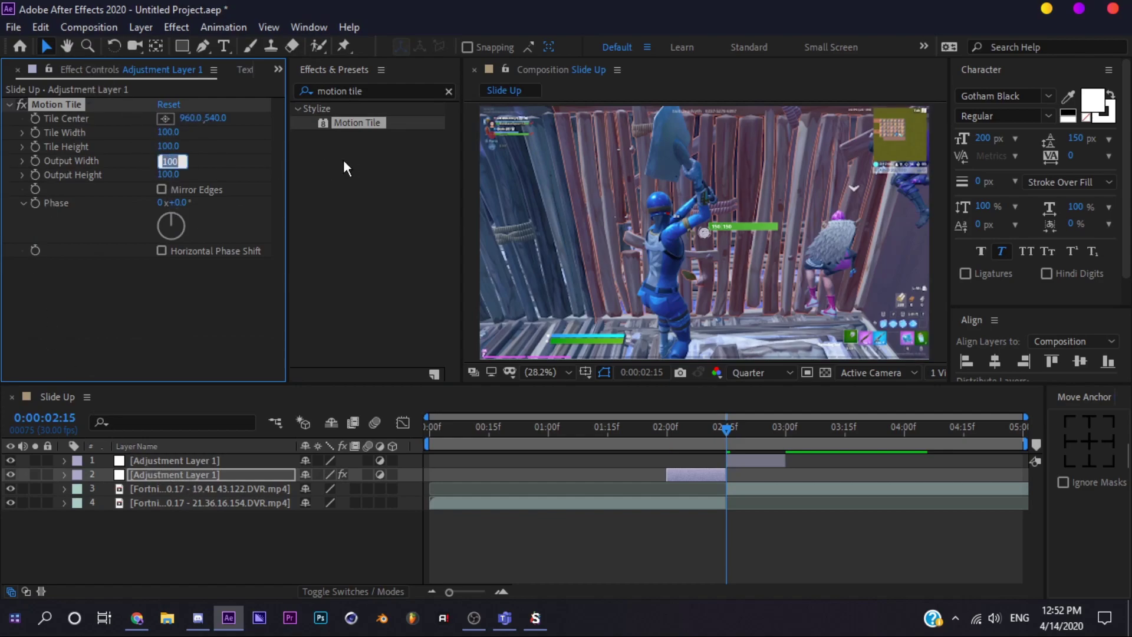
text(30)
click(169, 176)
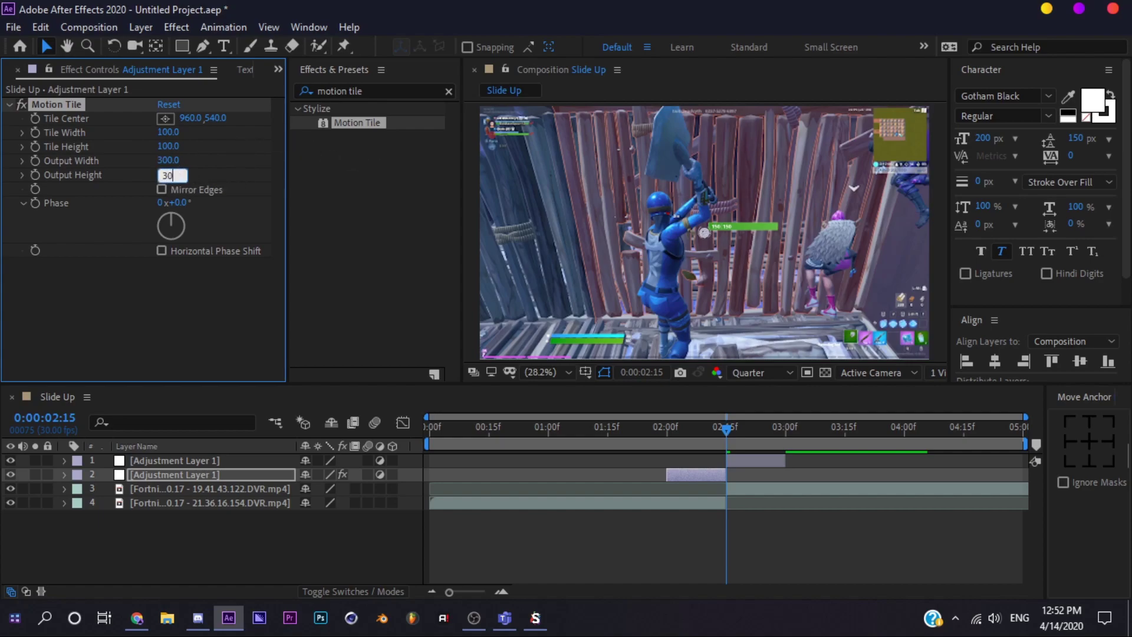
click(160, 189)
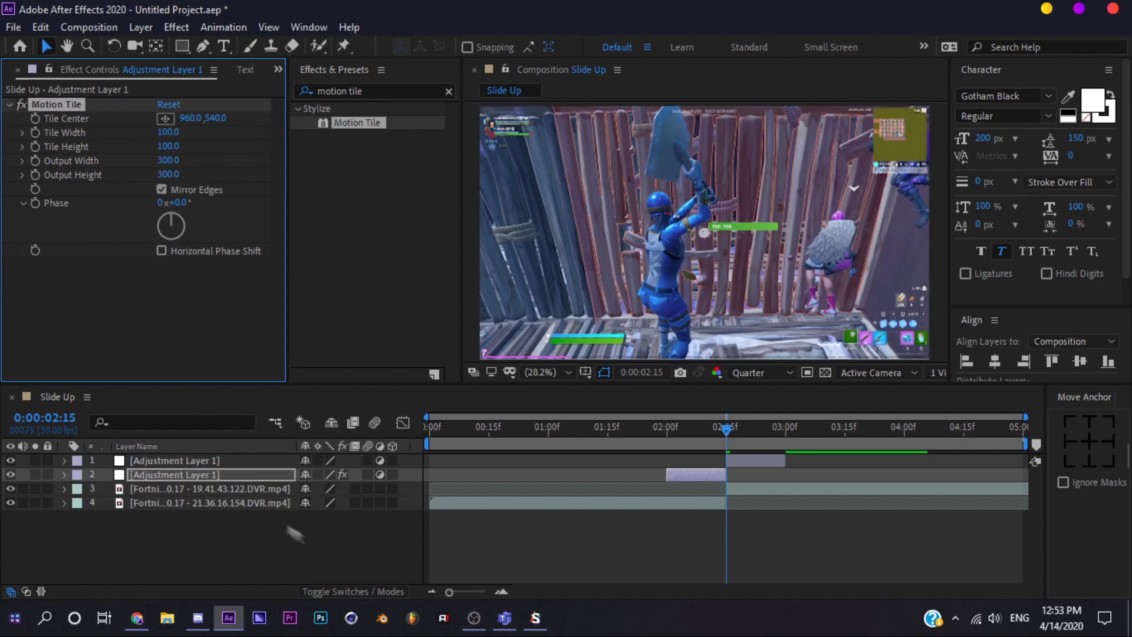
click(213, 462)
key(ctrl+v)
click(233, 520)
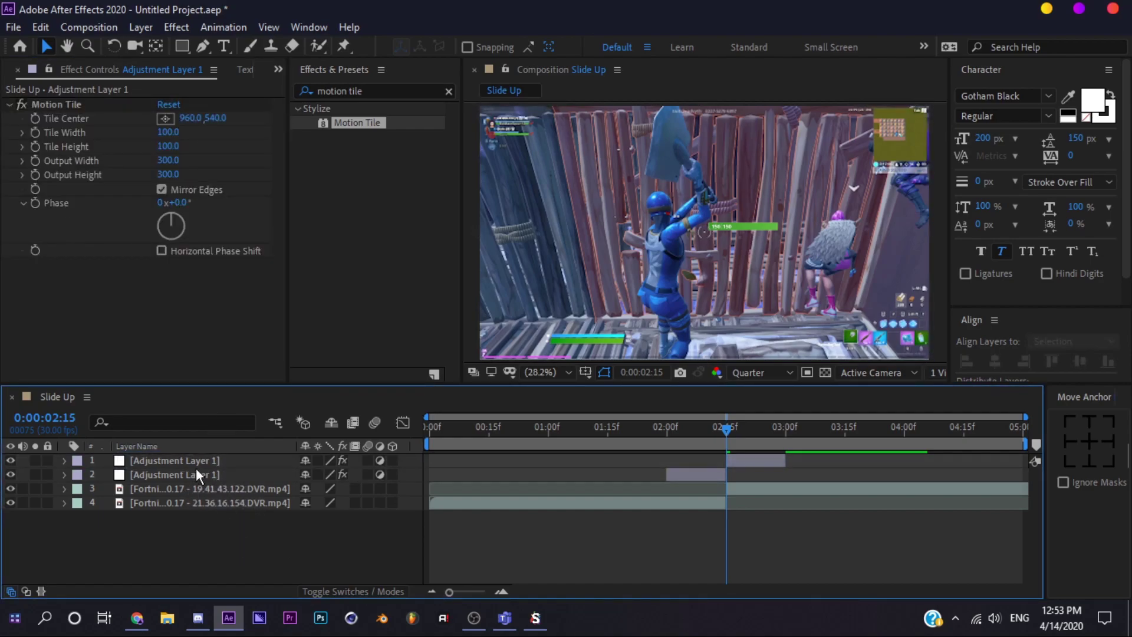
click(195, 474)
- Add the Transform effect under Motion Tile on both adjustment layers
key(ctrl+5)
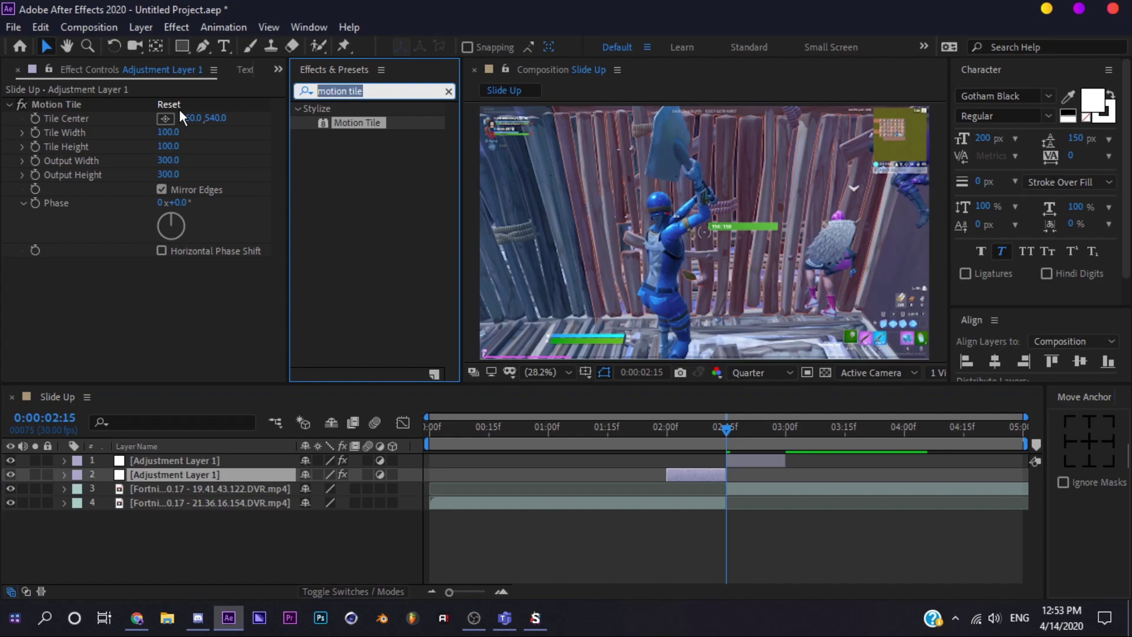
text(tr)
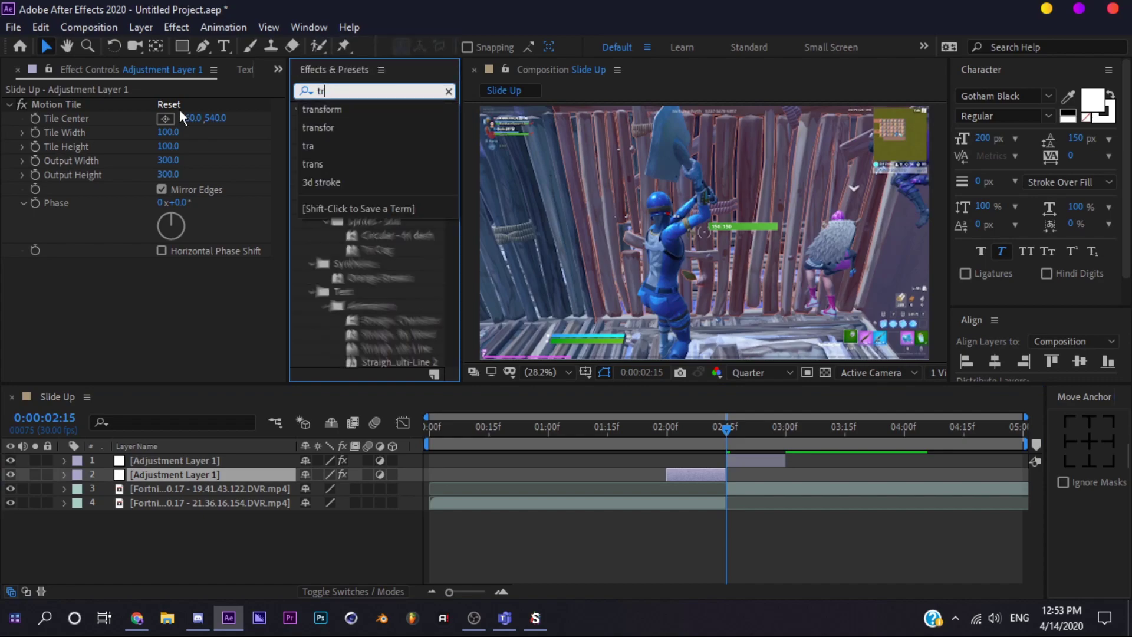
text(ansfo)
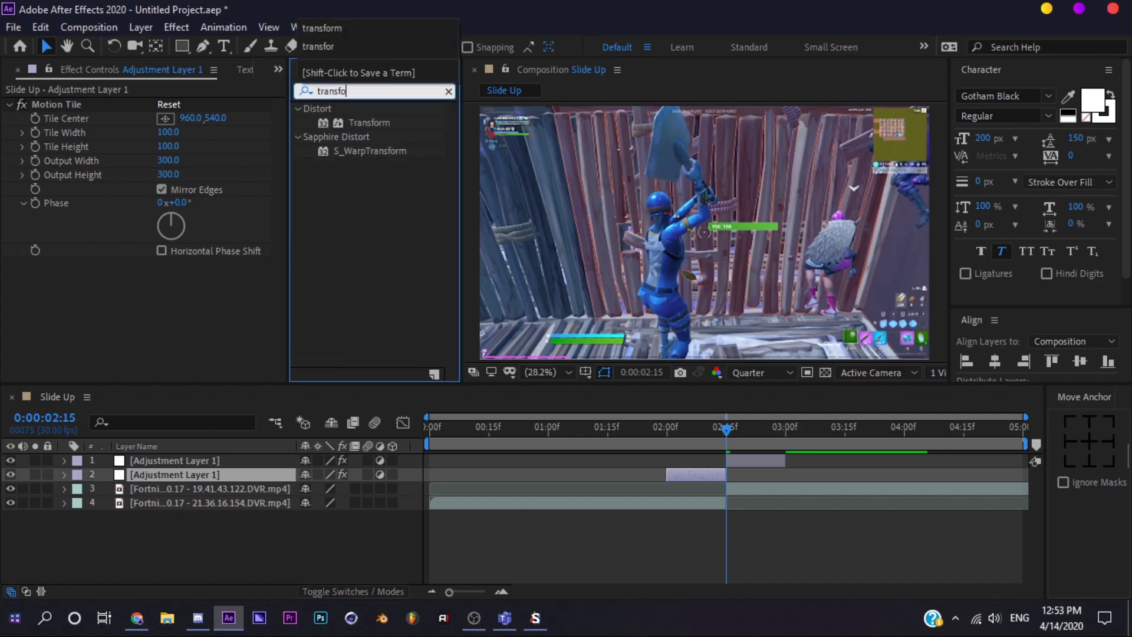
text(rm)
drag(369, 122, 214, 284)
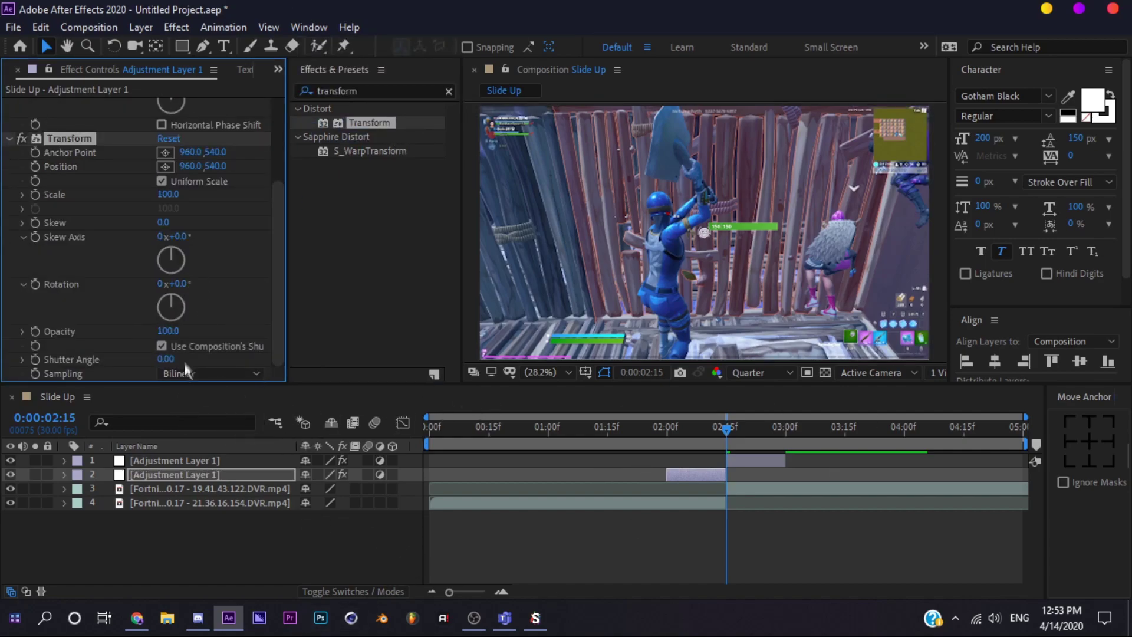
drag(361, 127, 204, 462)
- Enable Position keyframing in Transform on adjustment layers 2 and 1
click(172, 478)
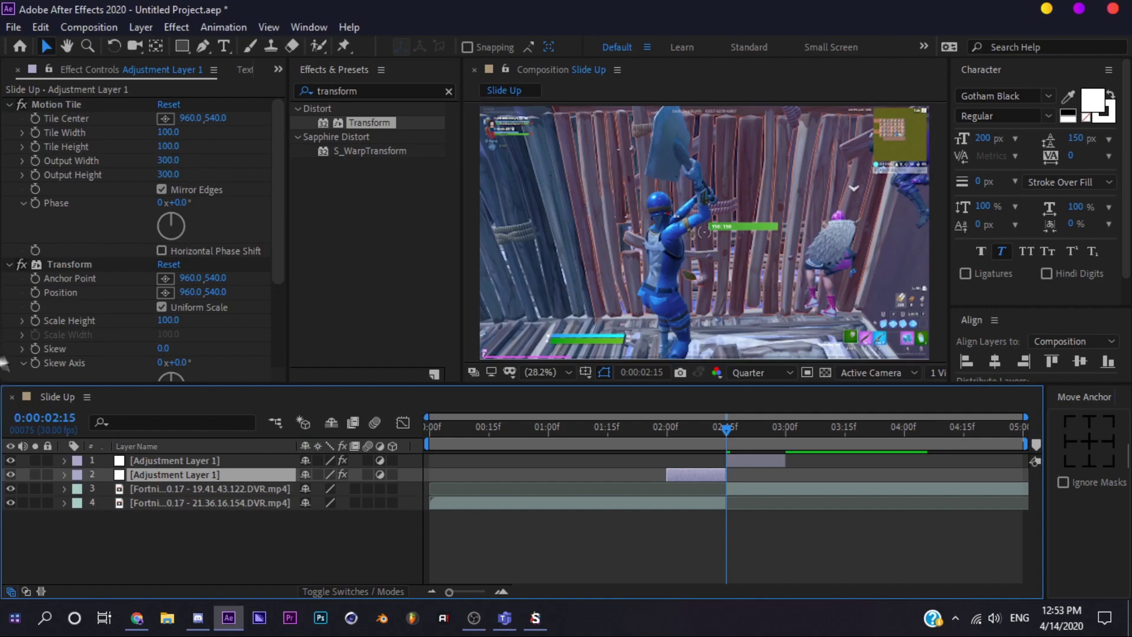
click(34, 292)
click(180, 458)
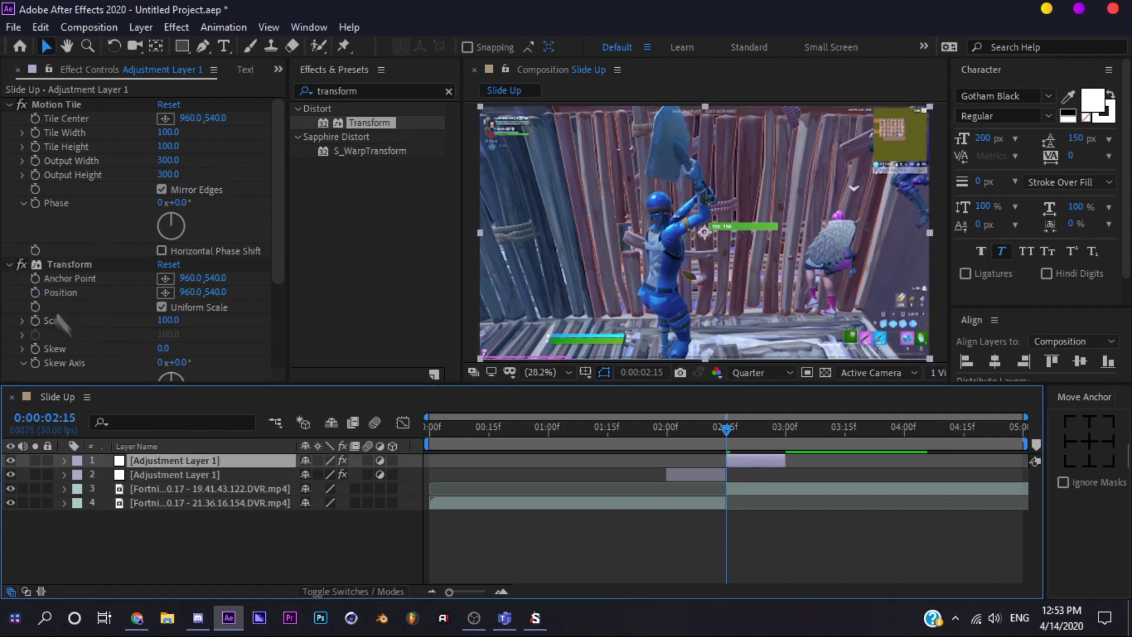
click(37, 292)
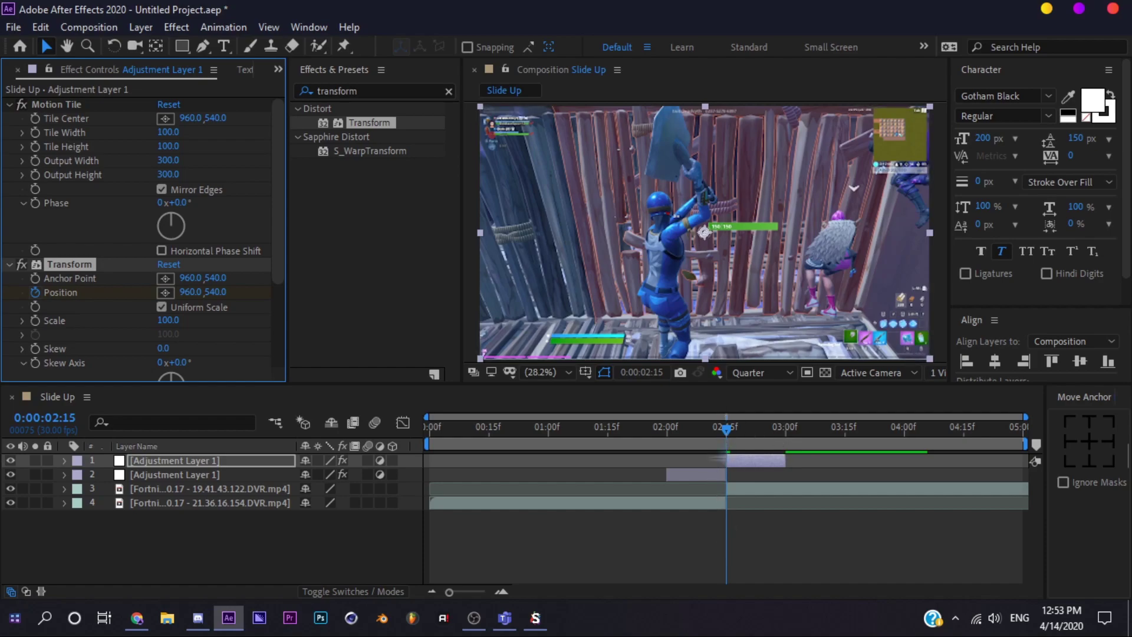
- Reveal both layers' keyframed properties and add a Position keyframe on layer 2 at 2:00
click(170, 475)
shift+click(171, 462)
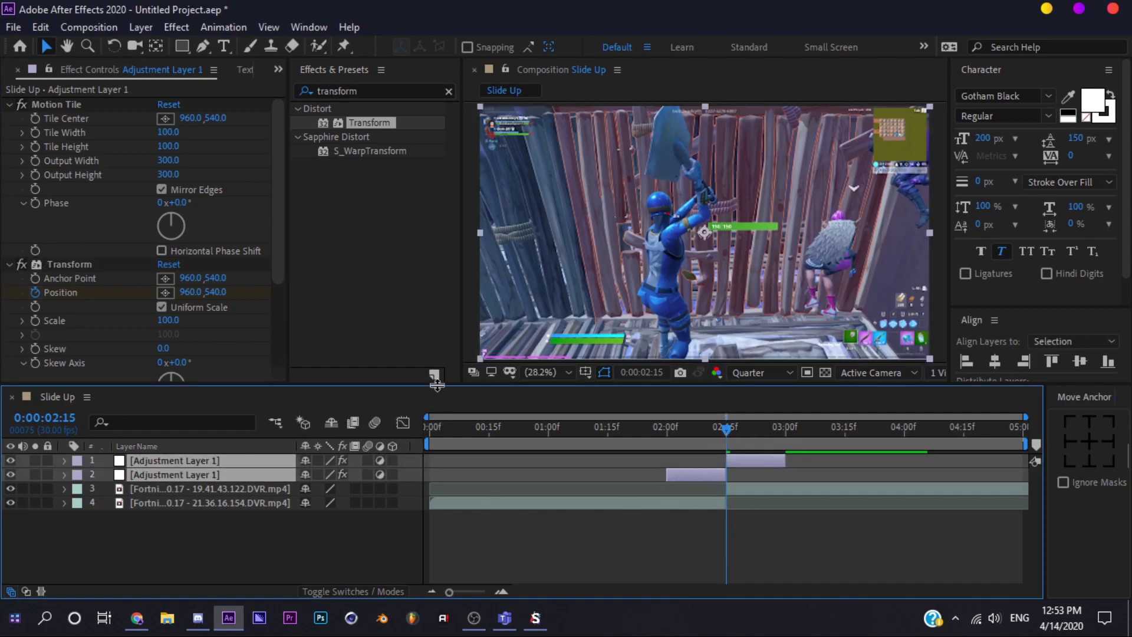
key(u)
click(318, 572)
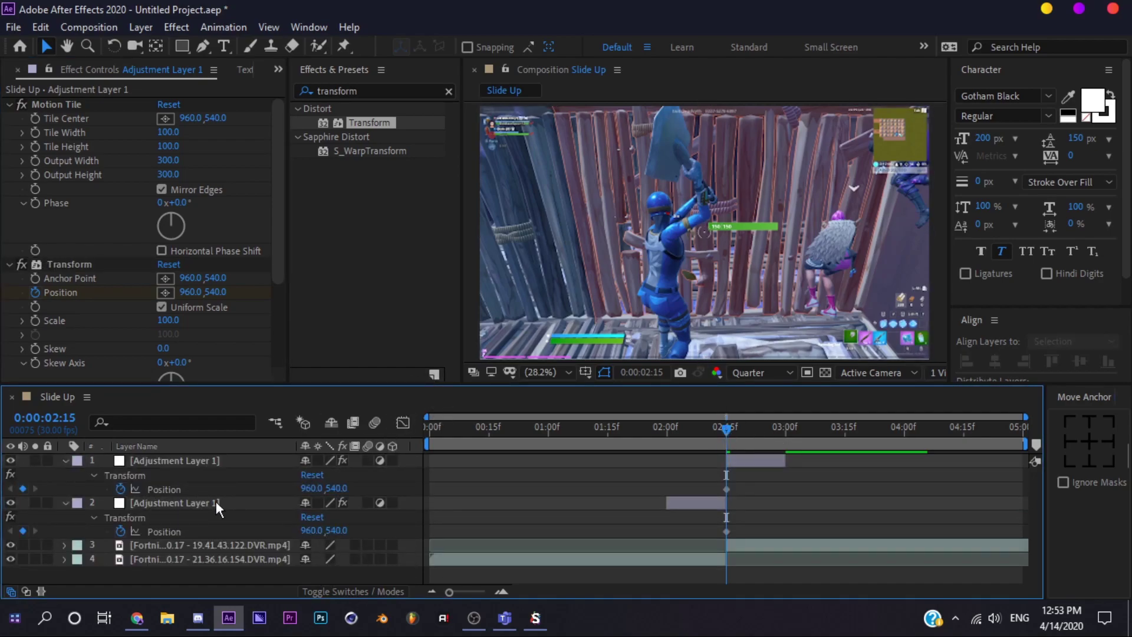
click(667, 426)
click(23, 530)
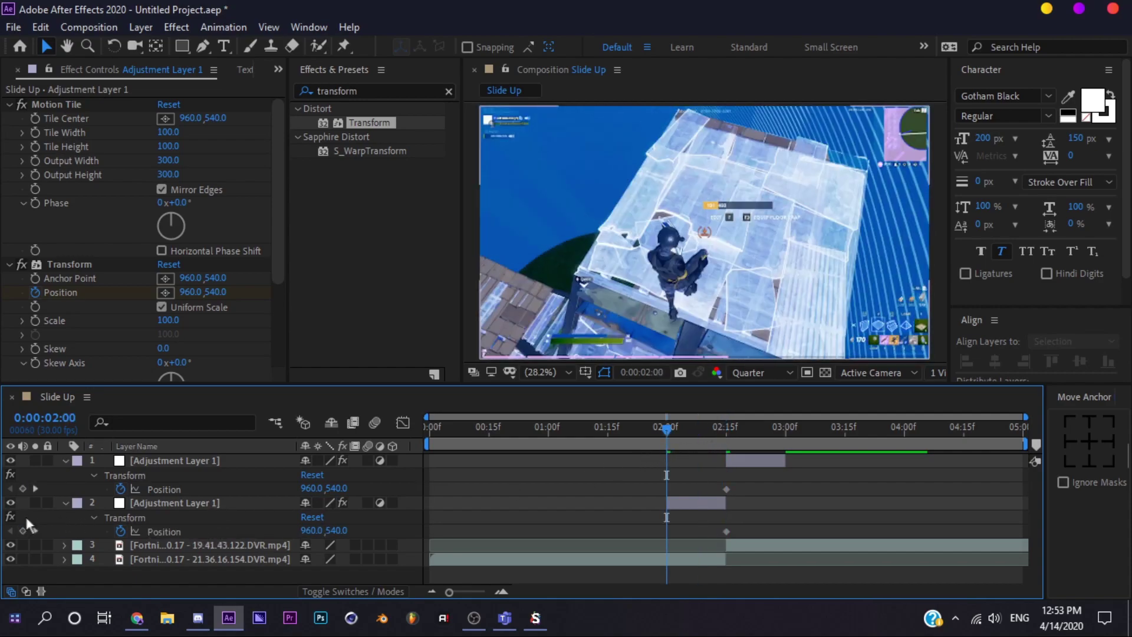
- Add a Position keyframe on adjustment layer 1 at 2:29
click(781, 427)
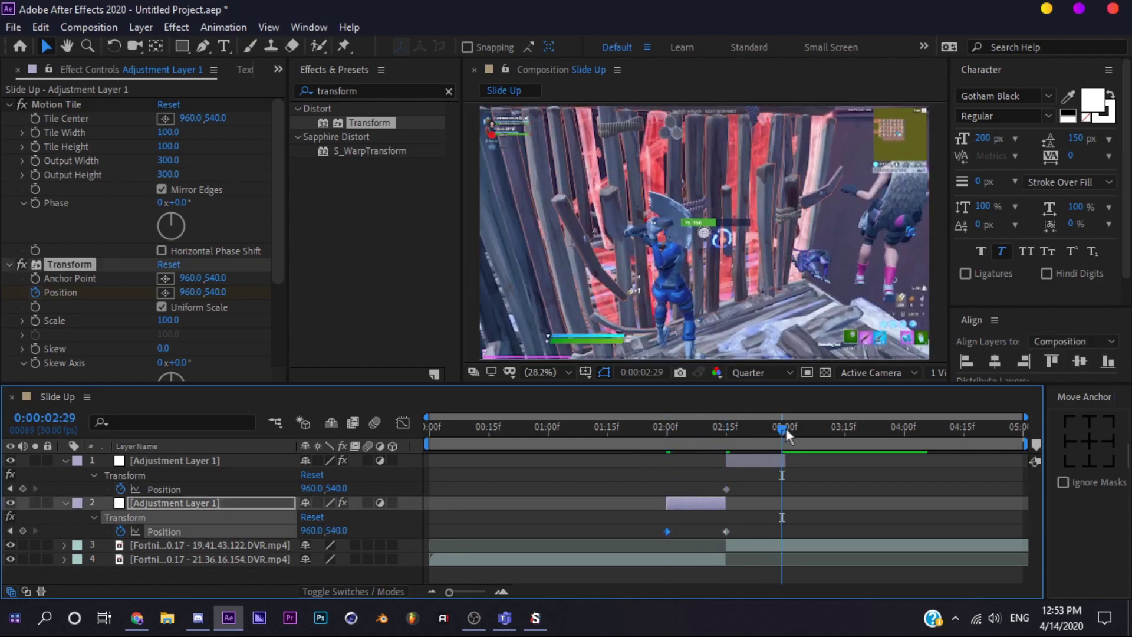
drag(783, 431, 787, 432)
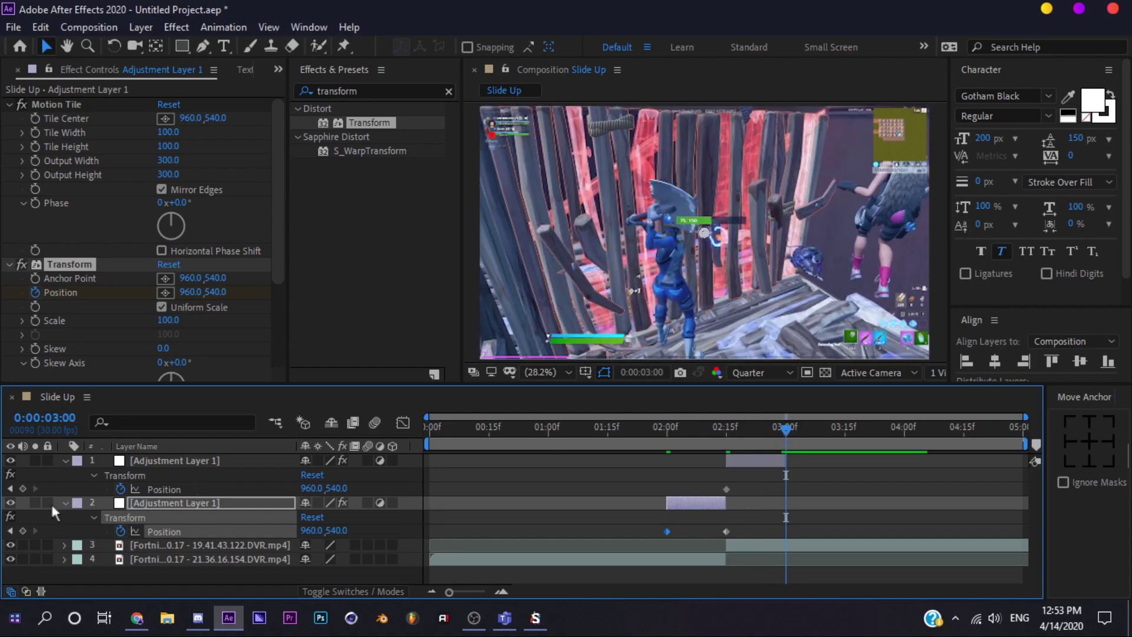
click(782, 427)
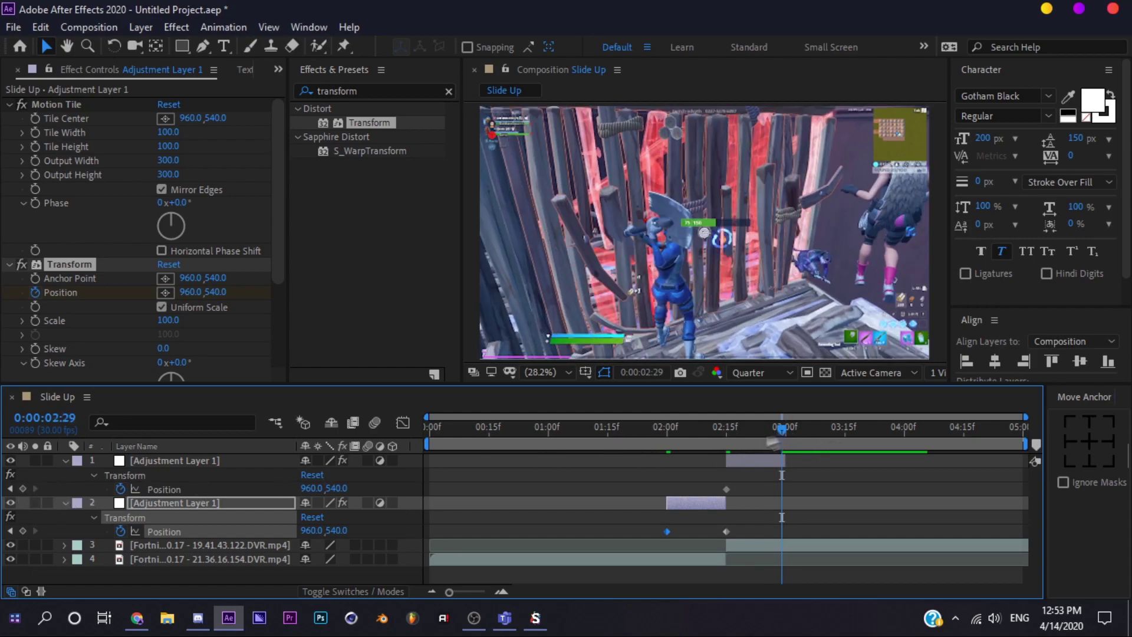
click(22, 488)
click(613, 490)
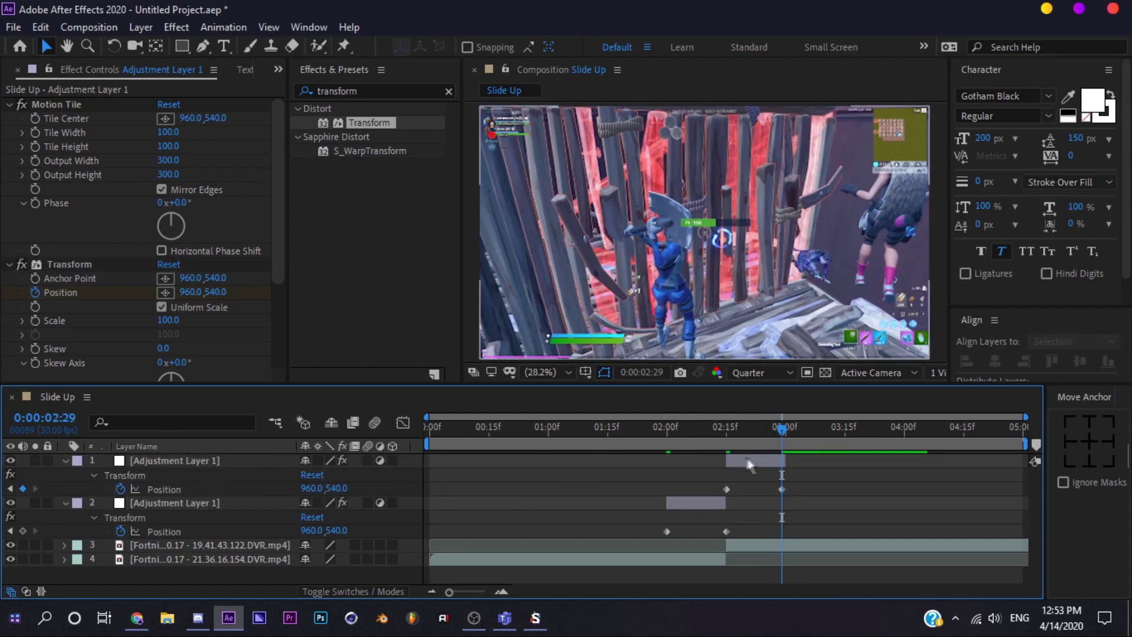
- Collapse and re-reveal both layers' keyframed properties, then return the current time to 2:15
click(786, 459)
click(819, 463)
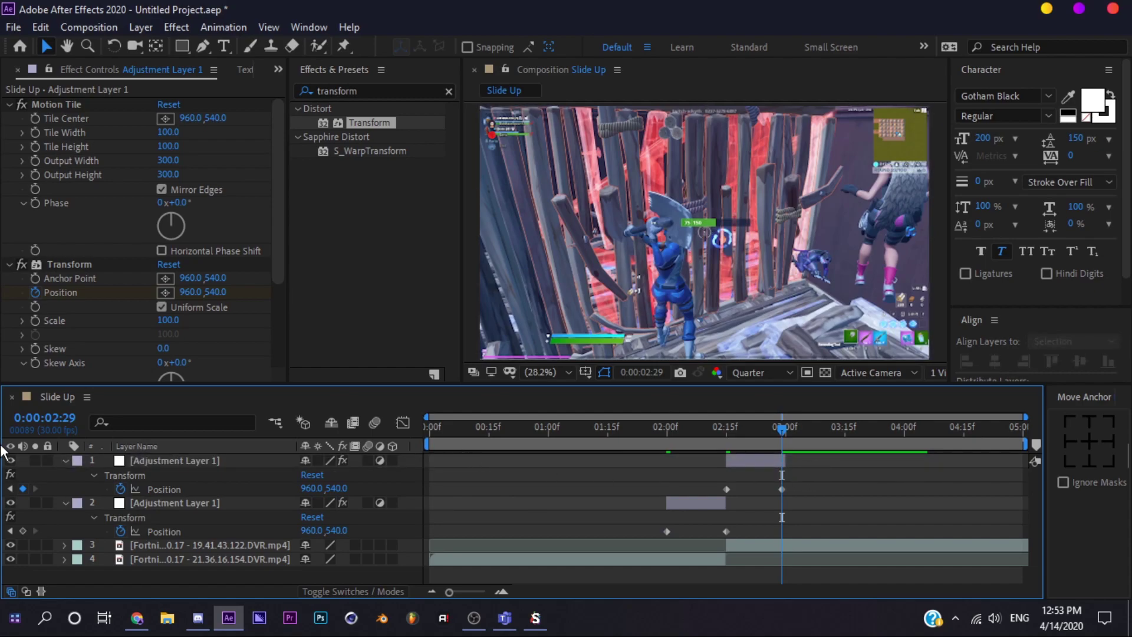
click(66, 460)
click(64, 475)
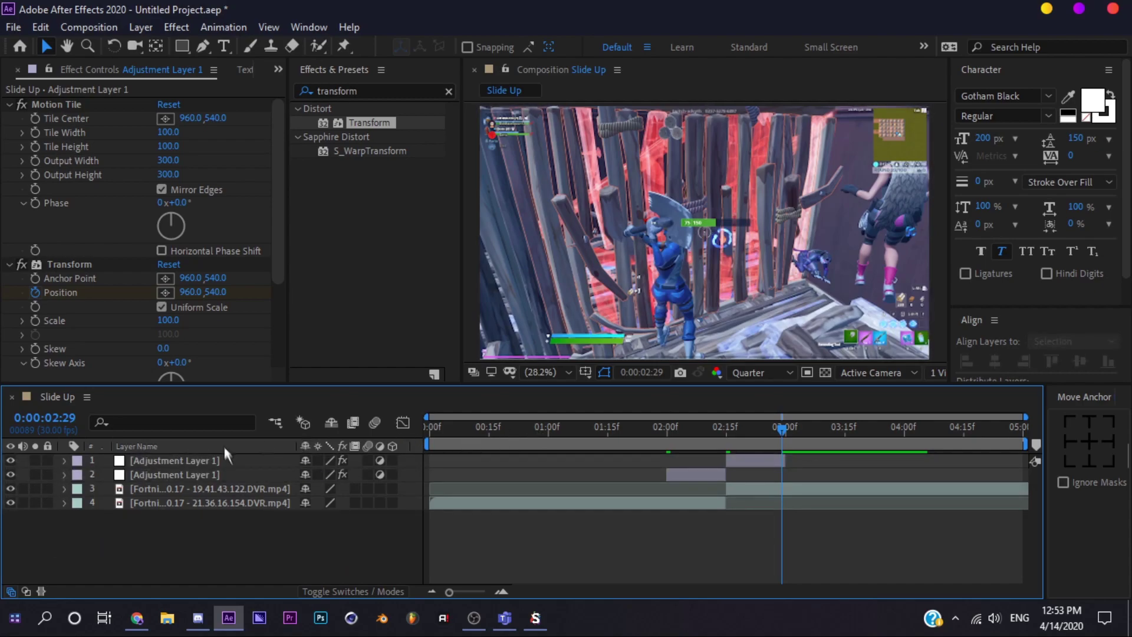
click(149, 473)
shift+click(153, 463)
key(u)
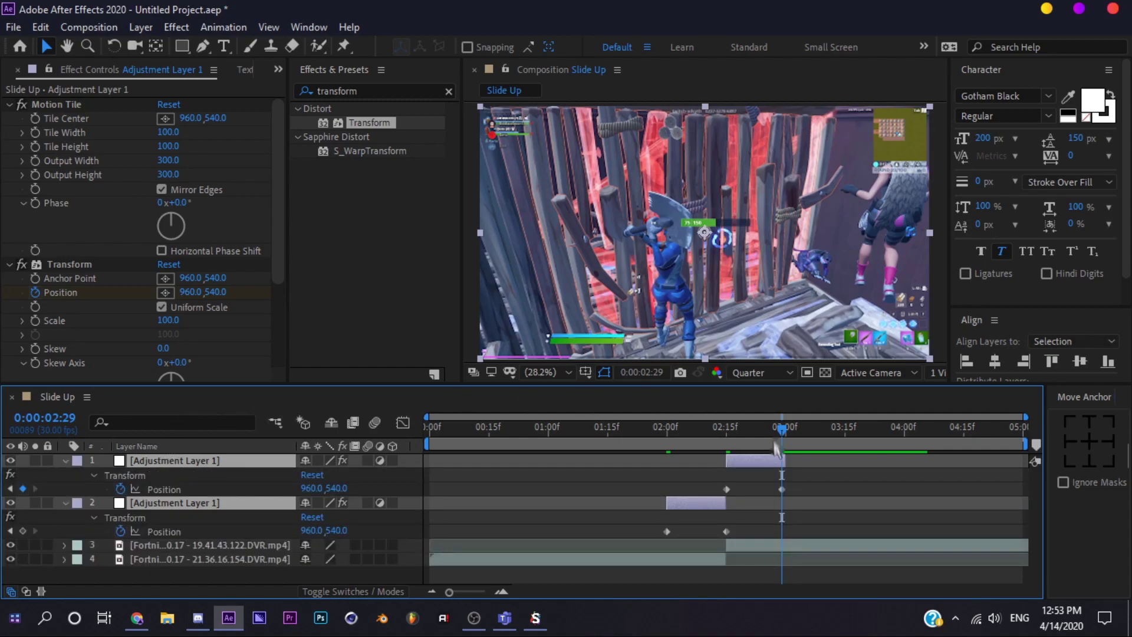
click(797, 460)
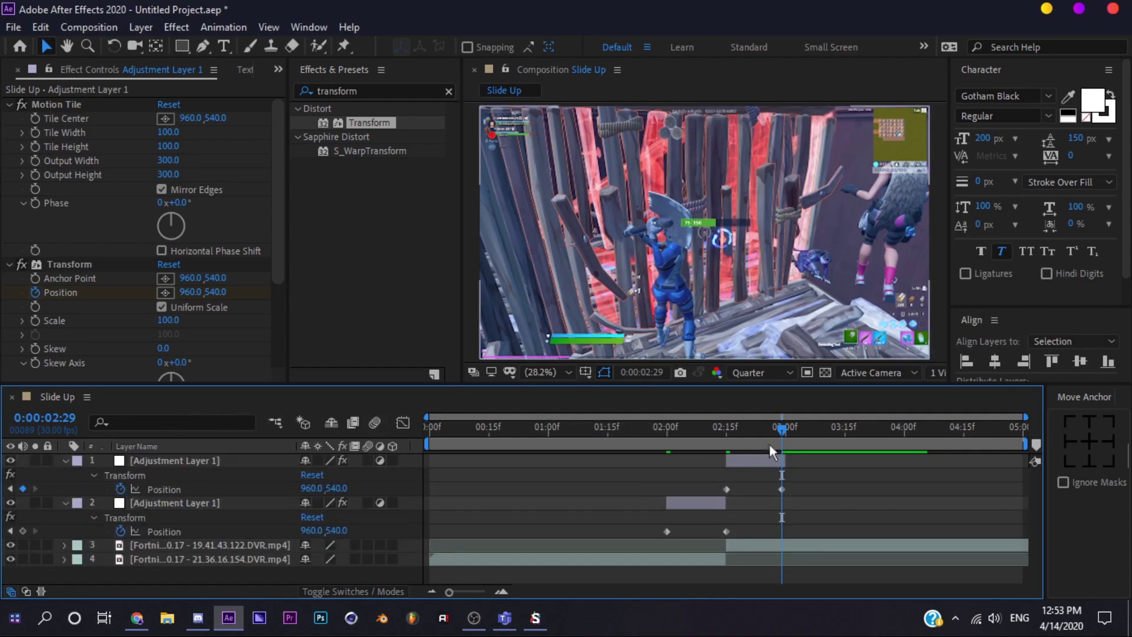
click(726, 433)
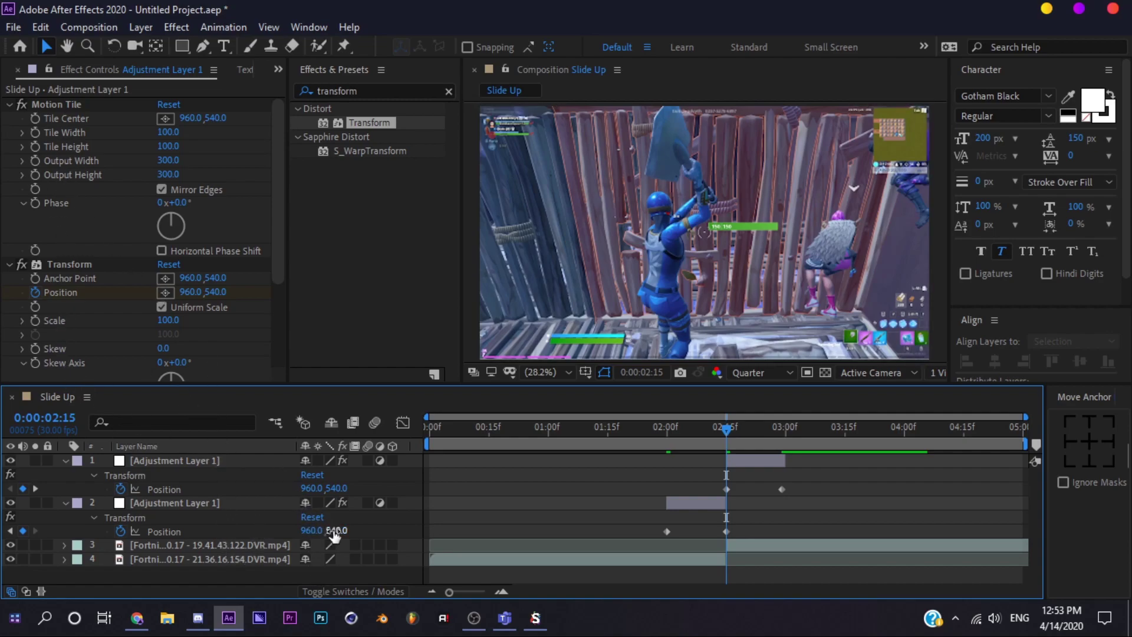
- Set layer 2's 2:15 Position Y to 1080, after undoing trial drag shifts on both layers
drag(331, 530, 377, 529)
key(ctrl+z)
drag(338, 489, 404, 487)
key(ctrl+z)
click(337, 530)
text(1080)
key(Return)
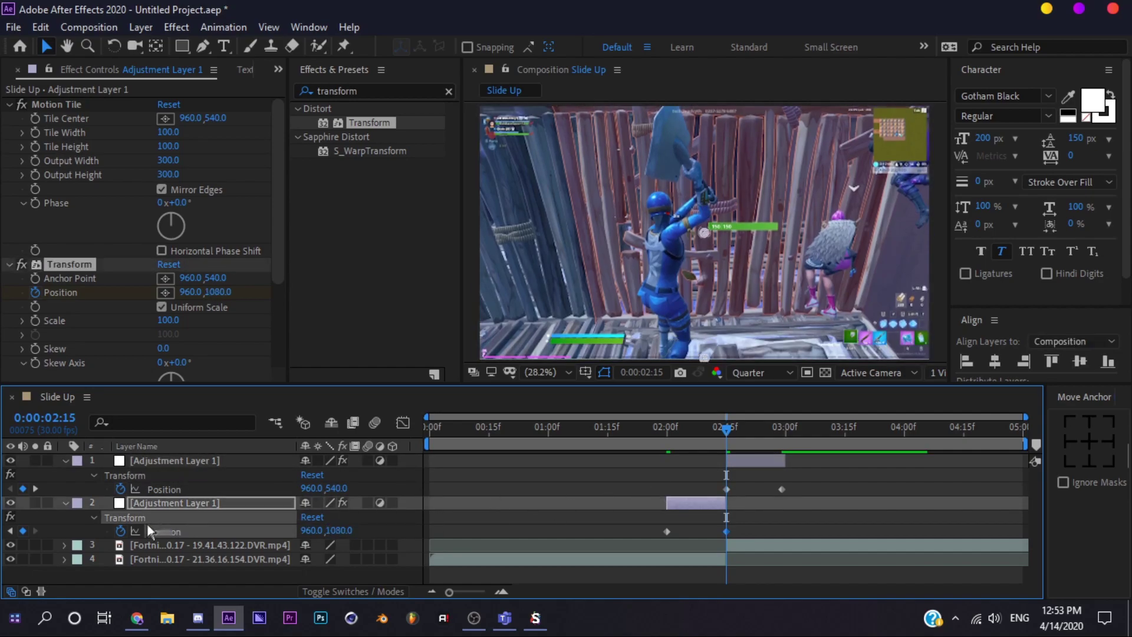
click(545, 530)
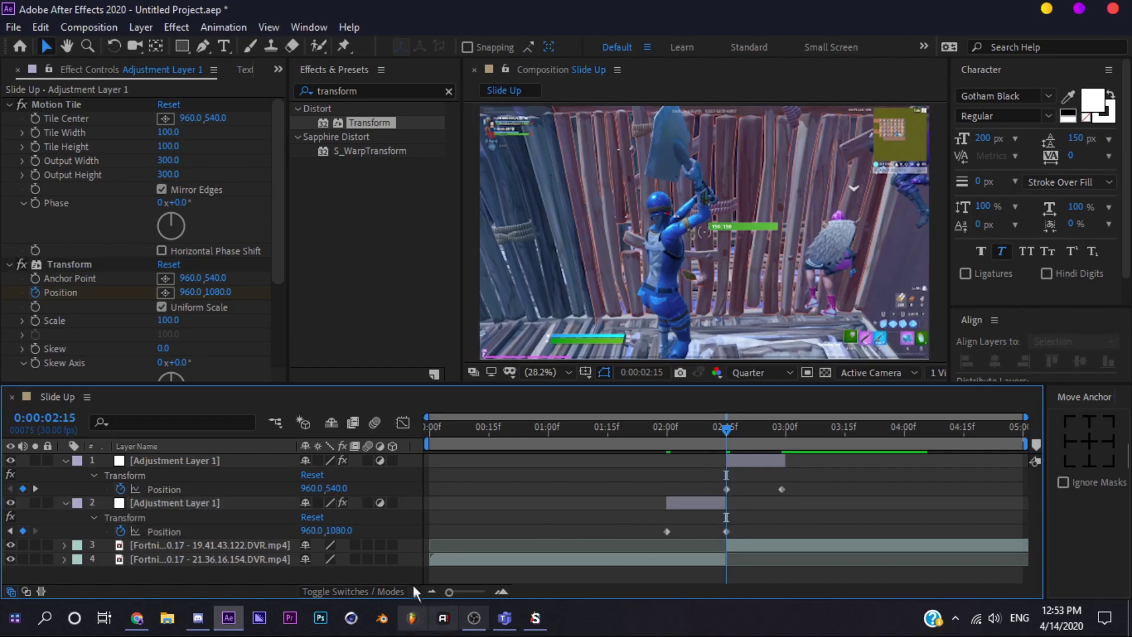
click(706, 506)
click(565, 494)
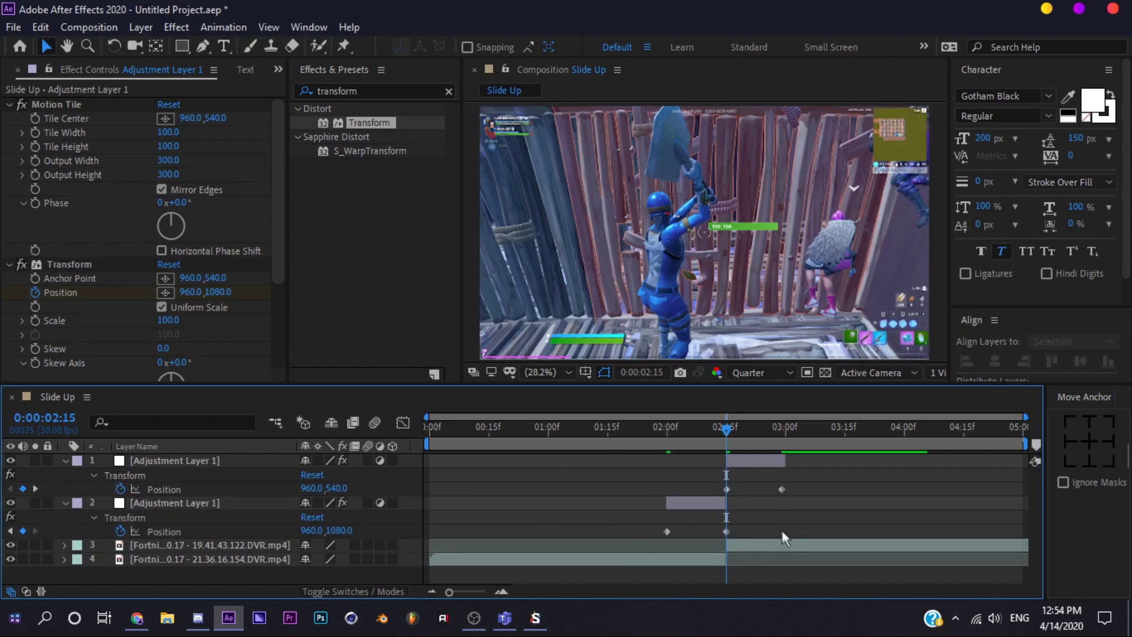
- Set layer 1's 2:15 Position Y to 0
click(338, 488)
text(0)
key(Return)
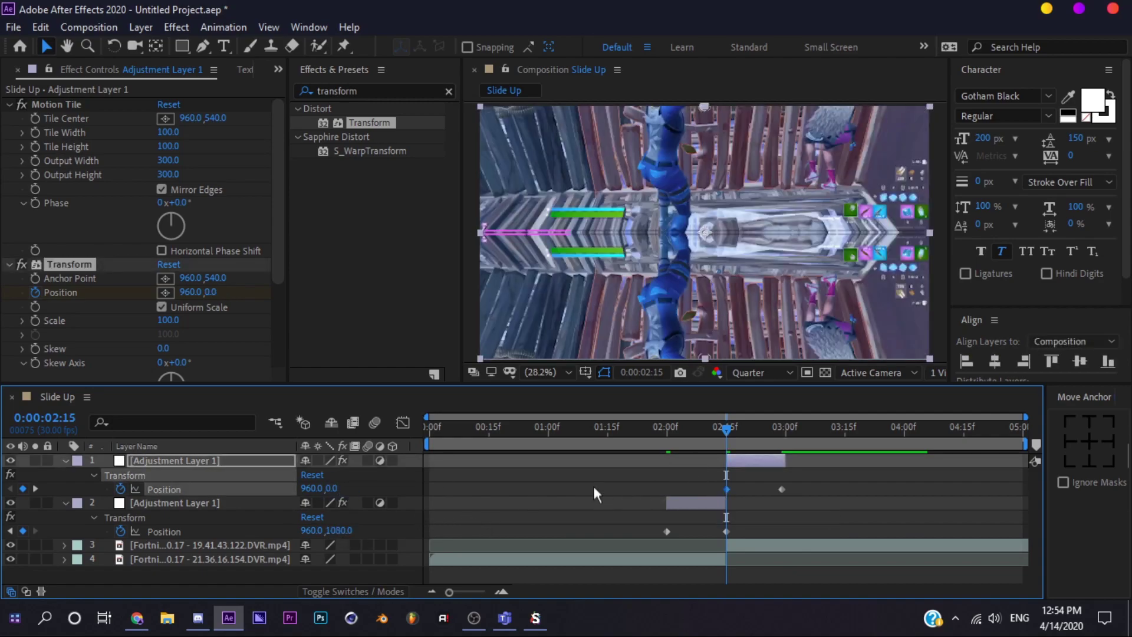
- Check the Slide Up composition settings for the frame height, then cancel
click(279, 70)
click(308, 91)
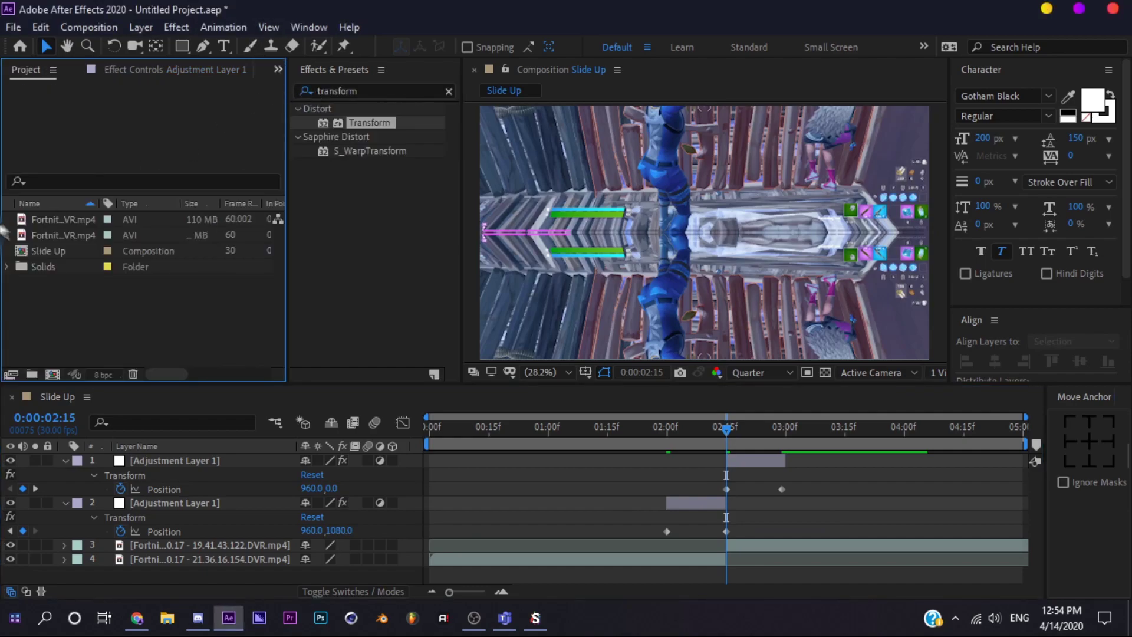
click(48, 250)
key(ctrl+k)
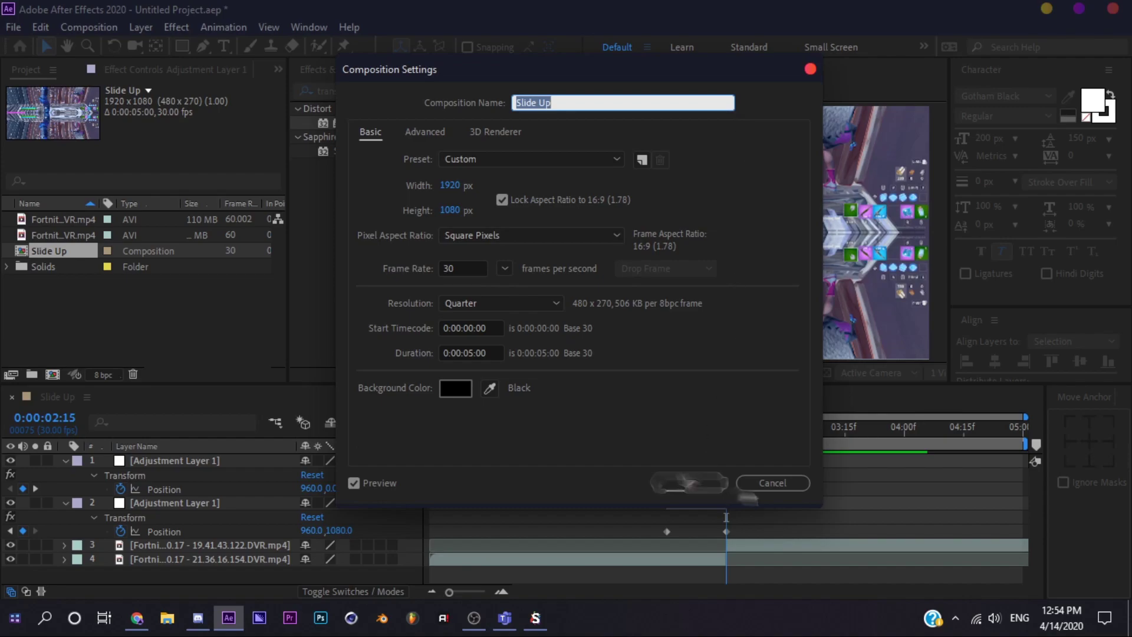
click(773, 483)
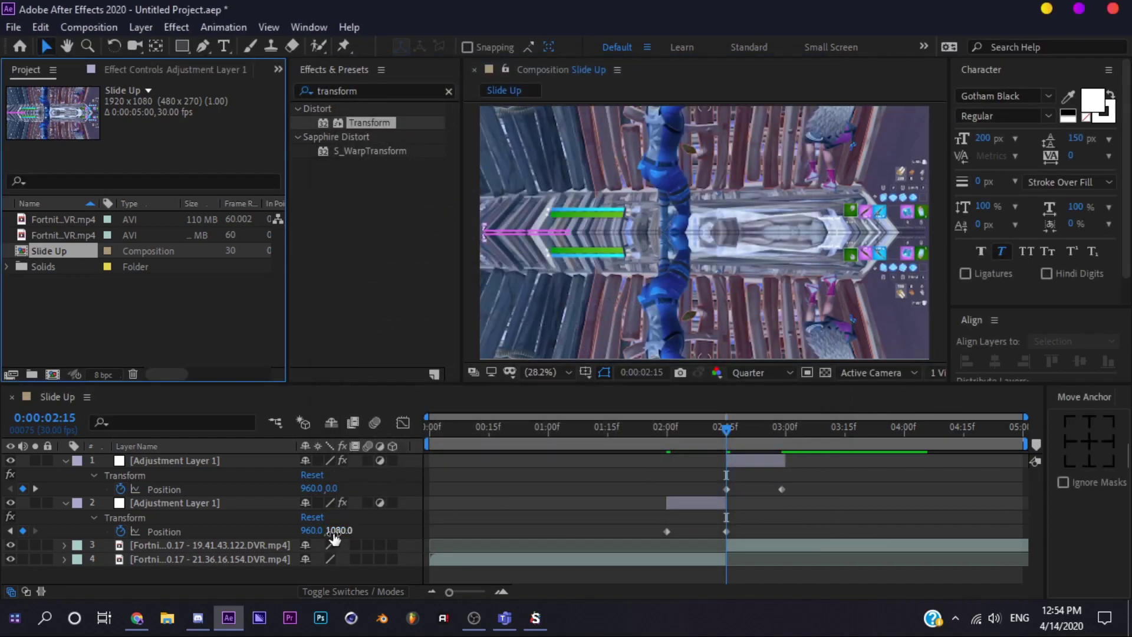
- Try layer 2's Position Y at 540, undo back to 1080, and edit layer 1's Y again
click(341, 530)
text(540)
key(Return)
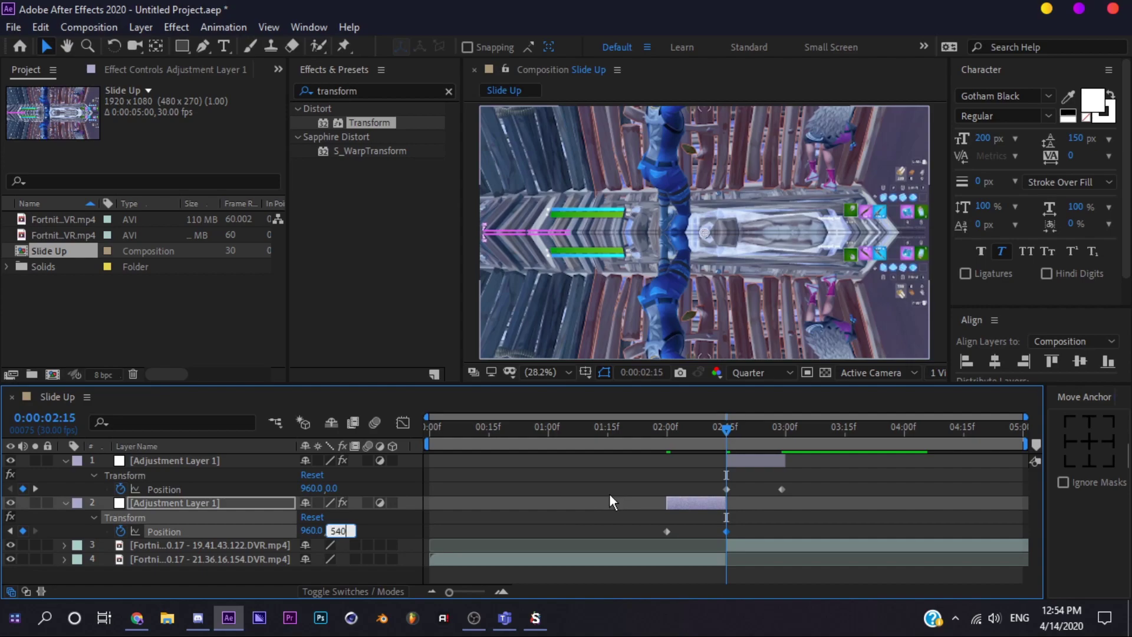
key(ctrl+z)
click(333, 488)
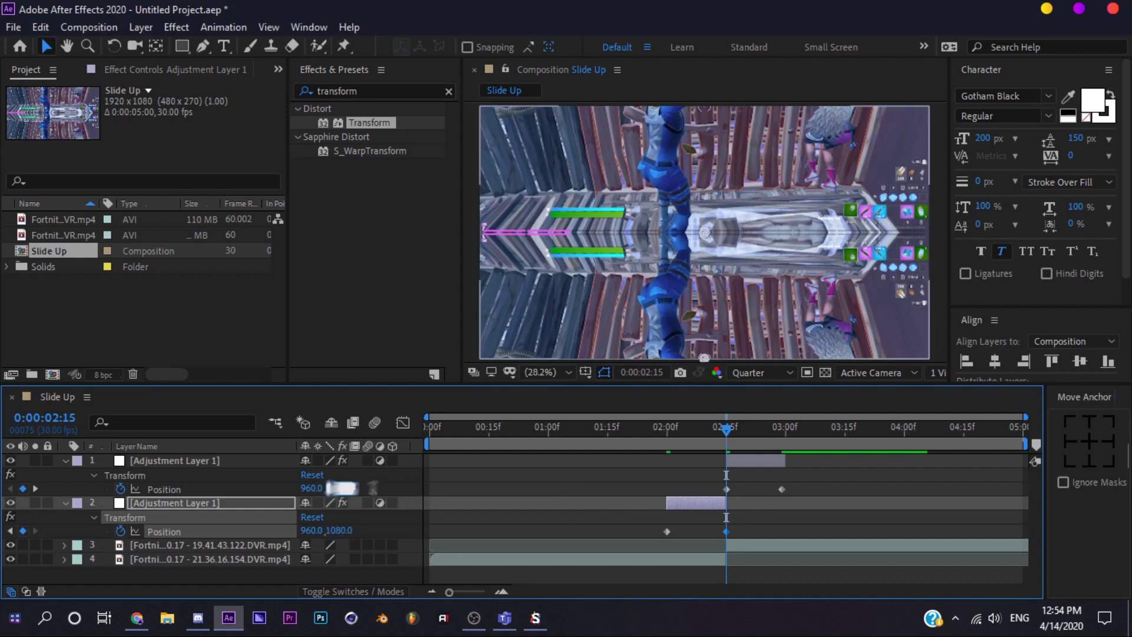
- Ease Adjustment Layer 2's Position keyframes into a sharp speed peak at 2:15
click(684, 570)
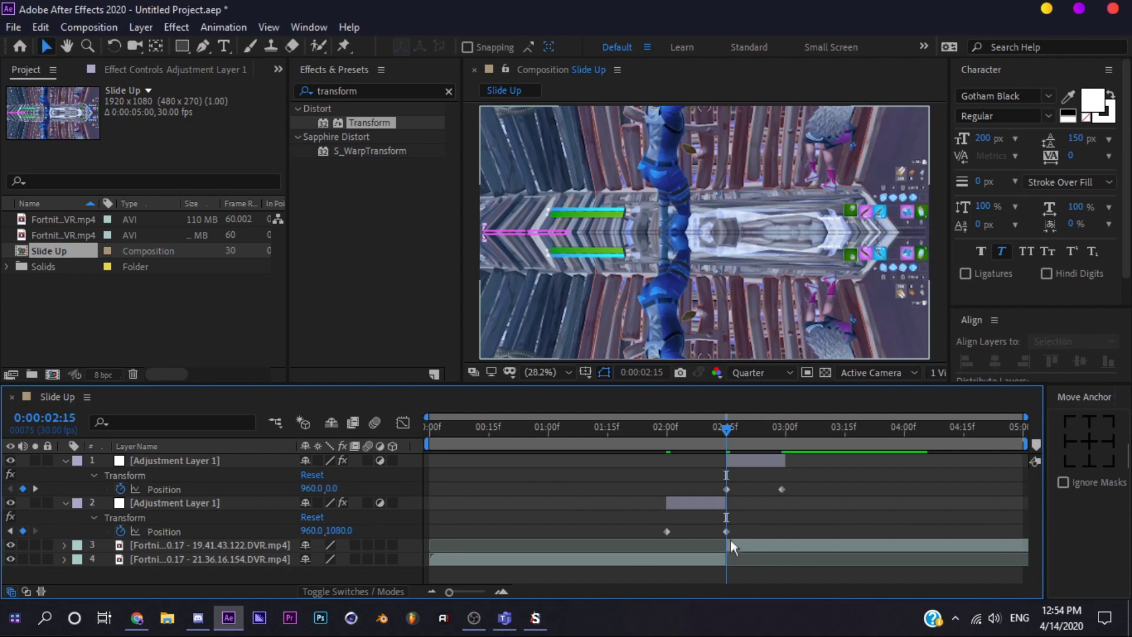
drag(749, 524, 659, 536)
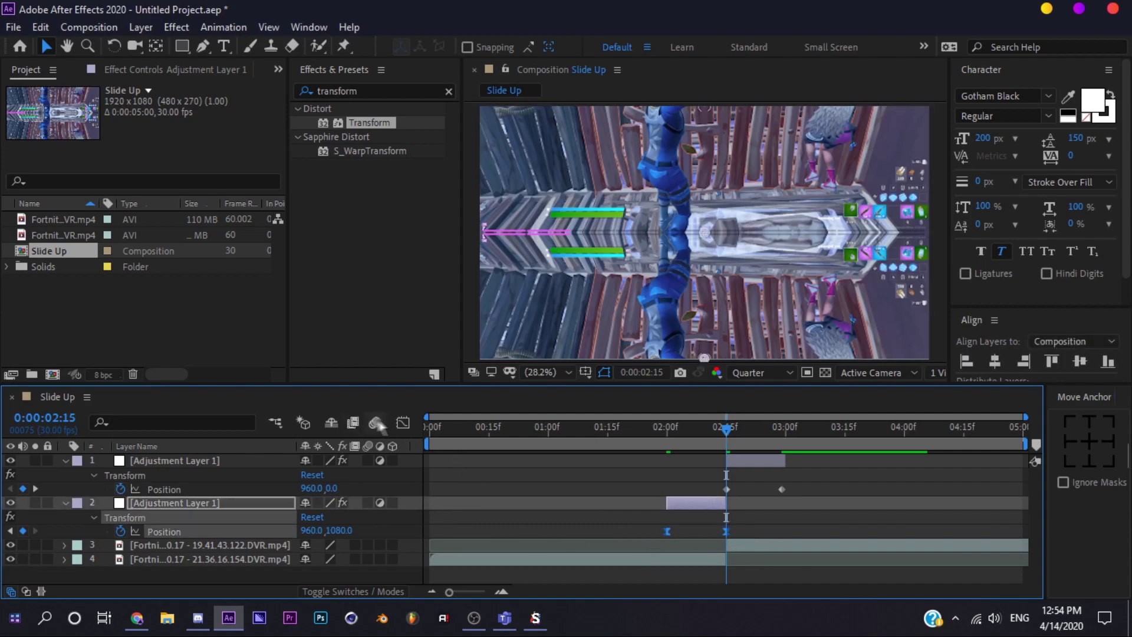
click(403, 422)
drag(748, 529, 725, 552)
click(403, 423)
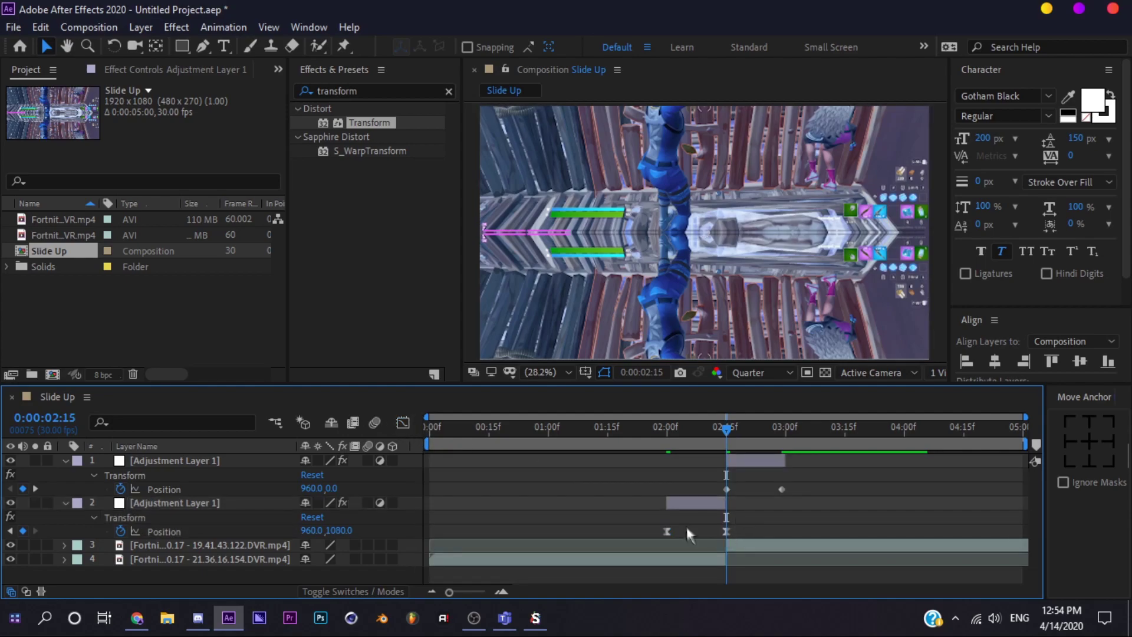
click(403, 422)
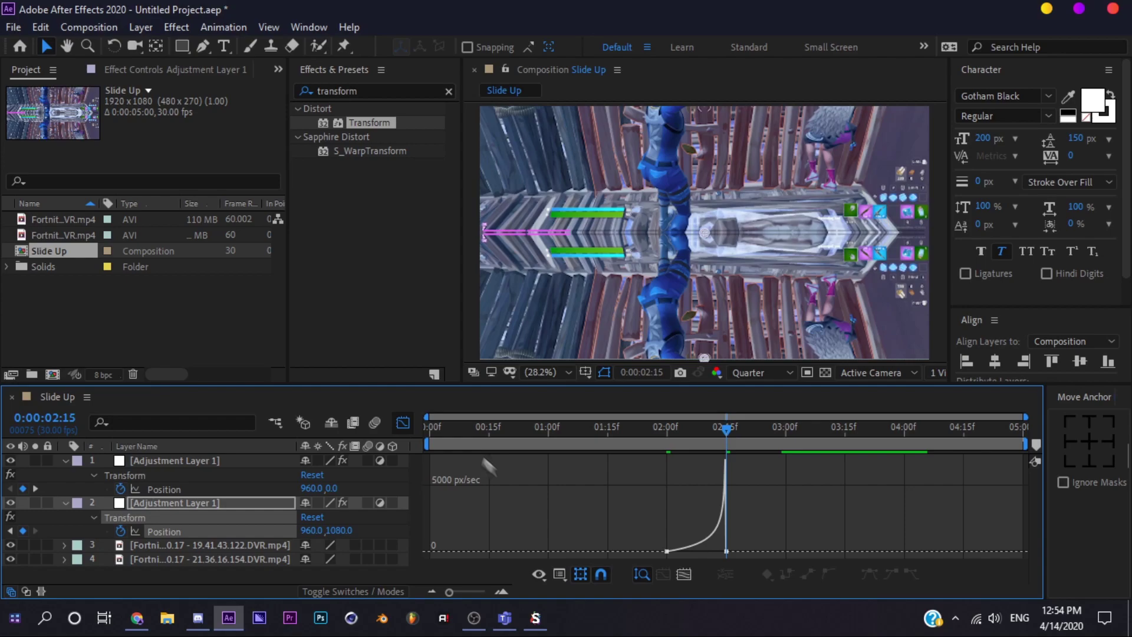
click(403, 423)
- Ease Adjustment Layer 1's Position keyframes to start fast and slow out
drag(808, 482, 698, 495)
click(403, 423)
drag(809, 519, 725, 552)
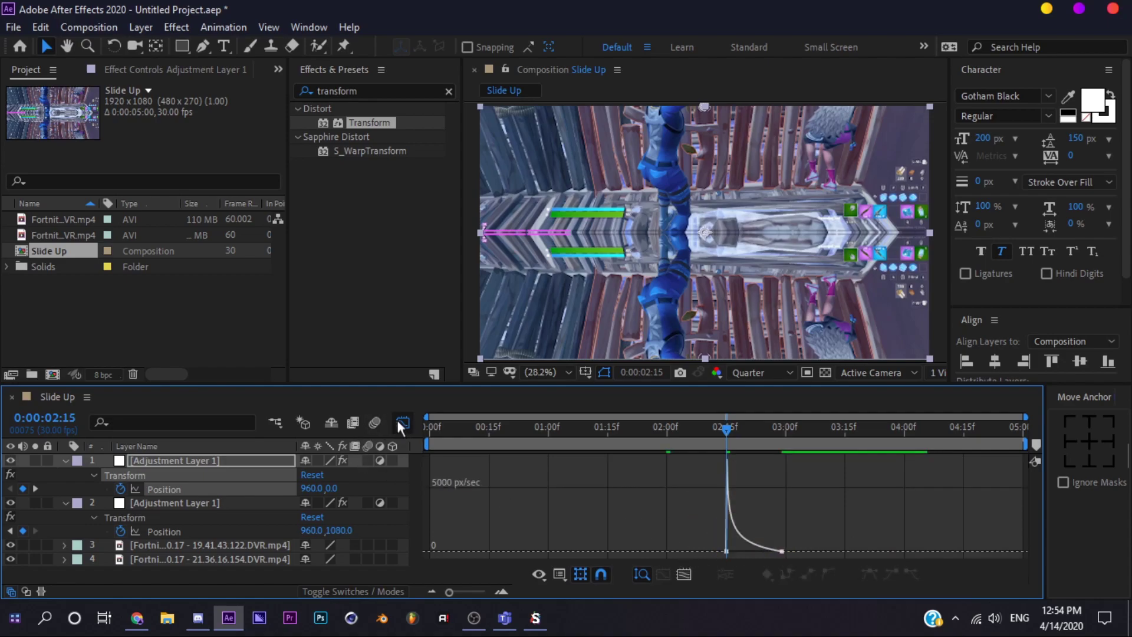
click(400, 423)
- Preview the slide-up transition from 1:23, stopping at 0:00:02:15
drag(692, 432, 649, 458)
key(space)
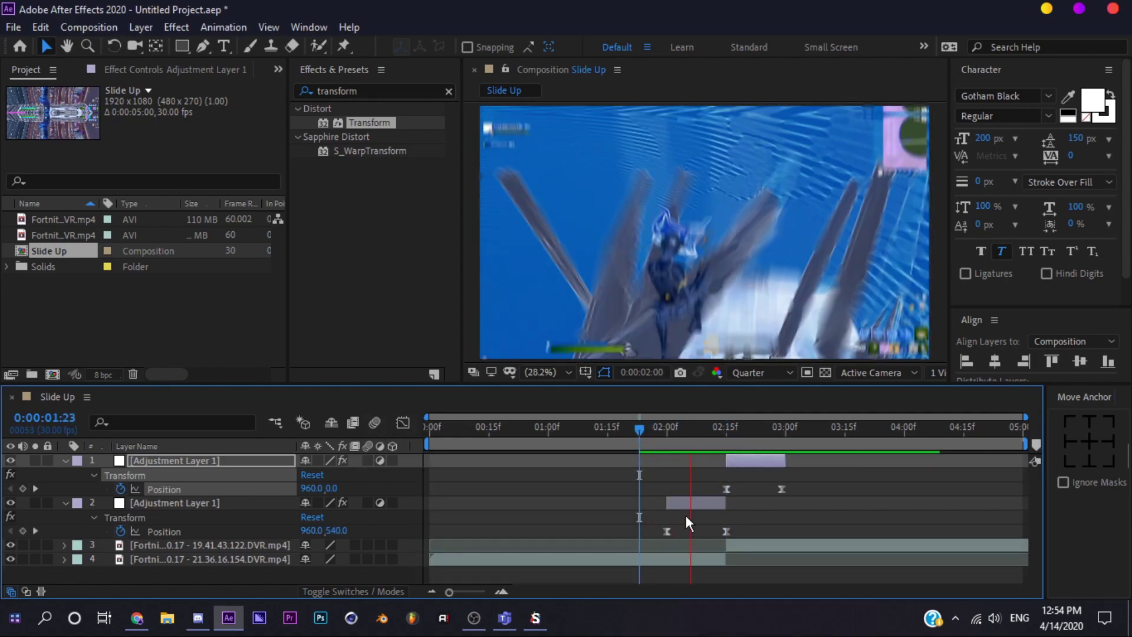
click(731, 433)
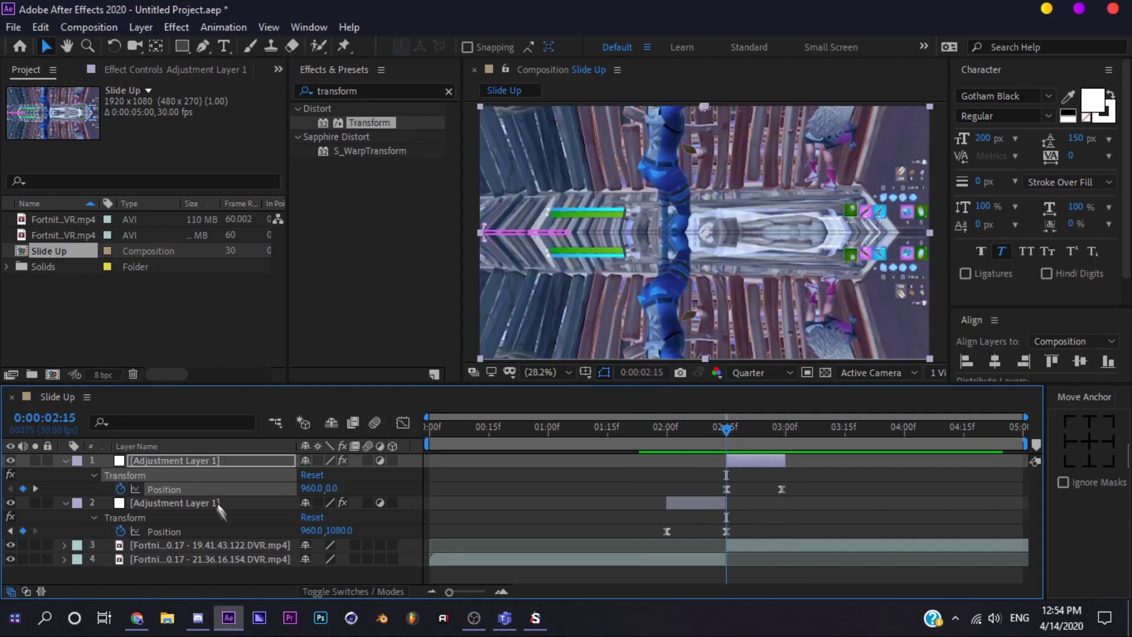
- Collapse both layers' Position properties and add a new adjustment layer to the composition
click(64, 502)
click(65, 460)
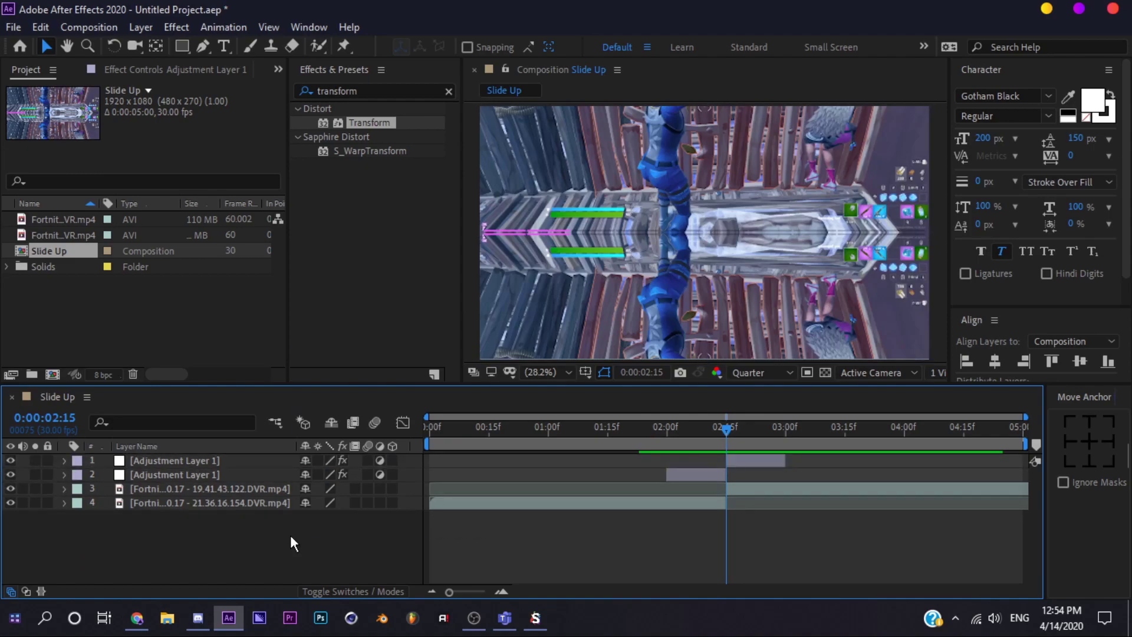
right_click(290, 535)
mouse_move(472, 353)
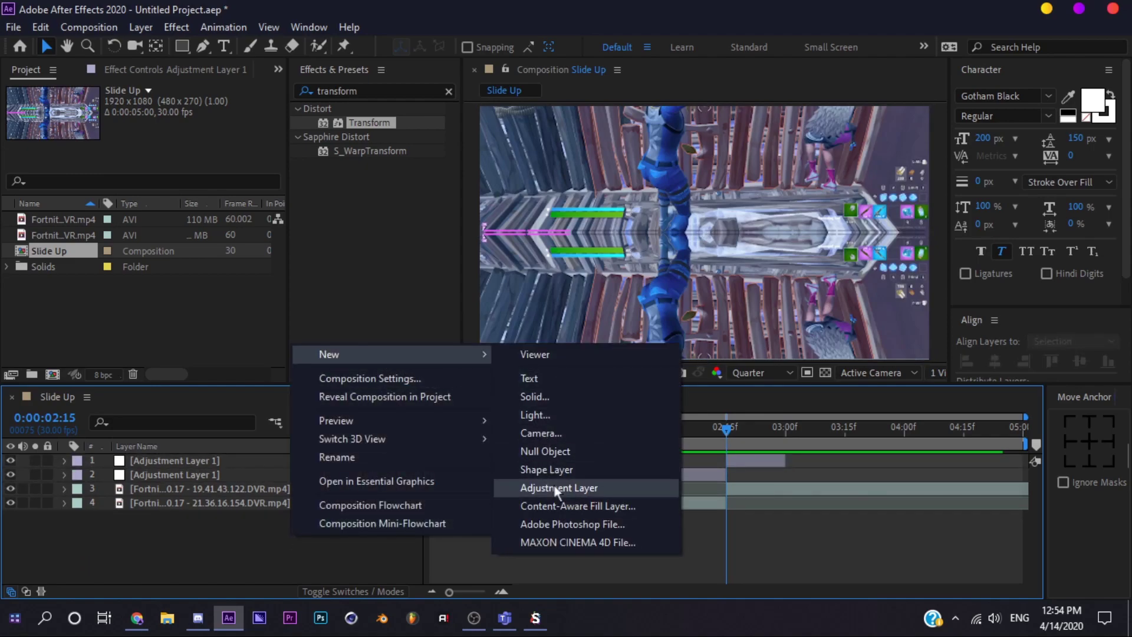
click(539, 486)
- Split the new adjustment layer at 2:00 and 3:00, deleting the pieces outside that range
key(ctrl+shift+d)
click(719, 435)
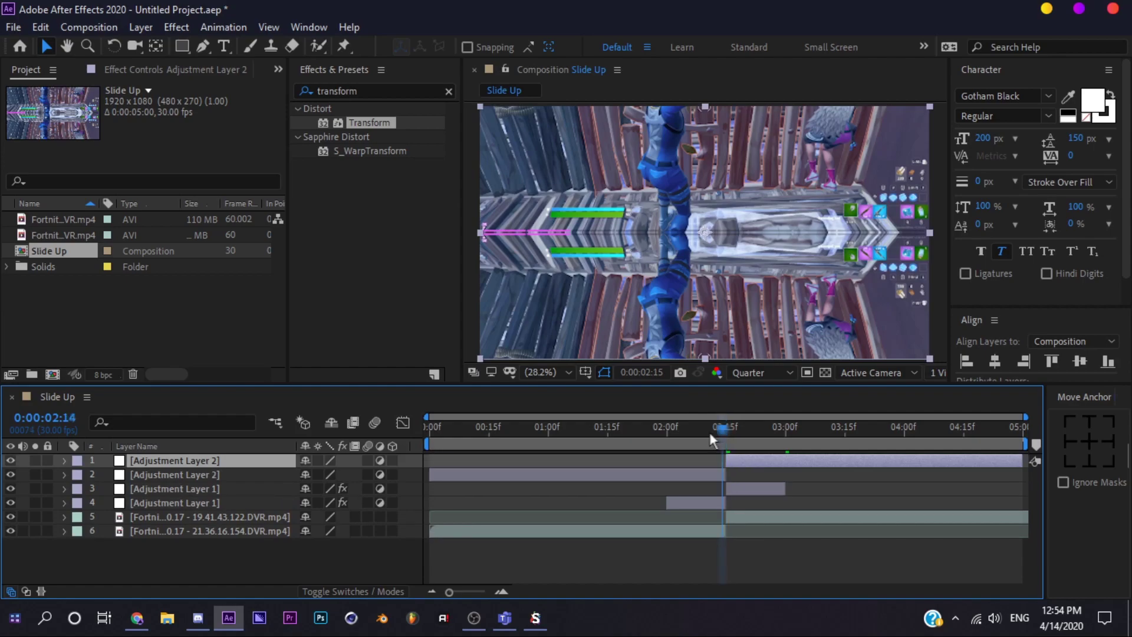
key(ctrl+z)
drag(717, 429, 660, 436)
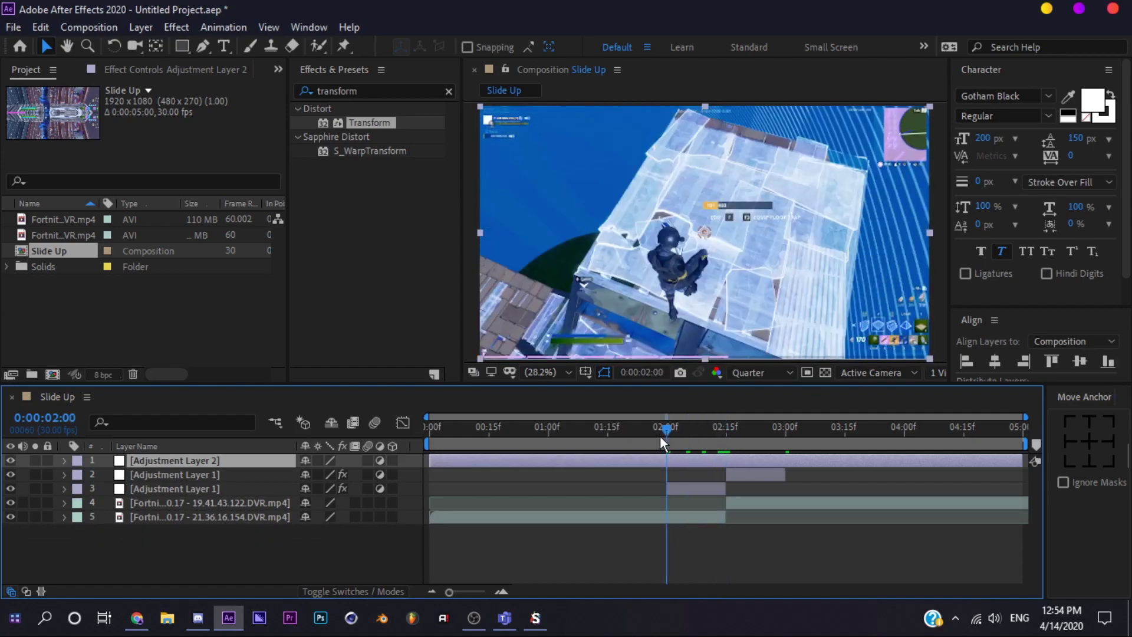
key(ctrl+shift+d)
drag(795, 423, 787, 432)
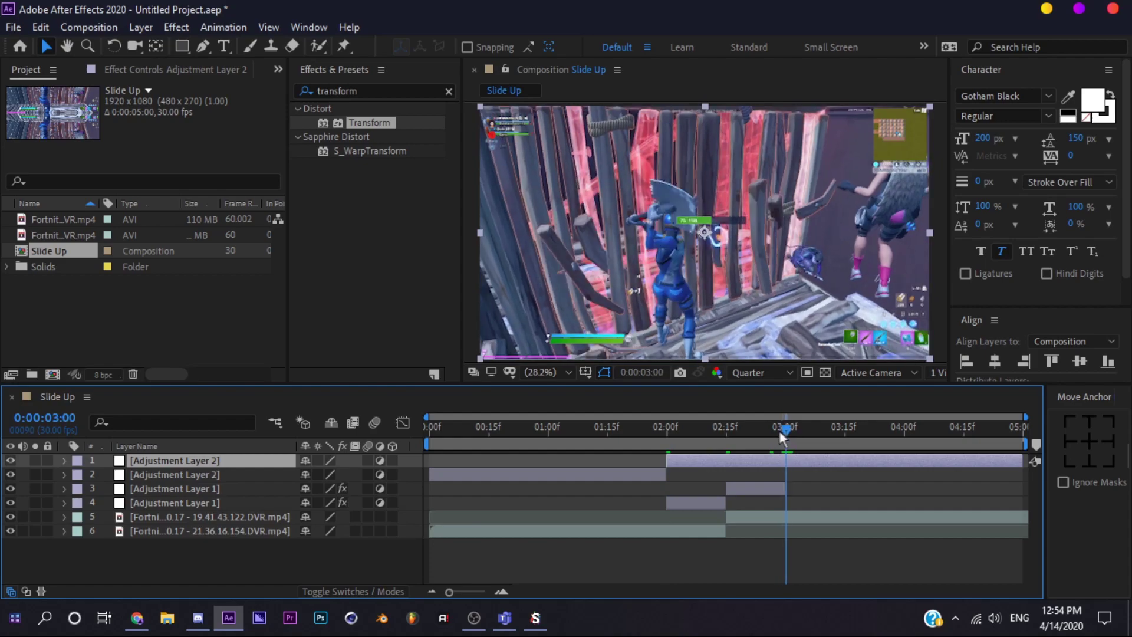
click(788, 430)
key(ctrl+shift+d)
key(Delete)
click(625, 474)
key(Delete)
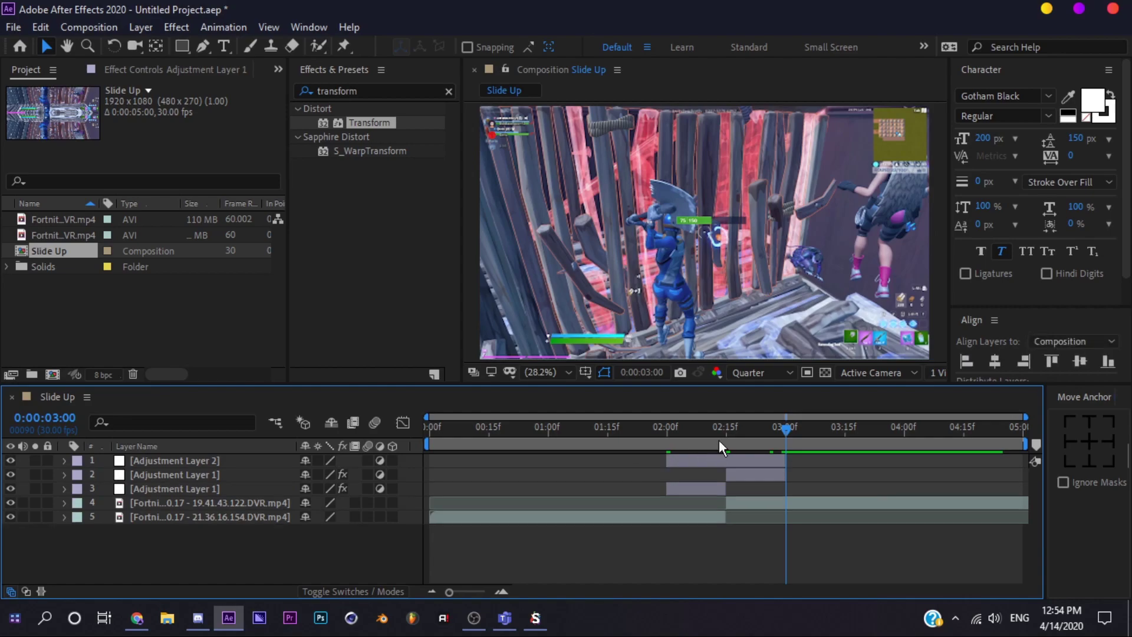
- Select the new Adjustment Layer 2 with the current time at 2:15
click(730, 437)
click(697, 488)
click(749, 462)
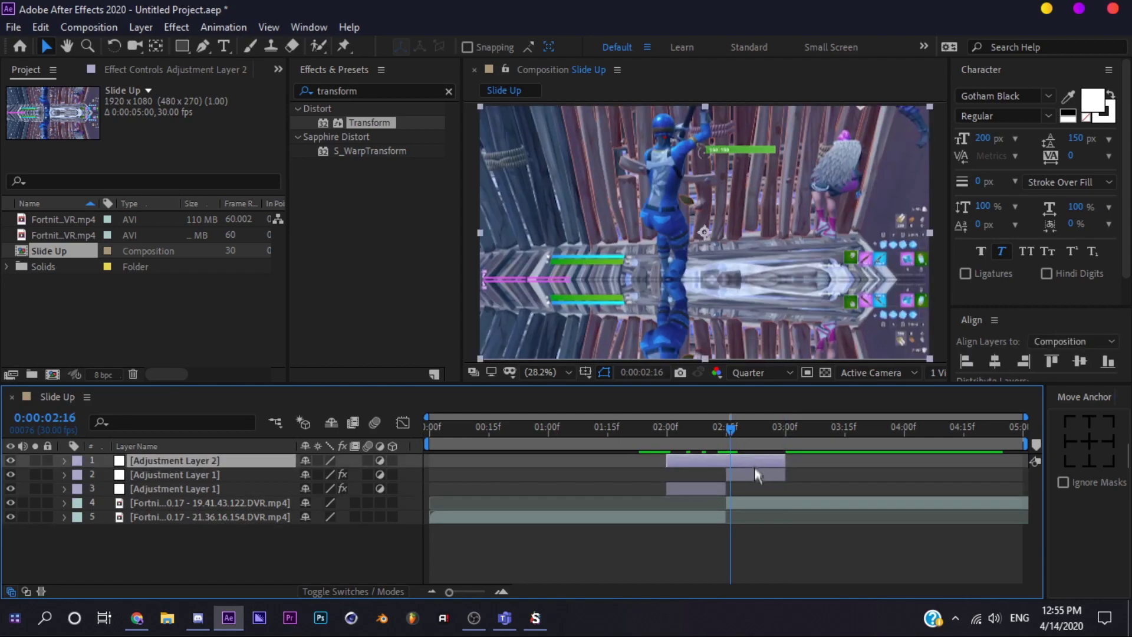
click(753, 473)
click(644, 564)
click(696, 460)
click(730, 430)
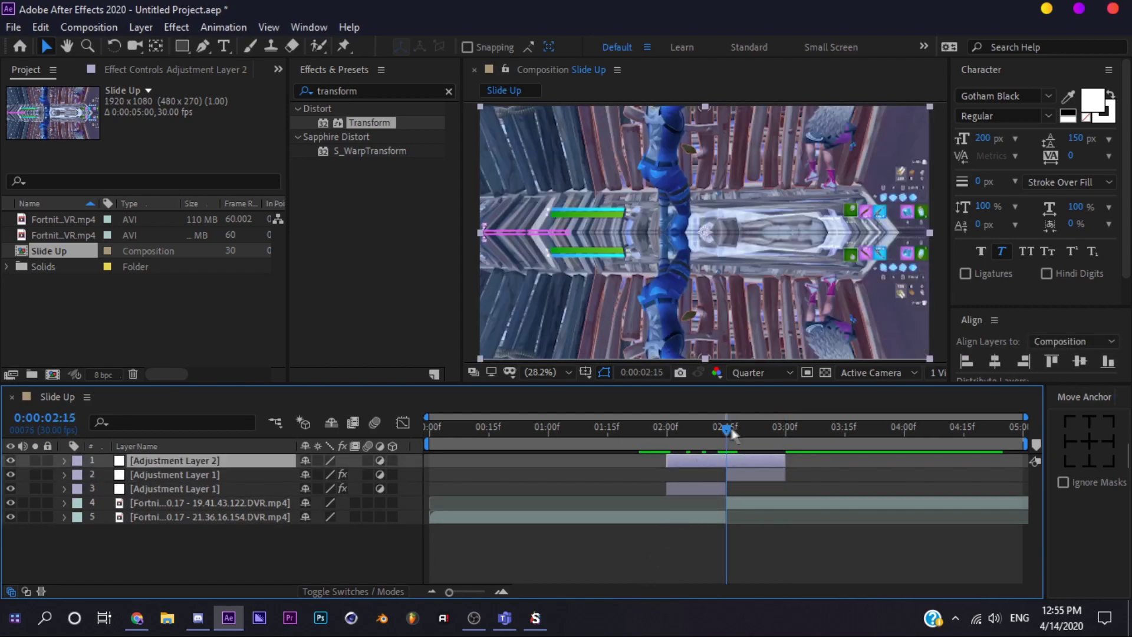
- Apply Directional Blur (searched as 'dire') to Adjustment Layer 2 and set Blur Length to 100
click(368, 86)
text(dire)
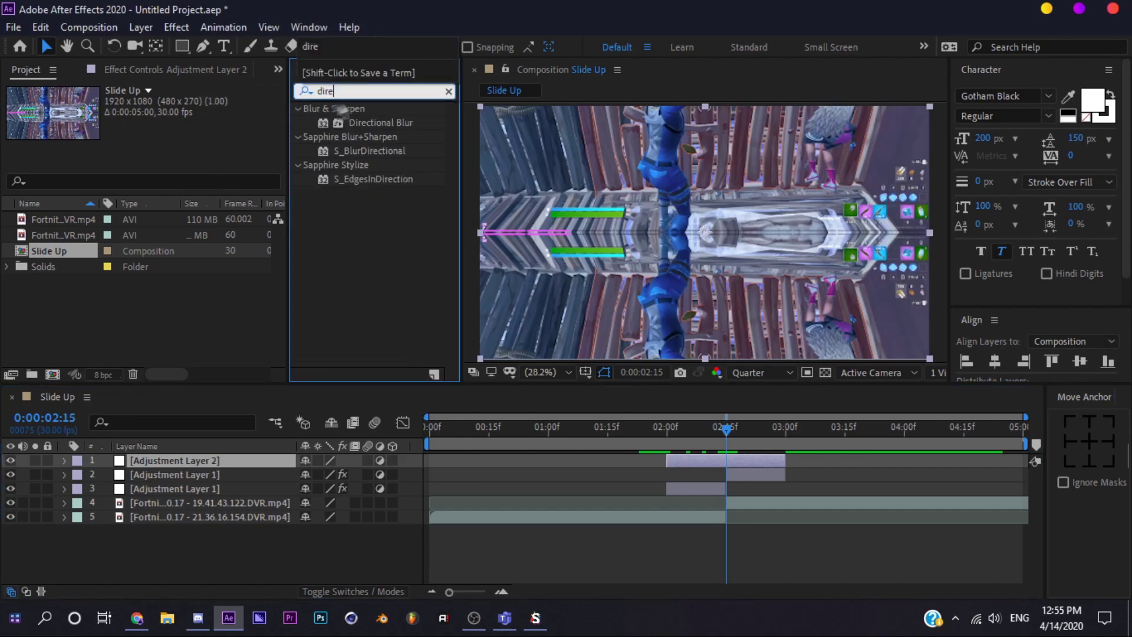
drag(380, 122, 220, 464)
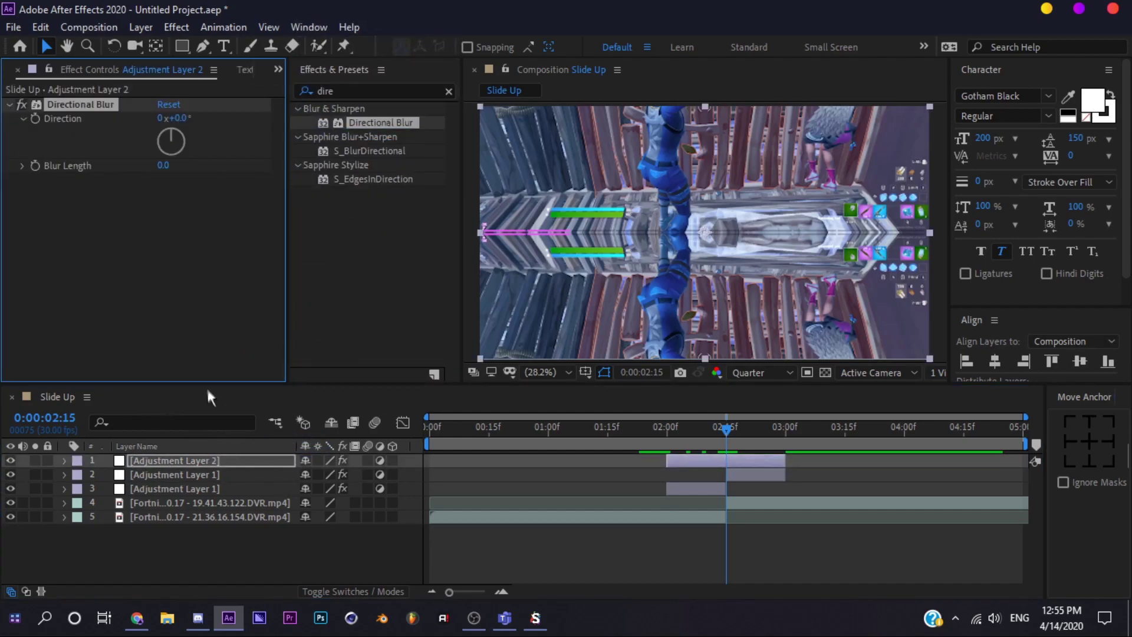
click(65, 461)
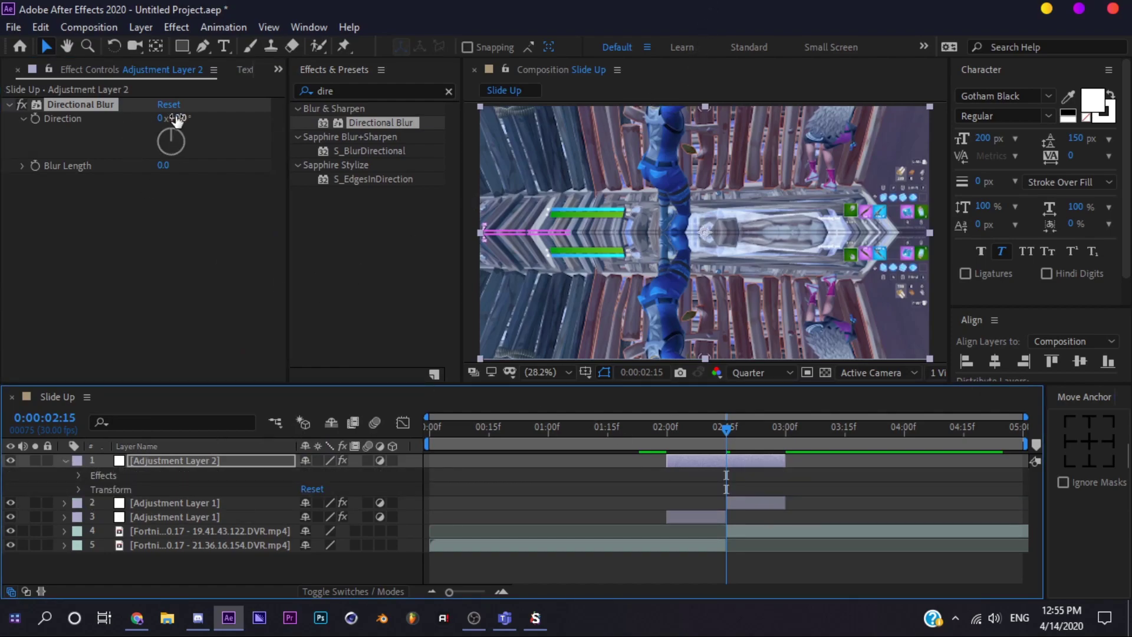
click(163, 166)
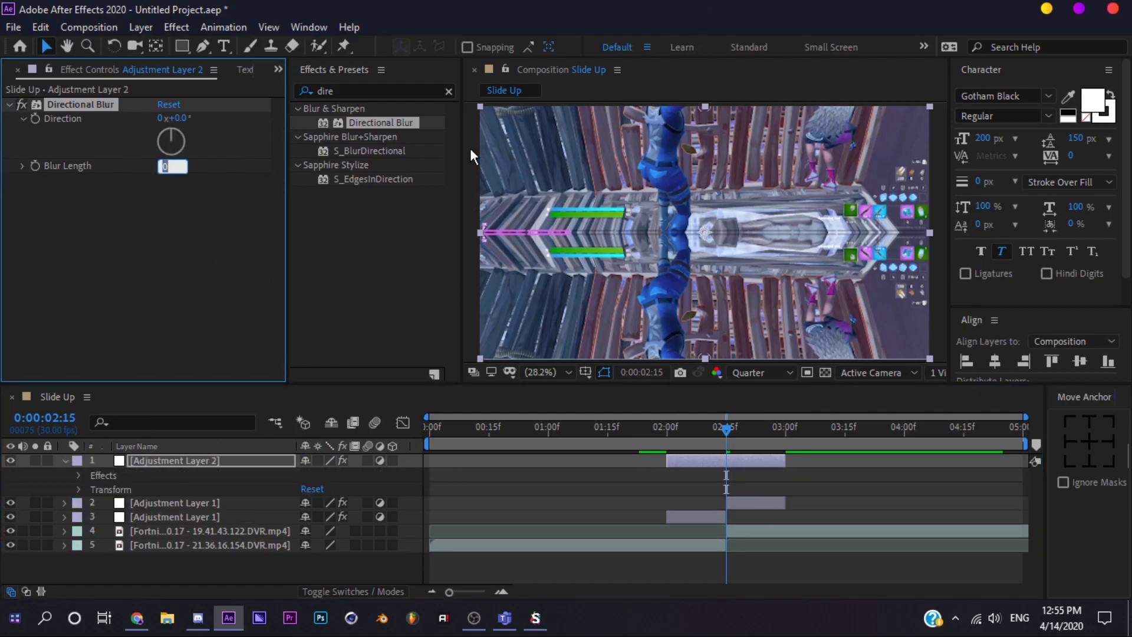
text(100)
key(Return)
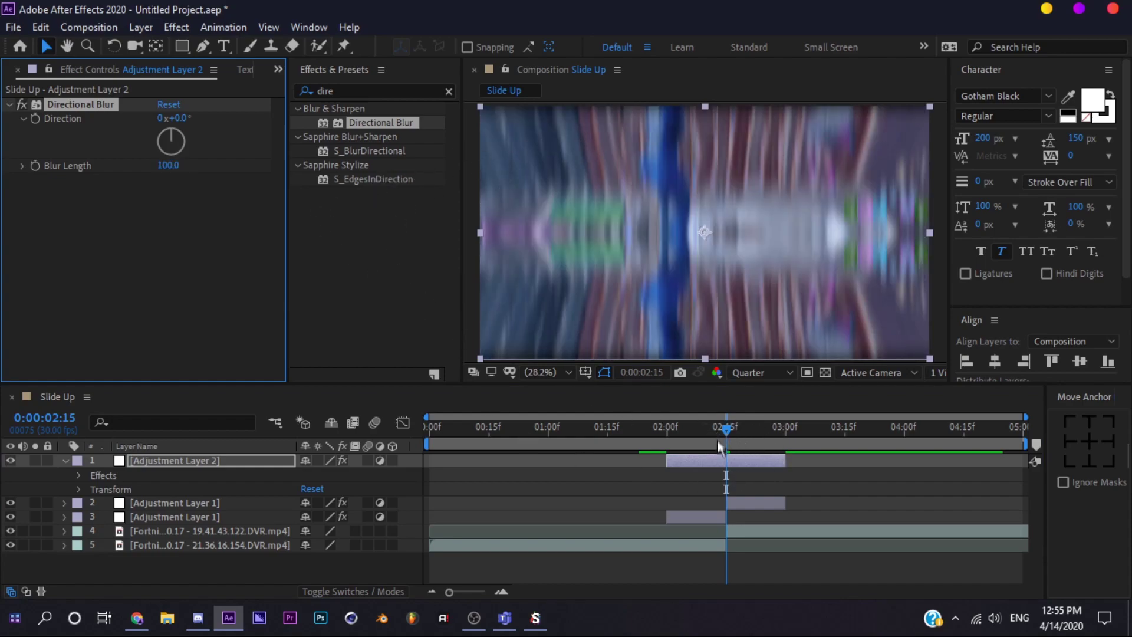
- Set a Blur Length keyframe of 100 at 2:15 on the Directional Blur effect
click(89, 482)
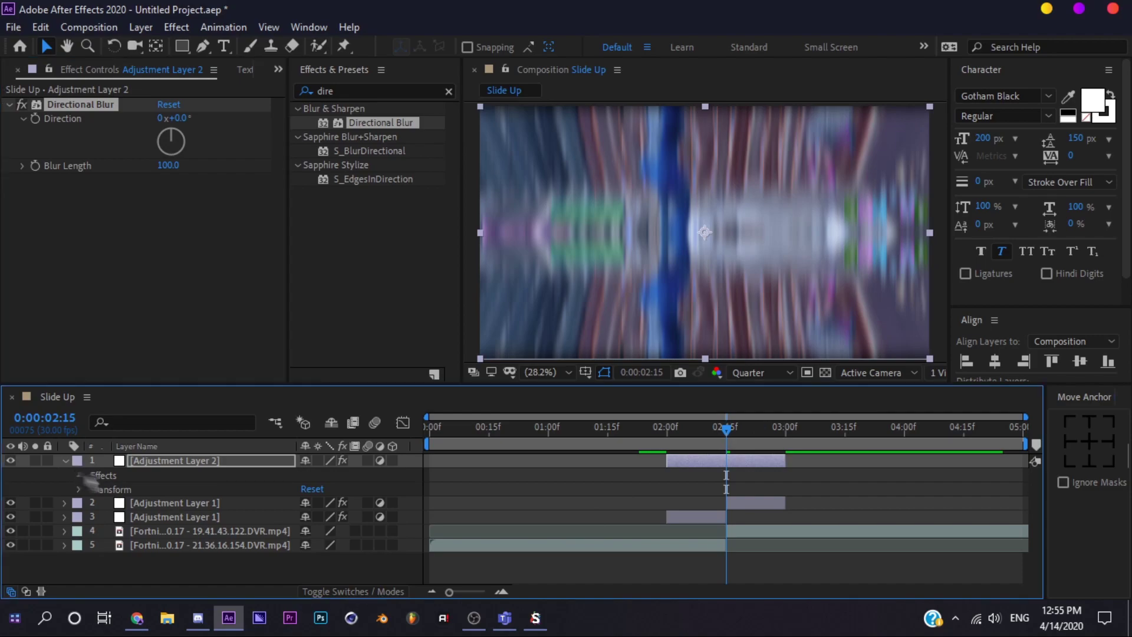
click(81, 476)
click(94, 489)
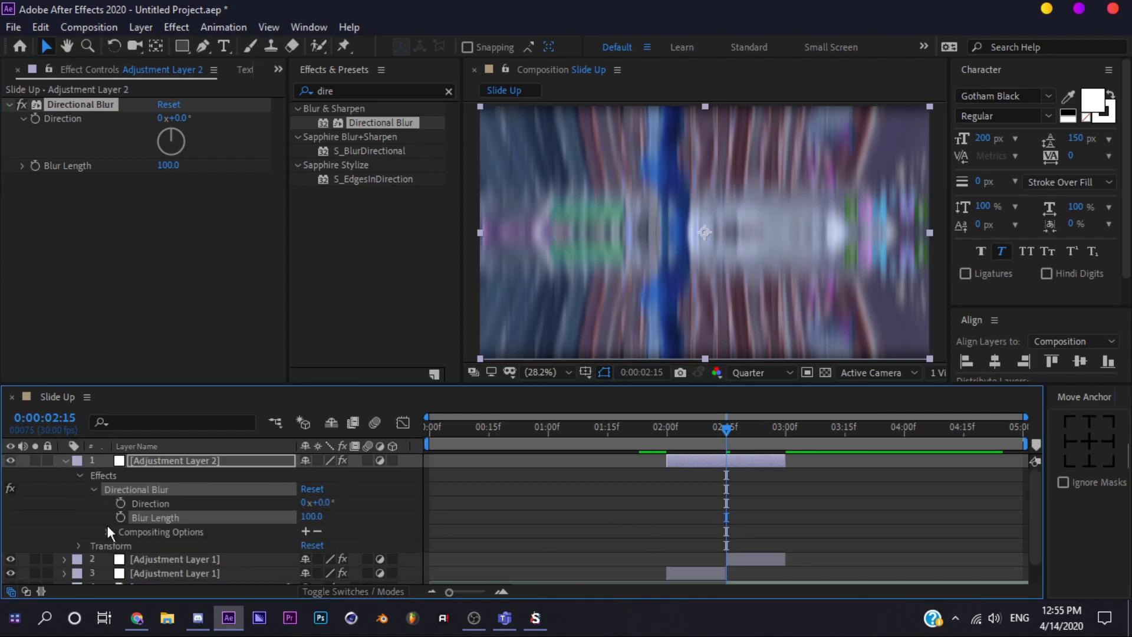
click(109, 503)
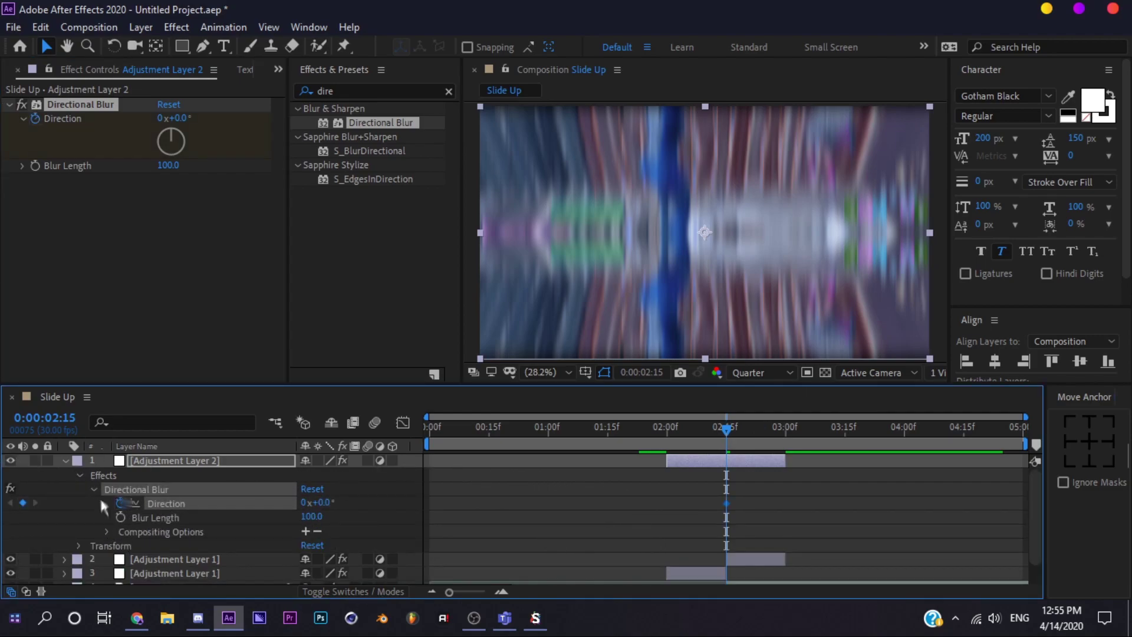
click(121, 517)
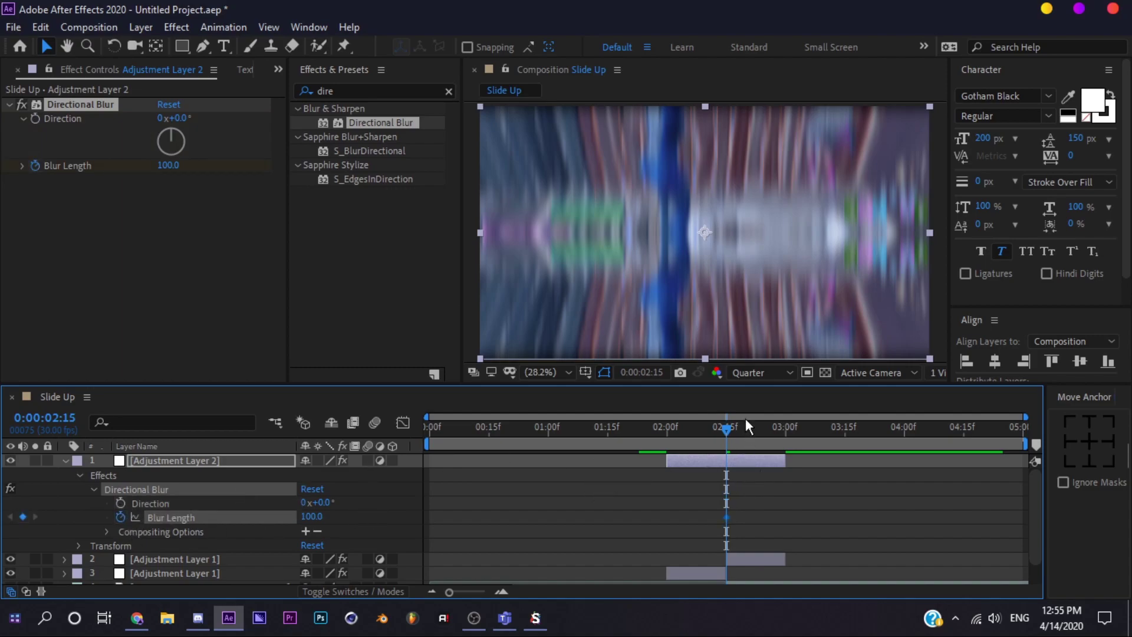
click(224, 461)
key(u)
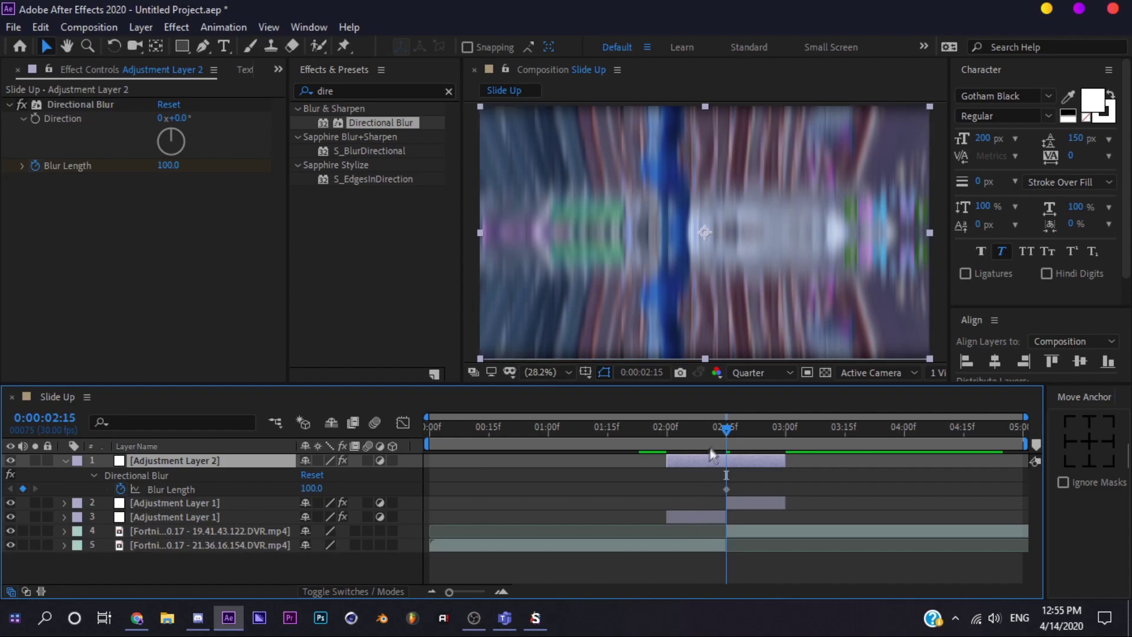
- Add Blur Length keyframes at 2:00 and 2:29, with 0 at 2:29
key(i)
click(22, 488)
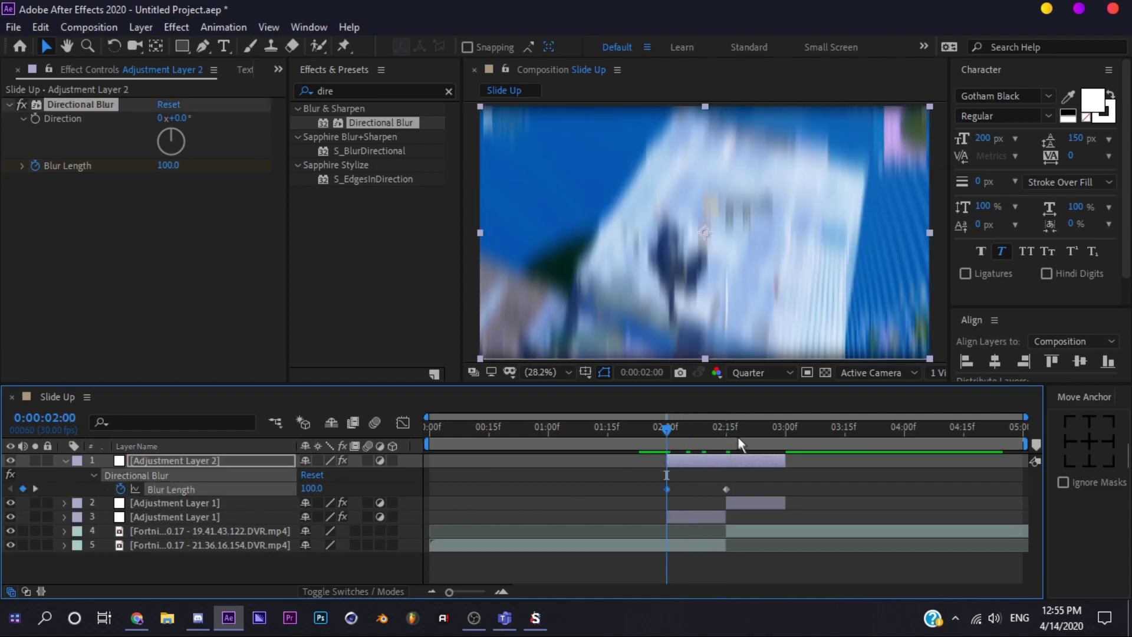
drag(738, 436, 781, 437)
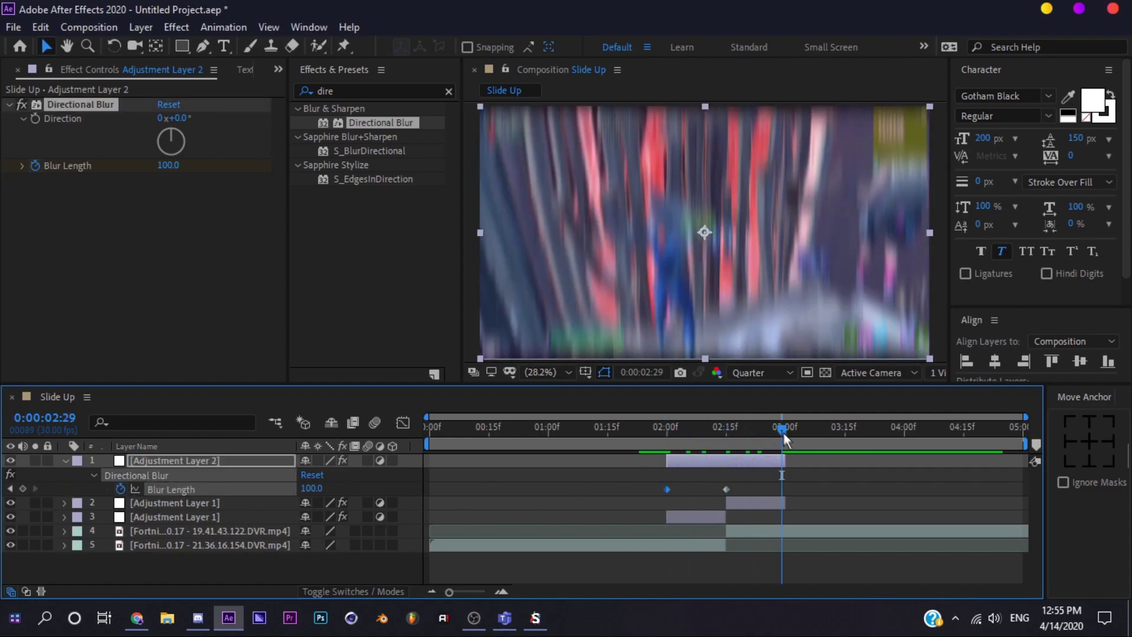
click(22, 488)
click(310, 489)
text(0)
key(Return)
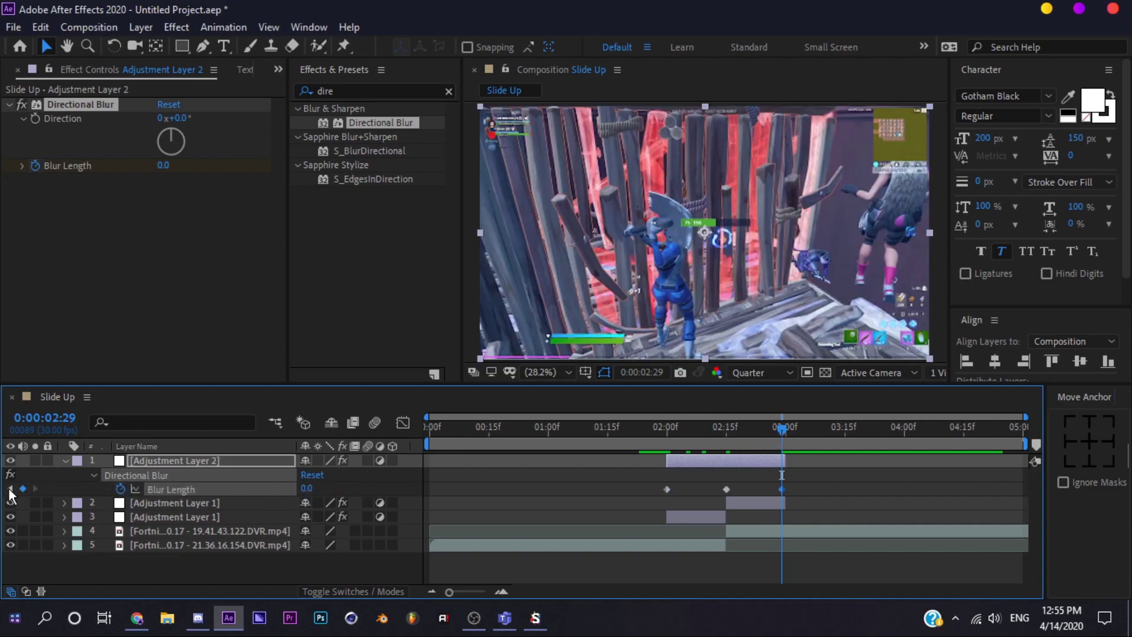
- Set Blur Length to 0 at 2:00 and Easy Ease all three keyframes
double_click(10, 488)
click(312, 488)
text(0)
key(Return)
drag(802, 488, 631, 493)
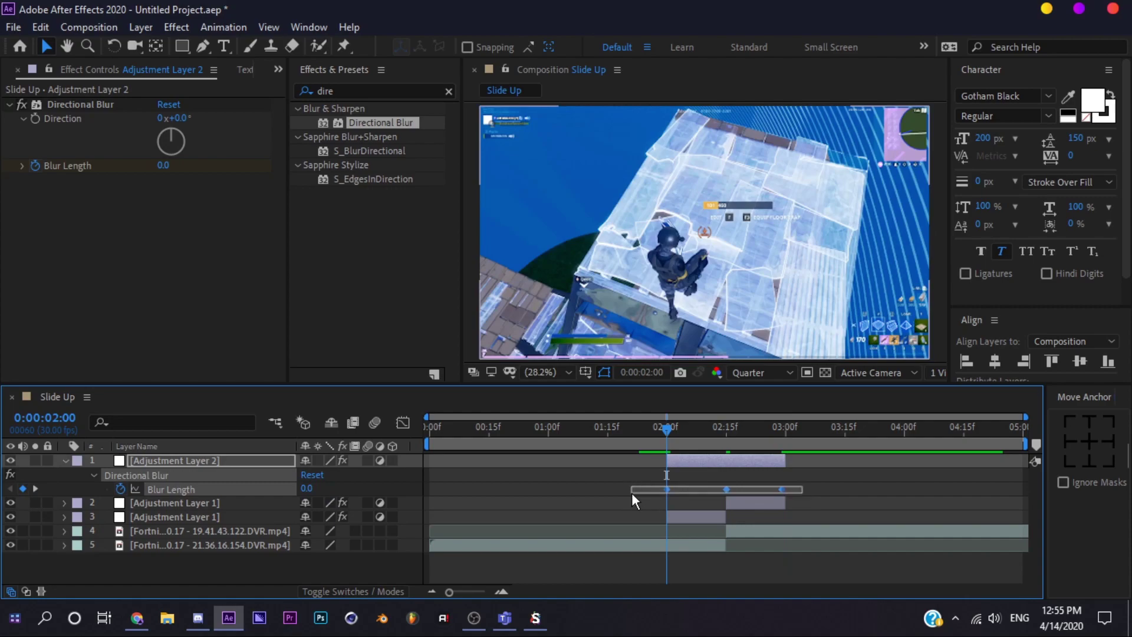
key(F9)
- Steepen the Blur Length speed curve at 2:15 and widen the 2:00 keyframe's easing influence
click(403, 422)
drag(802, 493, 756, 506)
click(667, 479)
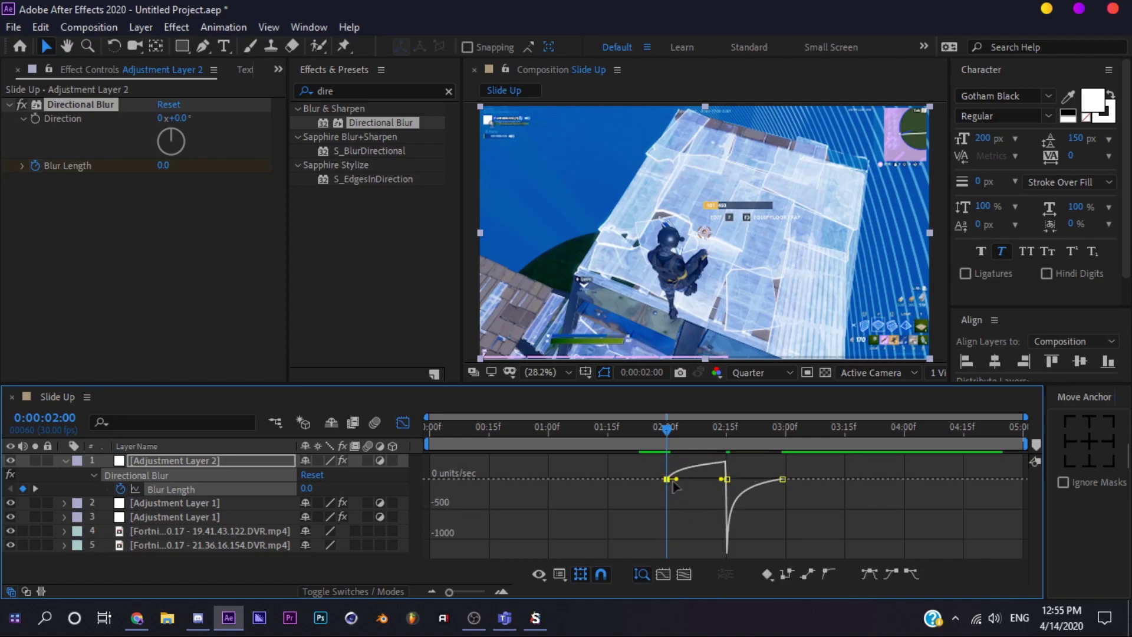
drag(680, 482, 695, 480)
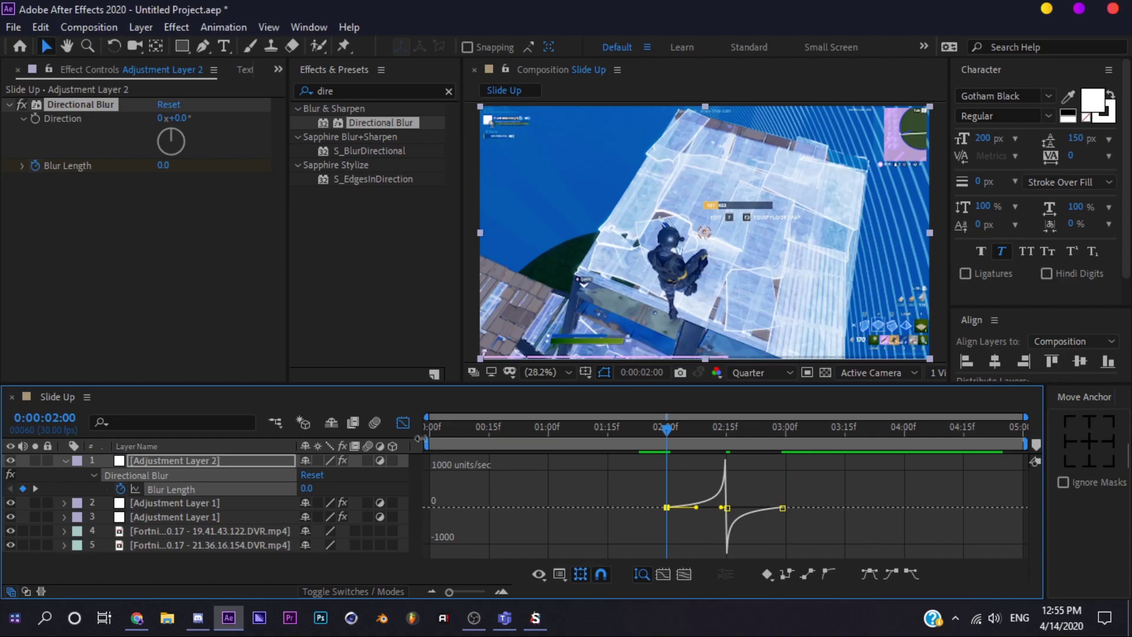
key(shift+F3)
- Play the blurred transition from 1:26 and check the peak blur at 2:15
click(651, 429)
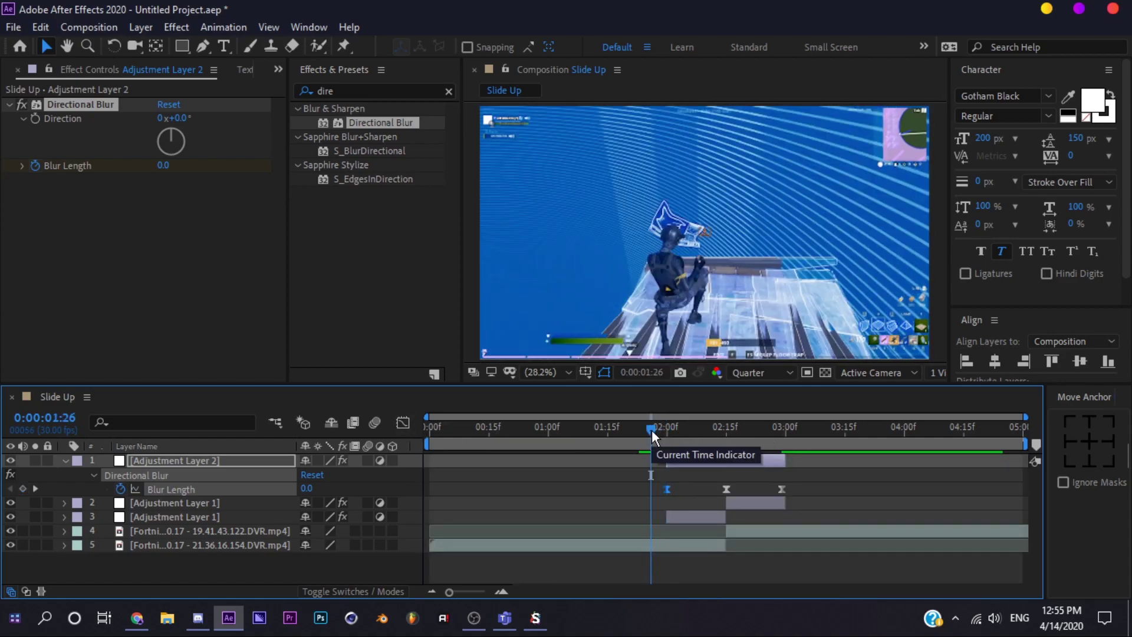
key(space)
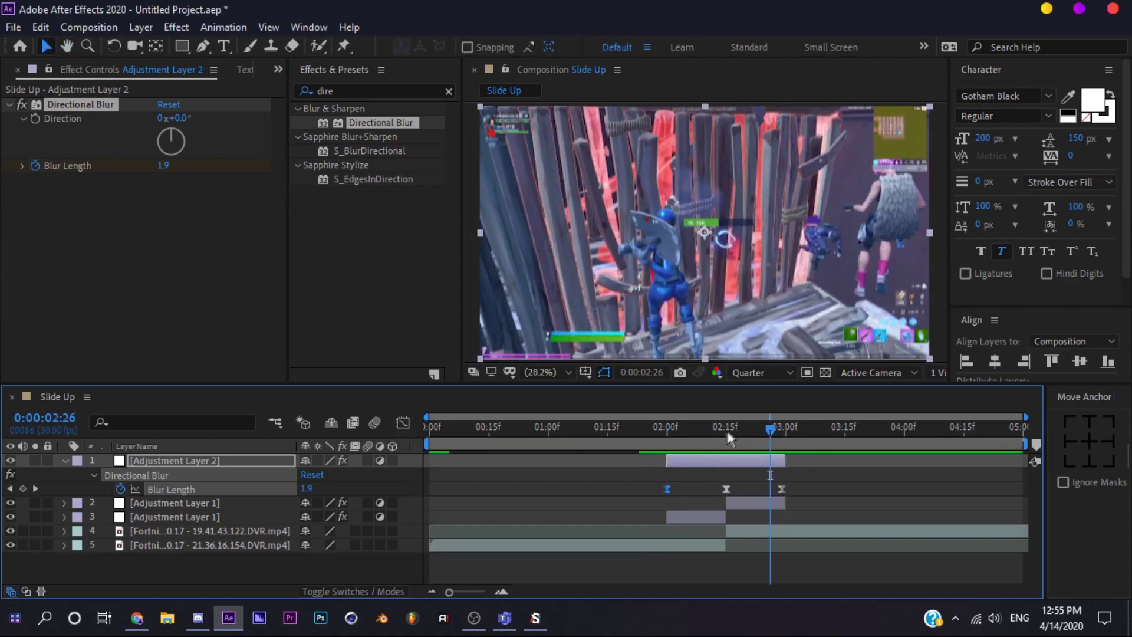
drag(713, 431, 650, 419)
- Replay the blurred transition from 1:26 and scrub back before it
key(space)
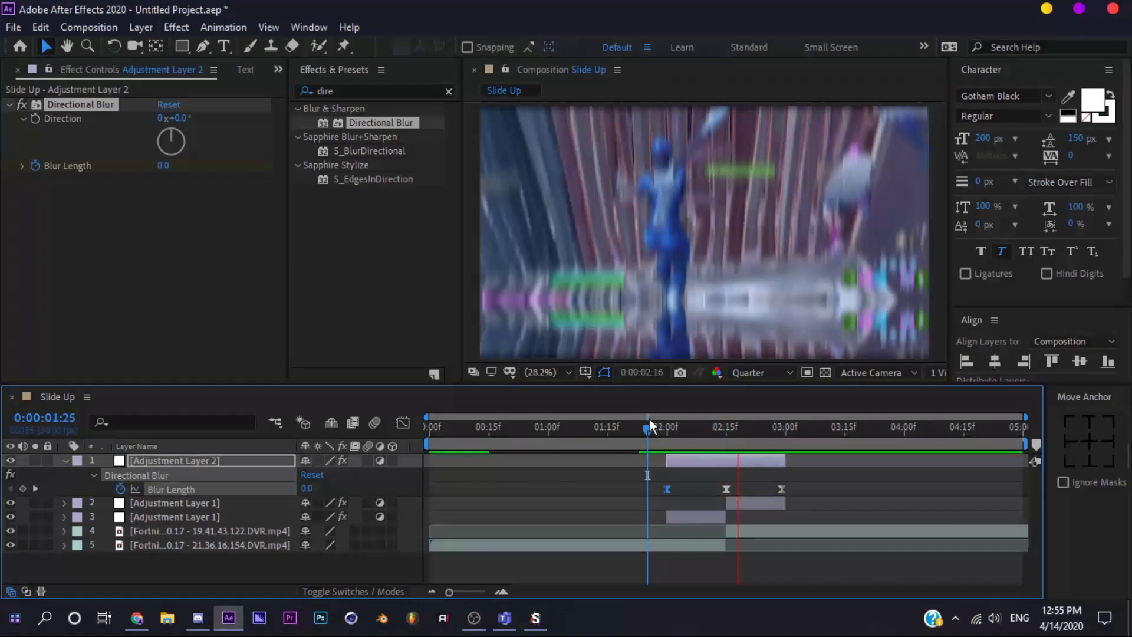
key(space)
click(653, 425)
key(space)
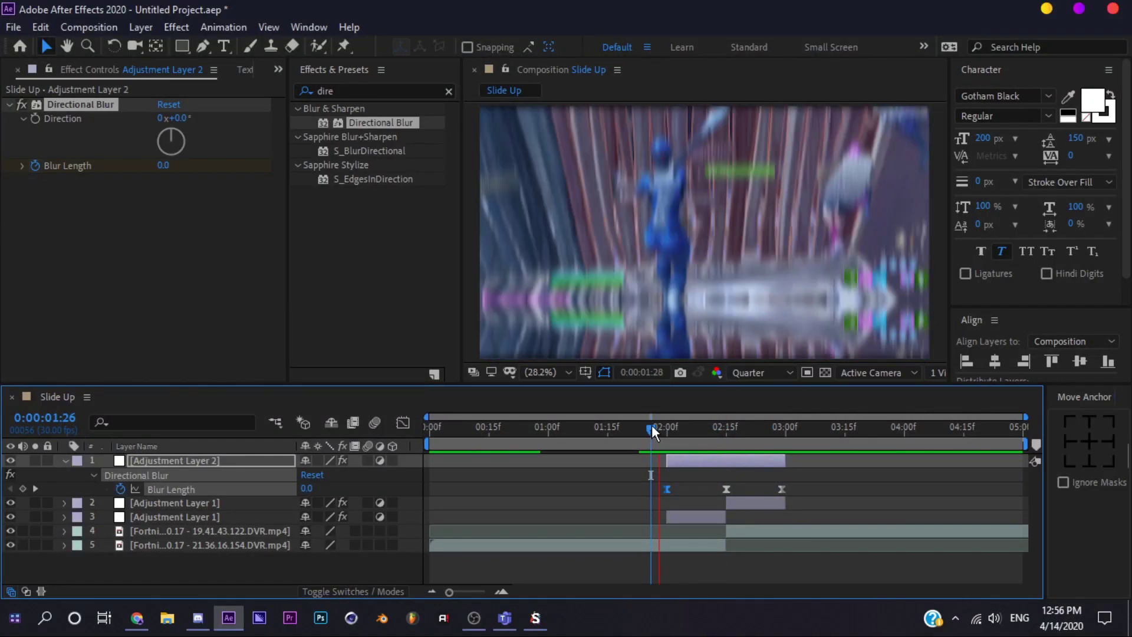
key(space)
click(686, 431)
drag(687, 435, 536, 419)
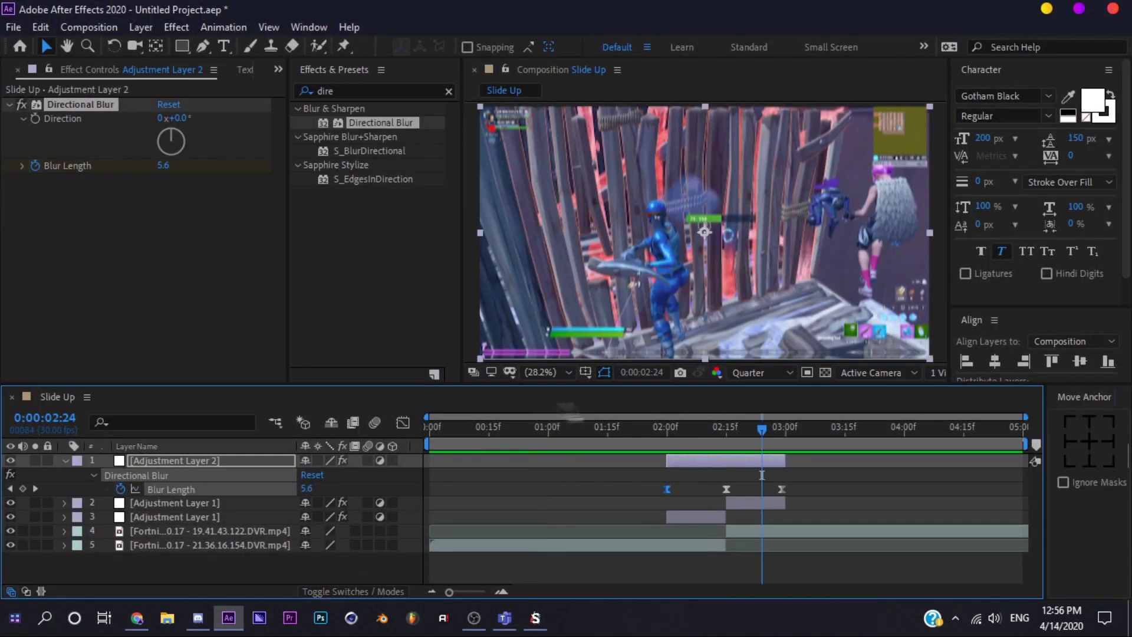
- Collapse the blur properties and preview from 1:29, landing on the 2:15 peak frame
click(65, 461)
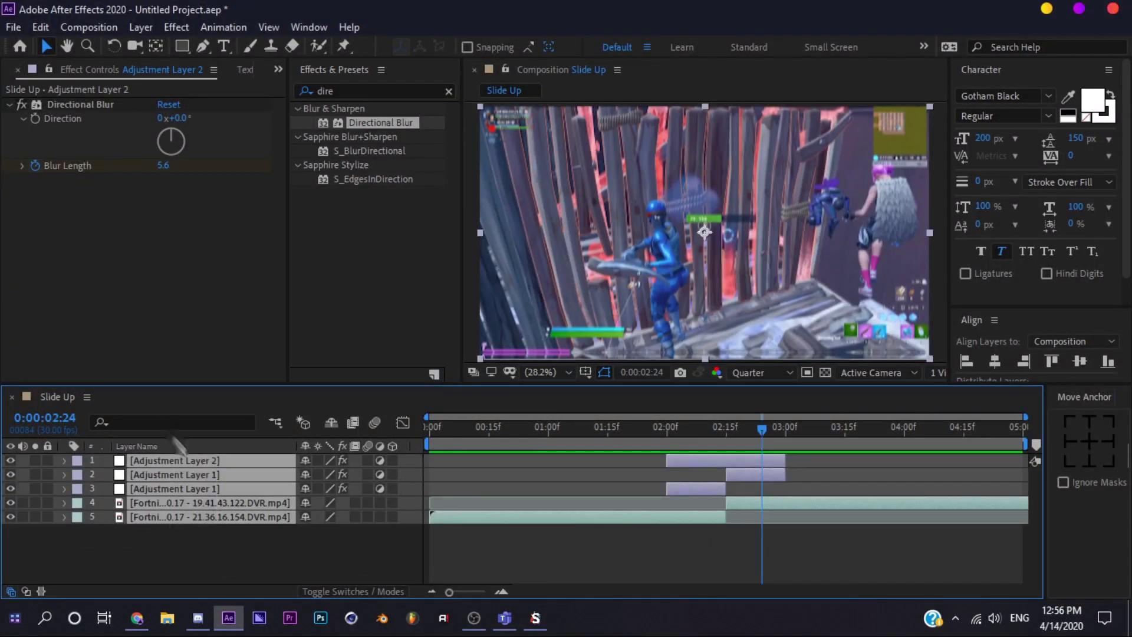
click(241, 540)
drag(698, 434, 669, 428)
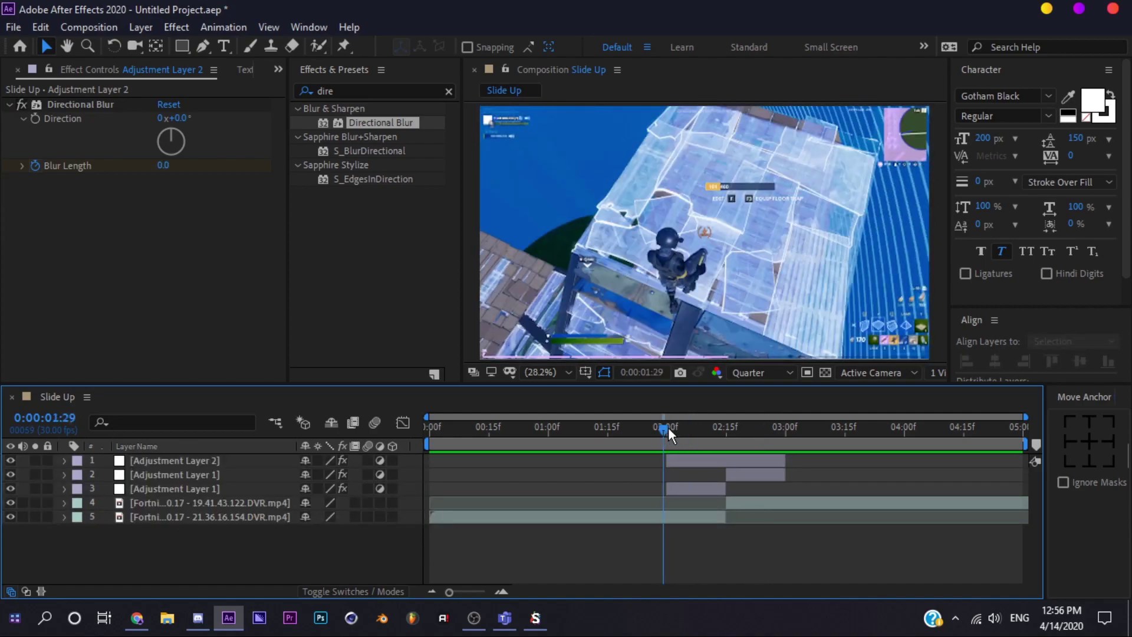
key(space)
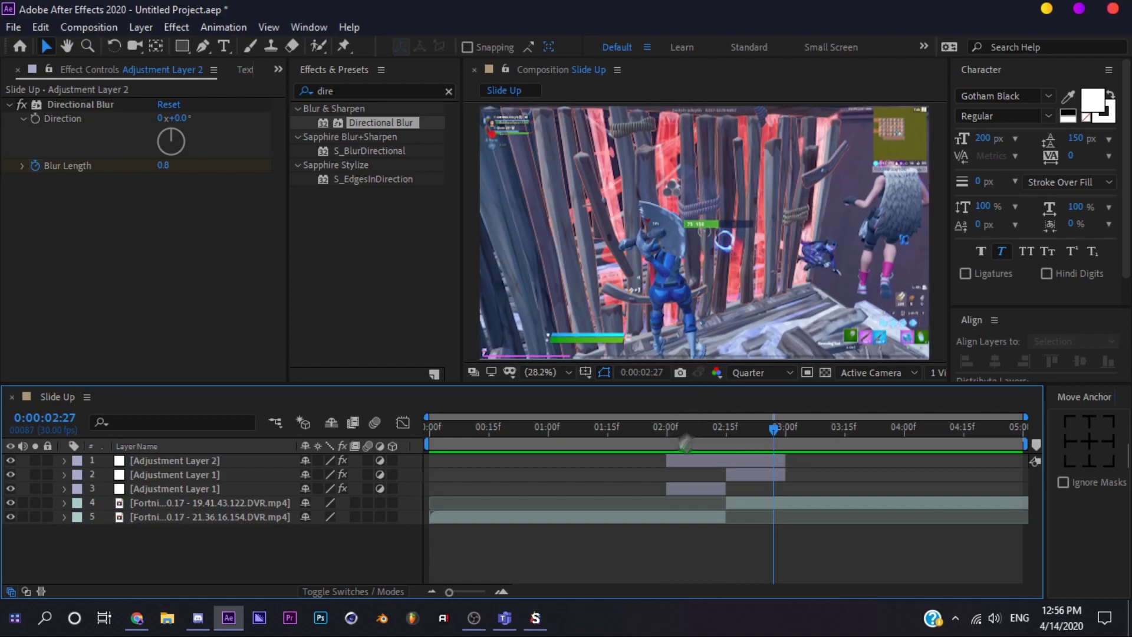
drag(674, 430, 655, 422)
key(space)
key(space)
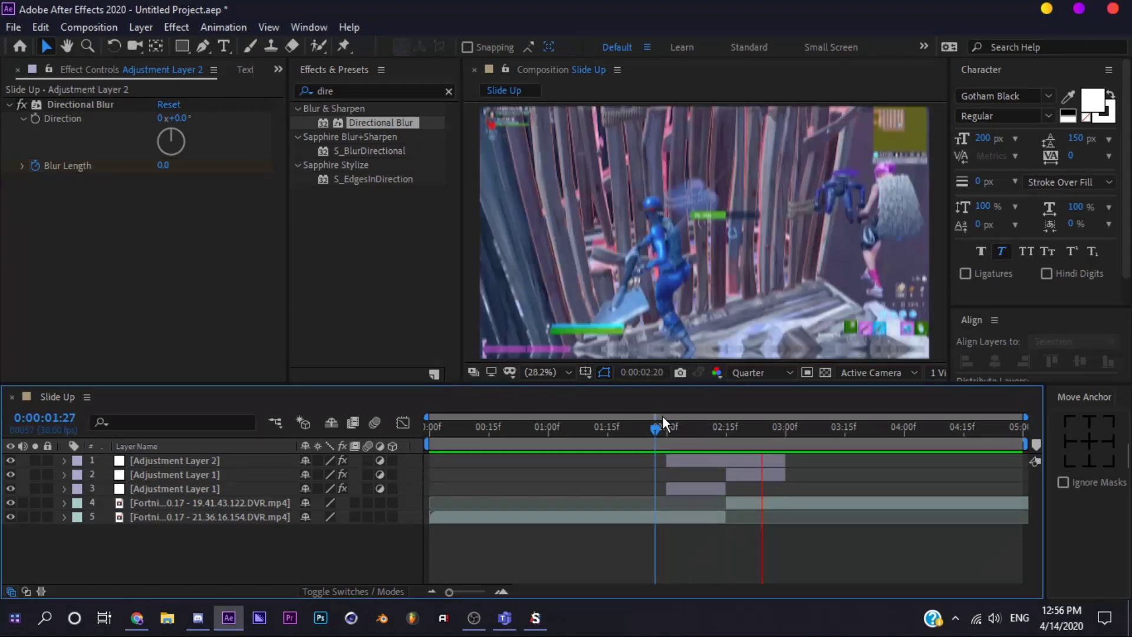
click(731, 429)
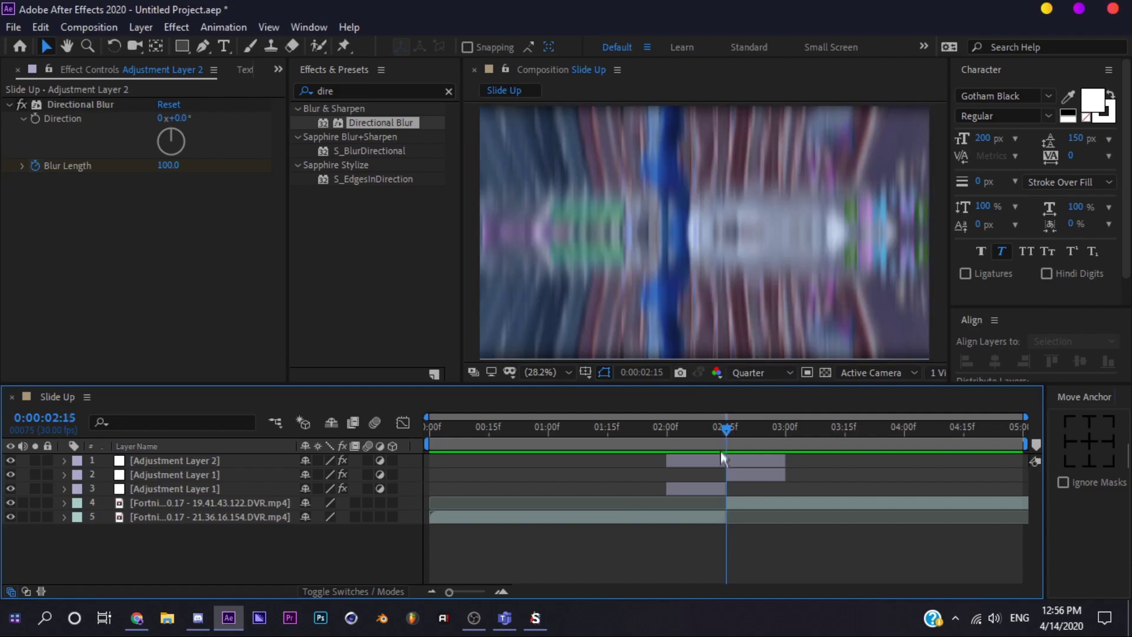
- Select Adjustment Layer 2 and search effects for 'transform'
click(721, 461)
drag(349, 91, 233, 89)
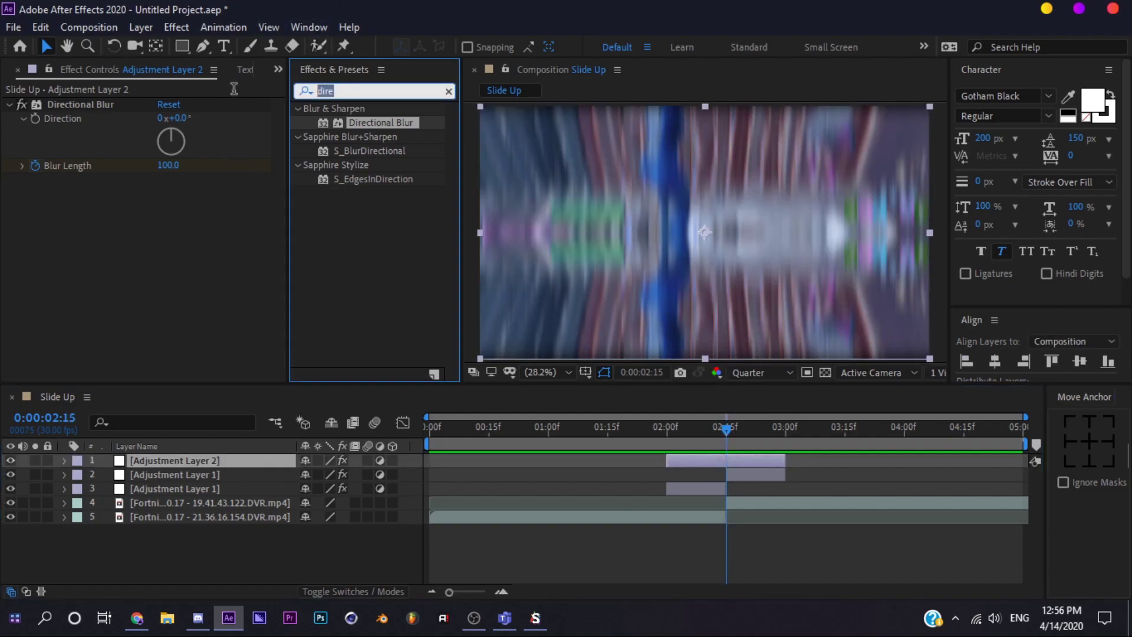
text(transform)
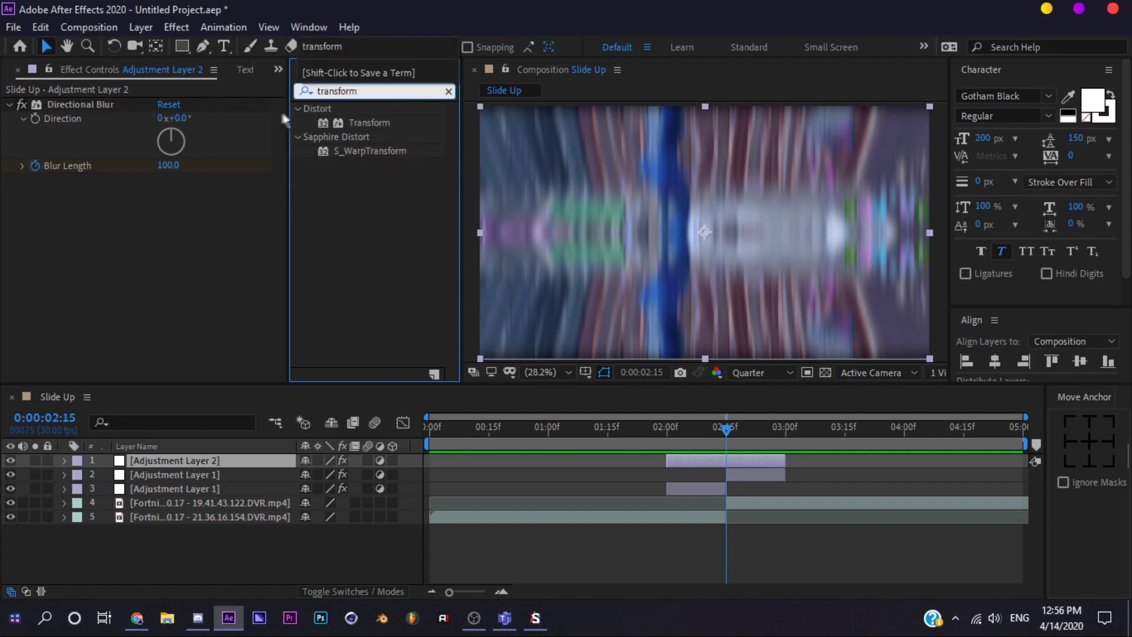
- Apply Transform to Adjustment Layer 2 and keyframe Scale at 110 at 2:15
drag(363, 123, 189, 295)
click(64, 460)
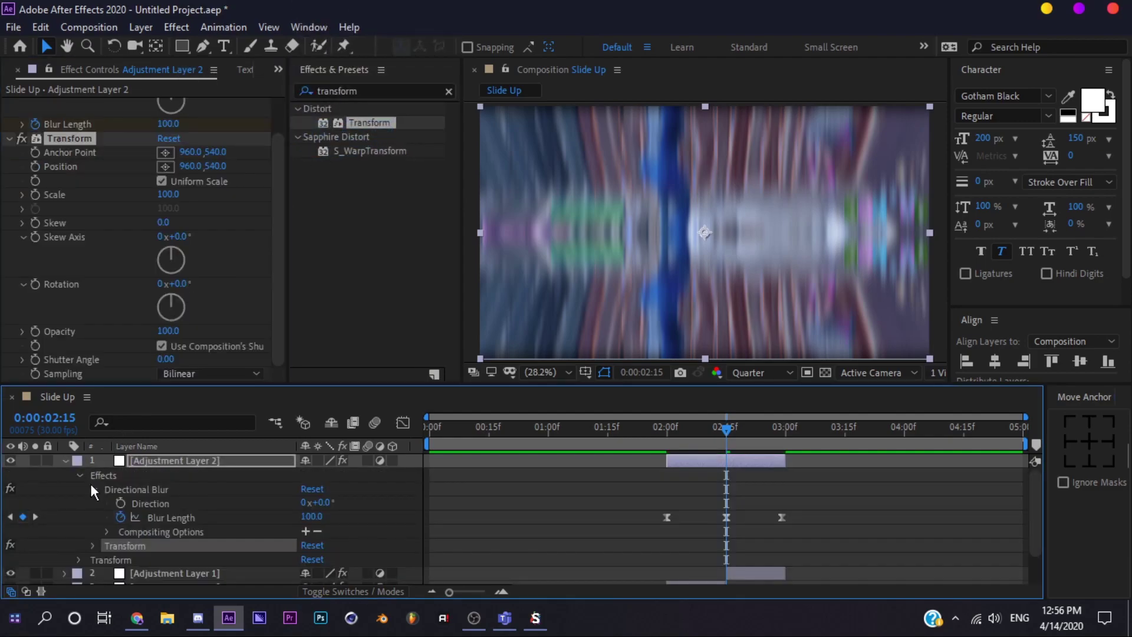
click(93, 546)
scroll(169, 514, down, 2)
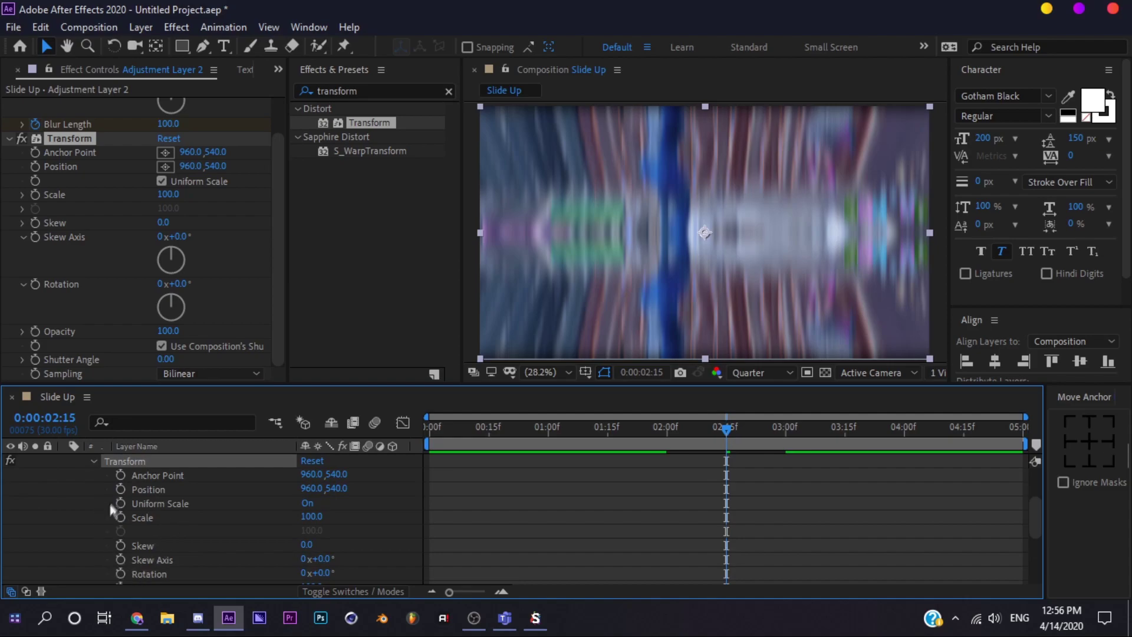
scroll(112, 510, up, 2)
click(121, 559)
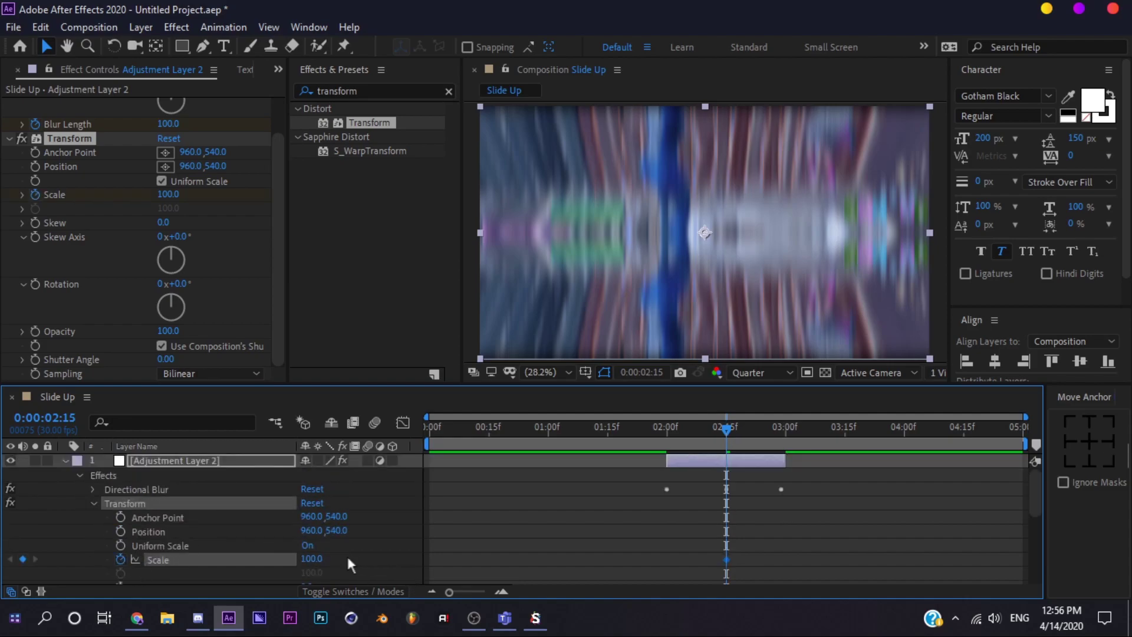
click(312, 558)
text(110)
key(Return)
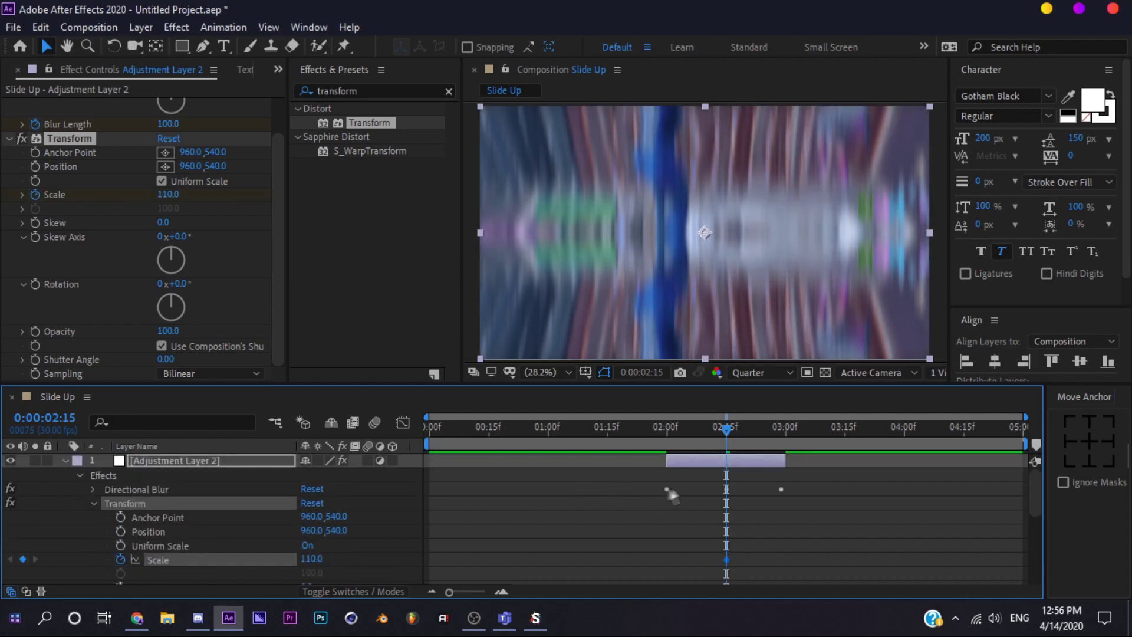
- Keyframe Scale at 100 at both 2:00 and 2:29
key(j)
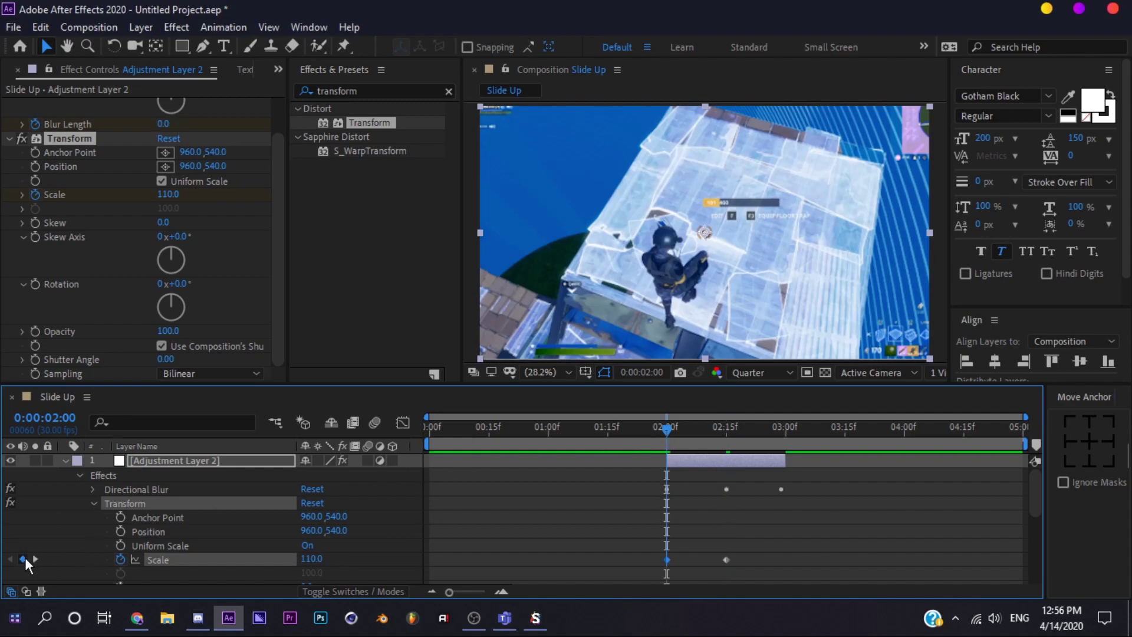
click(312, 560)
text(100)
key(Return)
click(783, 435)
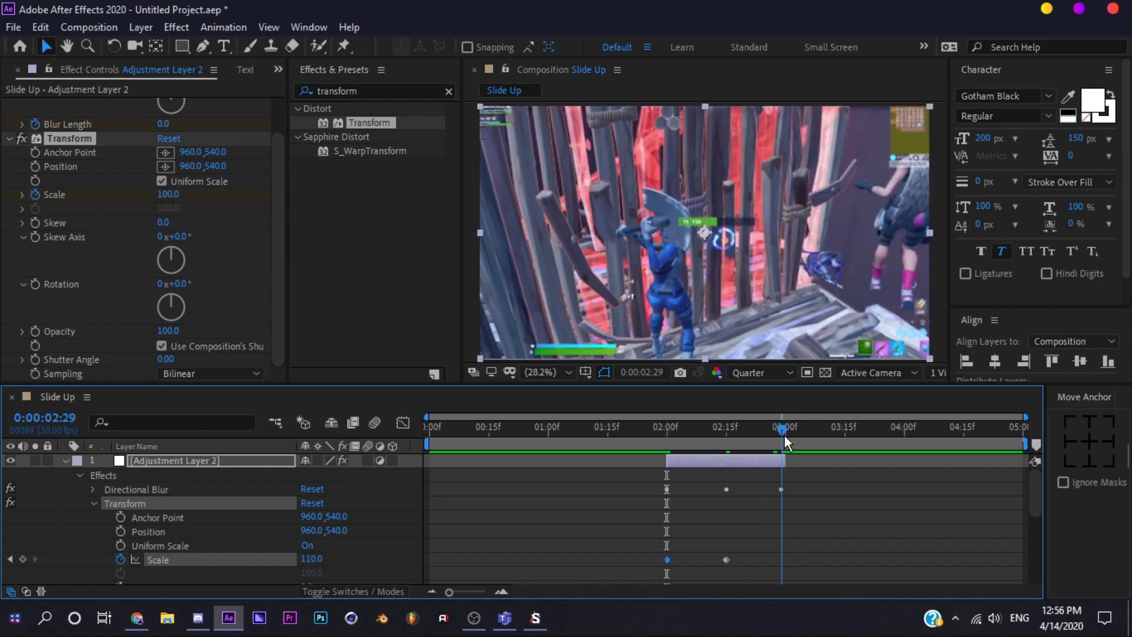
click(321, 559)
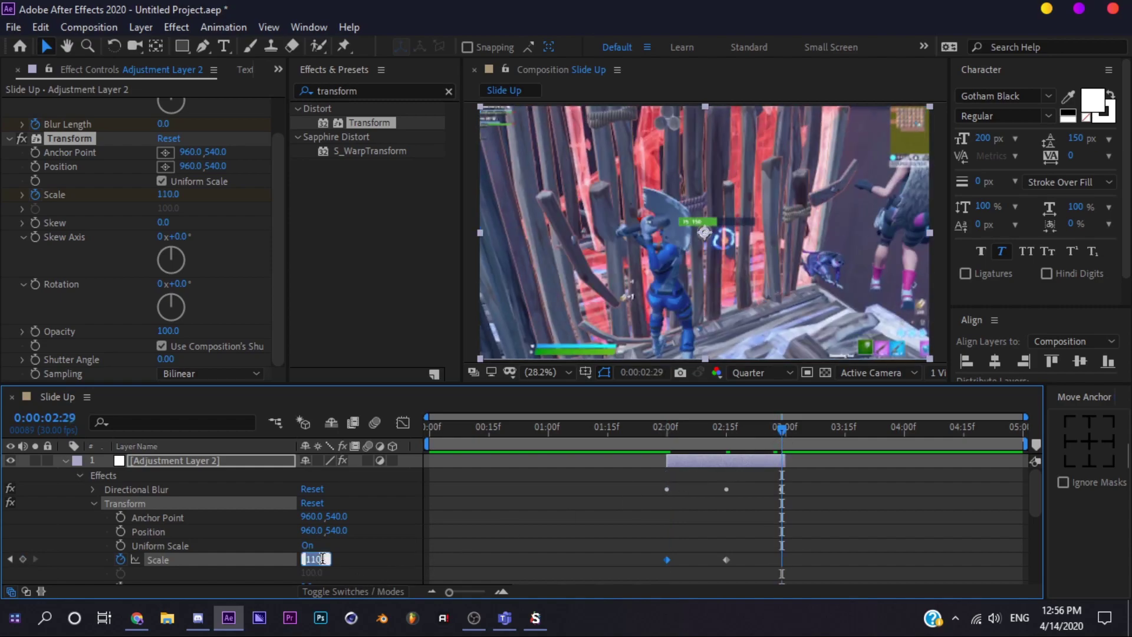
key(Return)
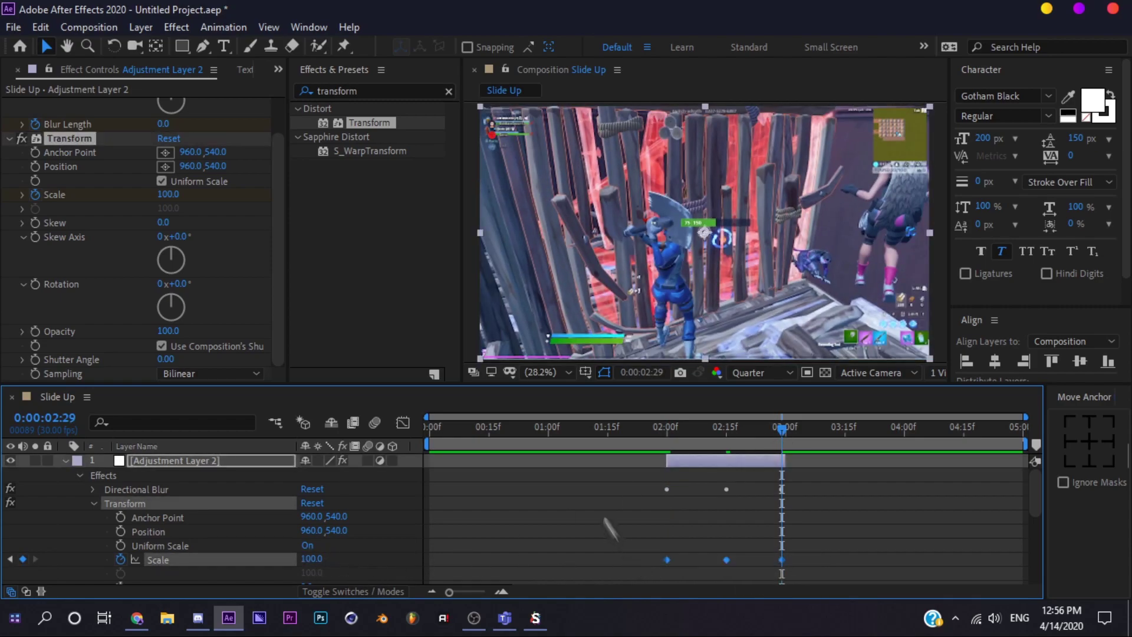
- Sharpen the Scale easing around the middle keyframe and preview, stopping at 2:15
click(403, 421)
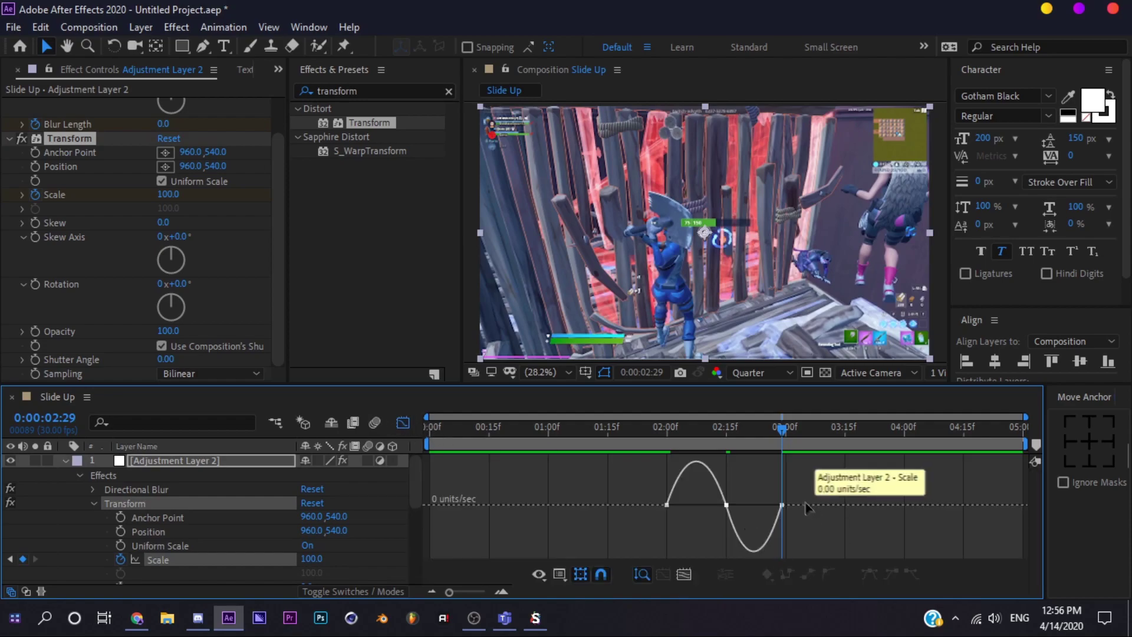
click(759, 519)
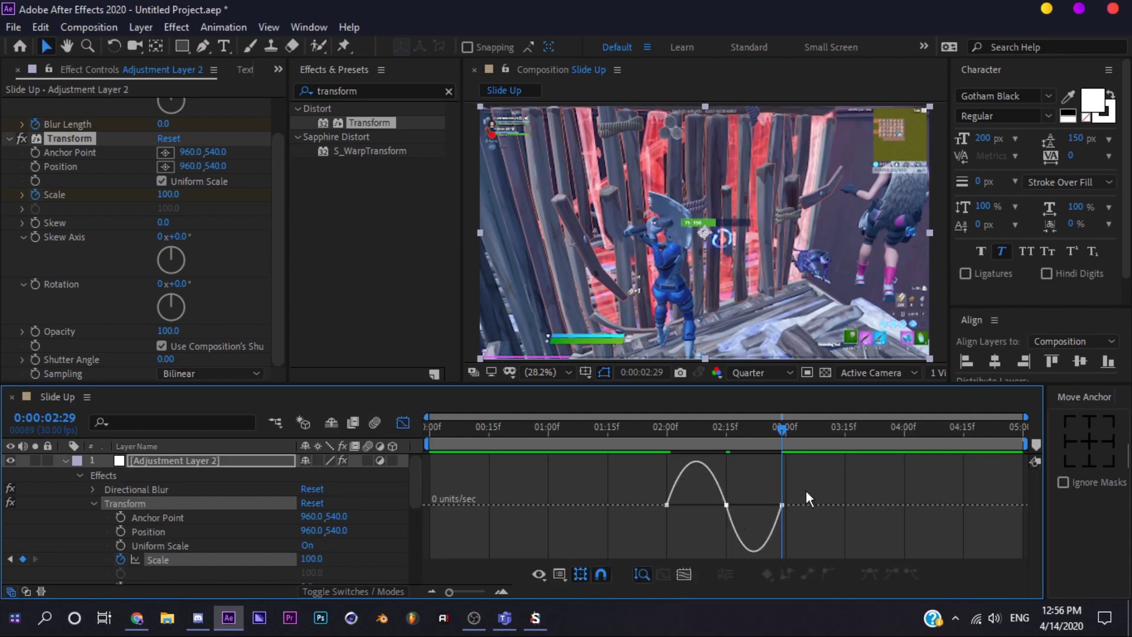
drag(805, 490, 696, 506)
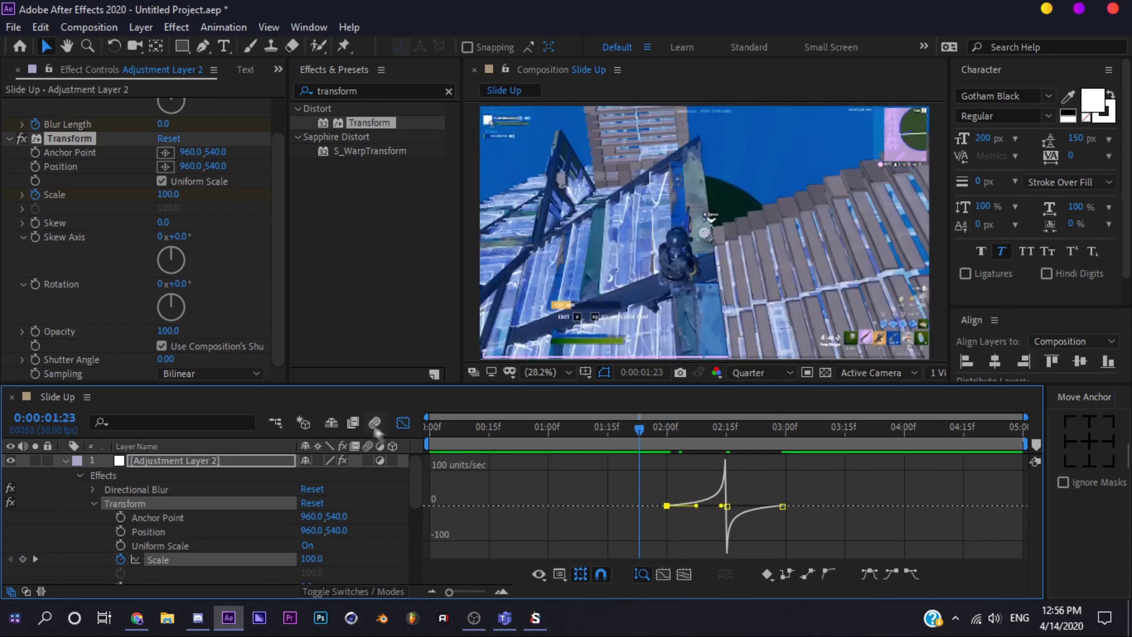
click(406, 423)
key(space)
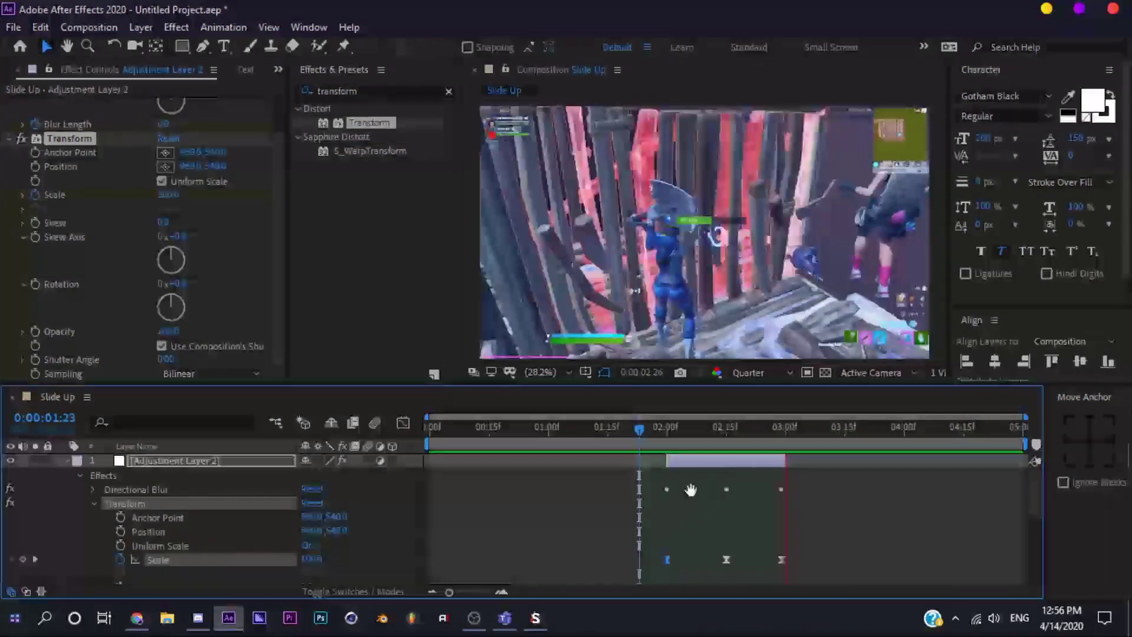
click(728, 427)
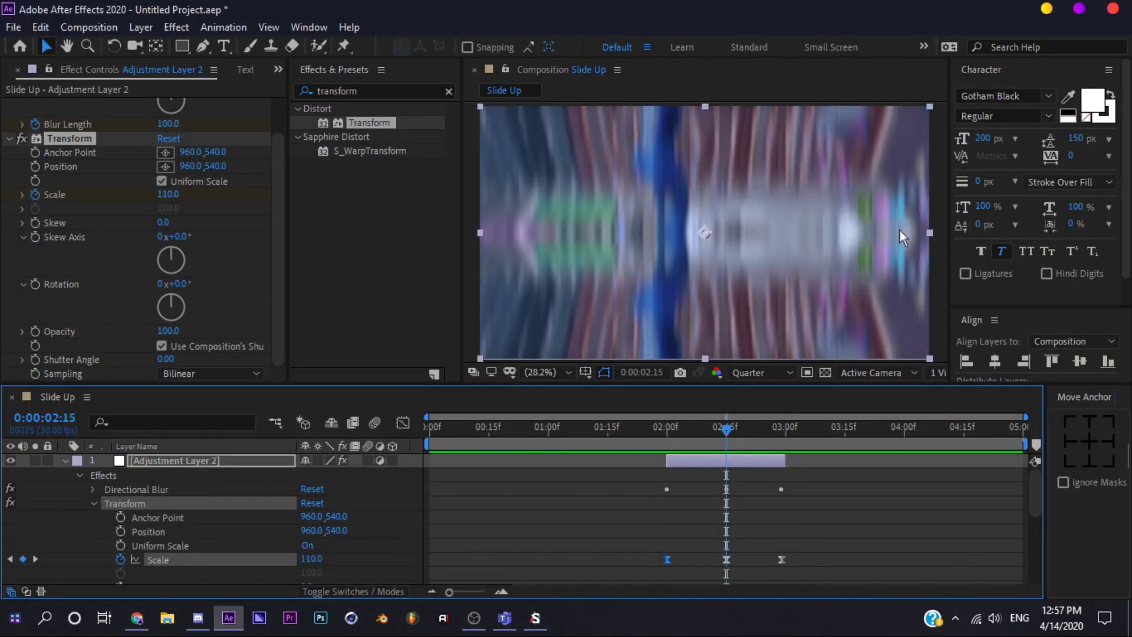
- Collapse Adjustment Layer 2's Transform, Effects and layer properties, then deselect all layers
scroll(66, 483, down, 1)
scroll(70, 480, up, 1)
click(94, 503)
click(79, 475)
click(64, 461)
click(600, 557)
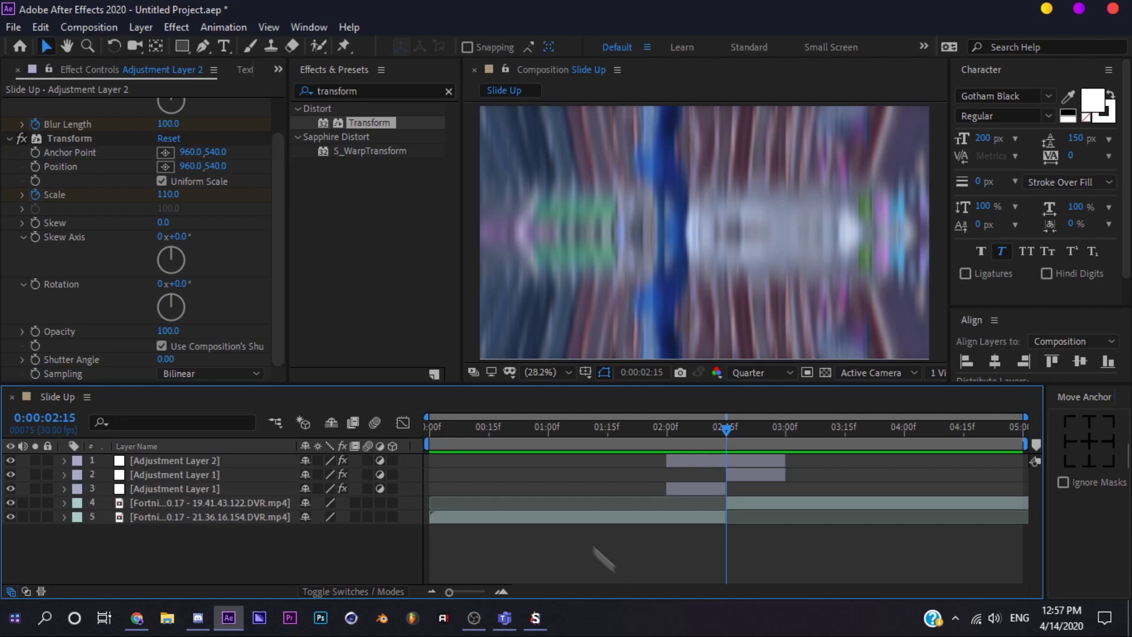
- Preview the transition and scrub frames around the blurred 2:15 midpoint
drag(679, 420, 649, 414)
key(space)
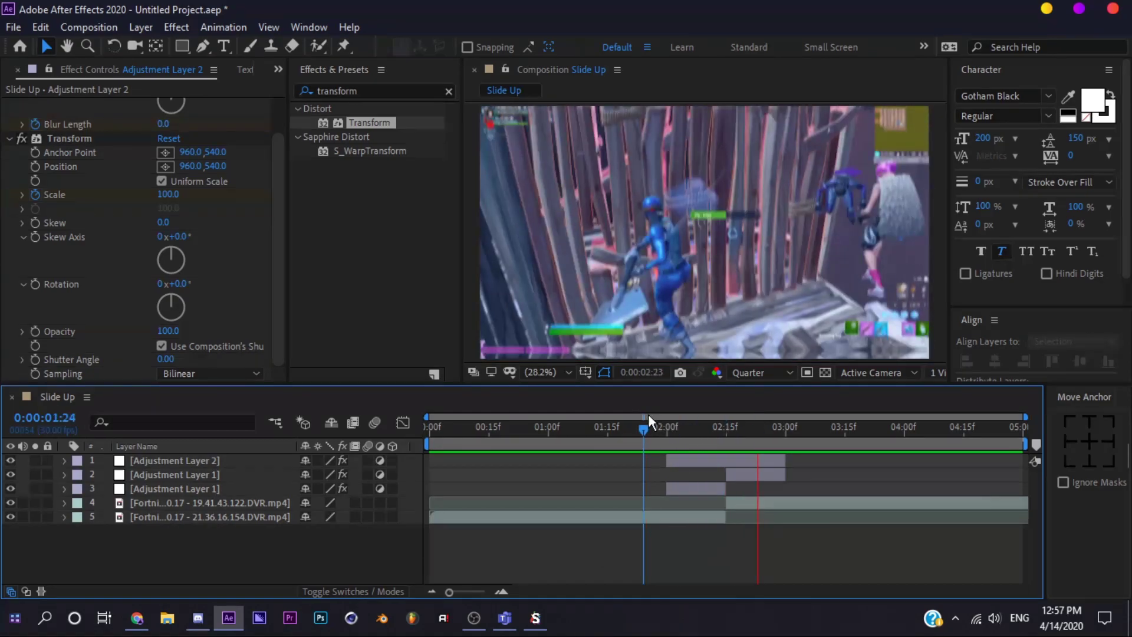
key(space)
click(727, 440)
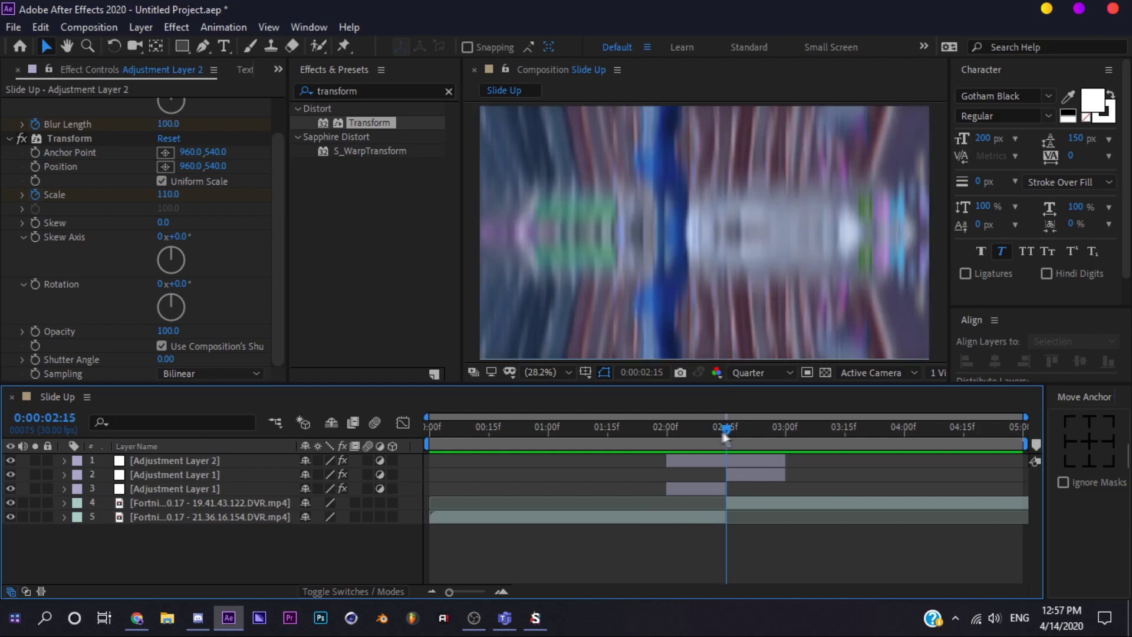
mouse_move(723, 432)
mouse_down()
mouse_move(713, 432)
mouse_move(727, 428)
mouse_up()
click(646, 423)
mouse_move(647, 424)
mouse_down()
mouse_move(729, 428)
mouse_move(650, 420)
mouse_up()
key(space)
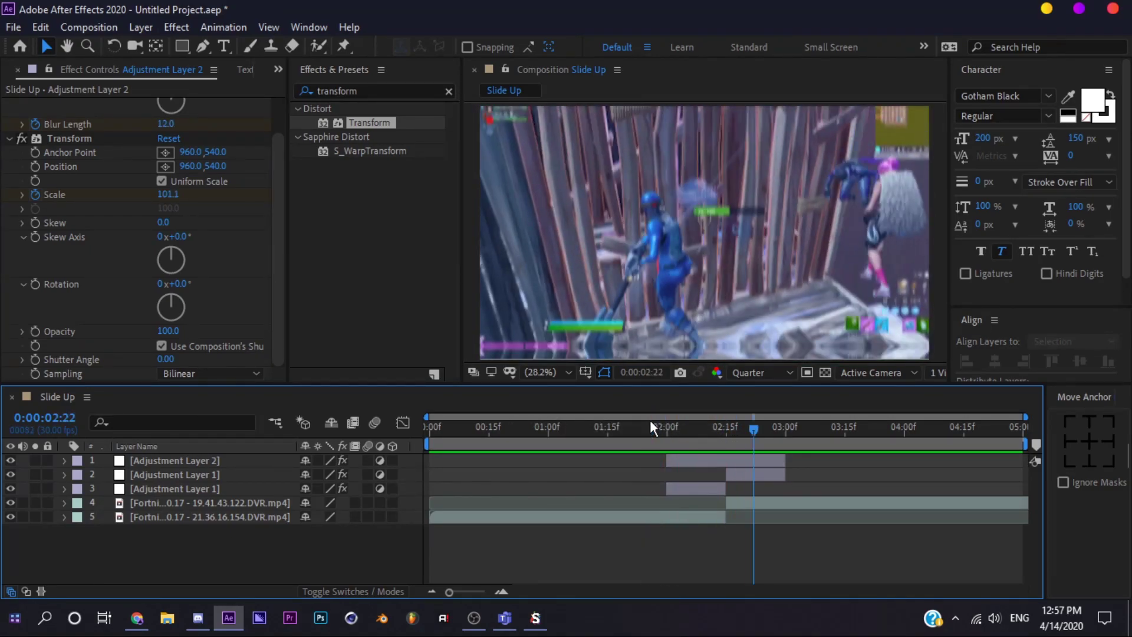
drag(734, 441, 729, 436)
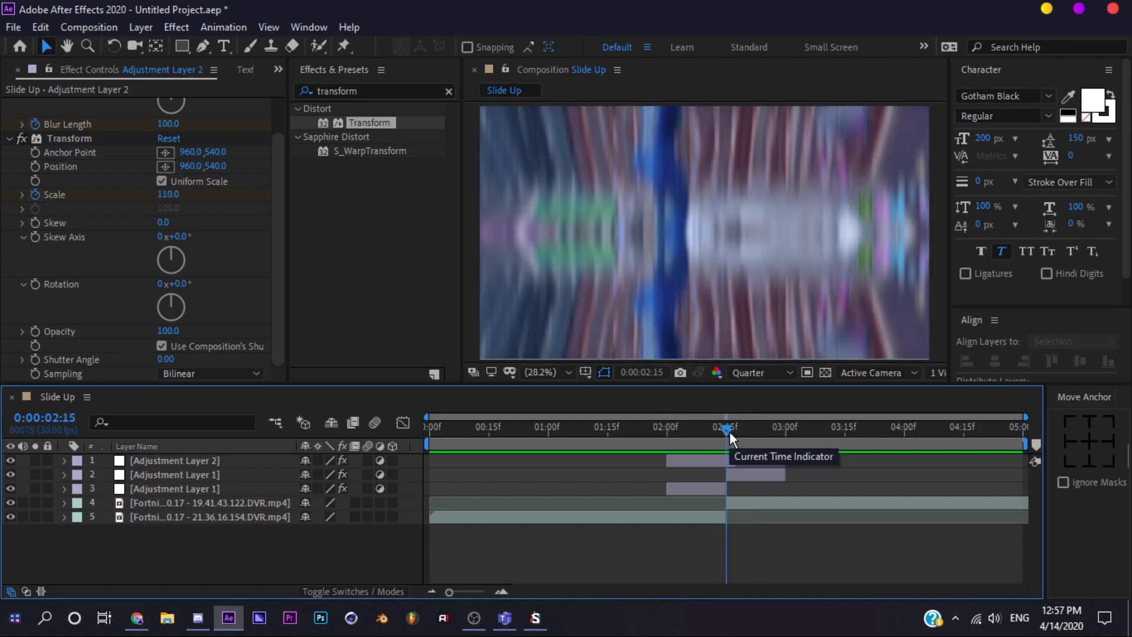
- Clear the effects search ('dir') and preview the transition from 0:00:02:12
click(448, 92)
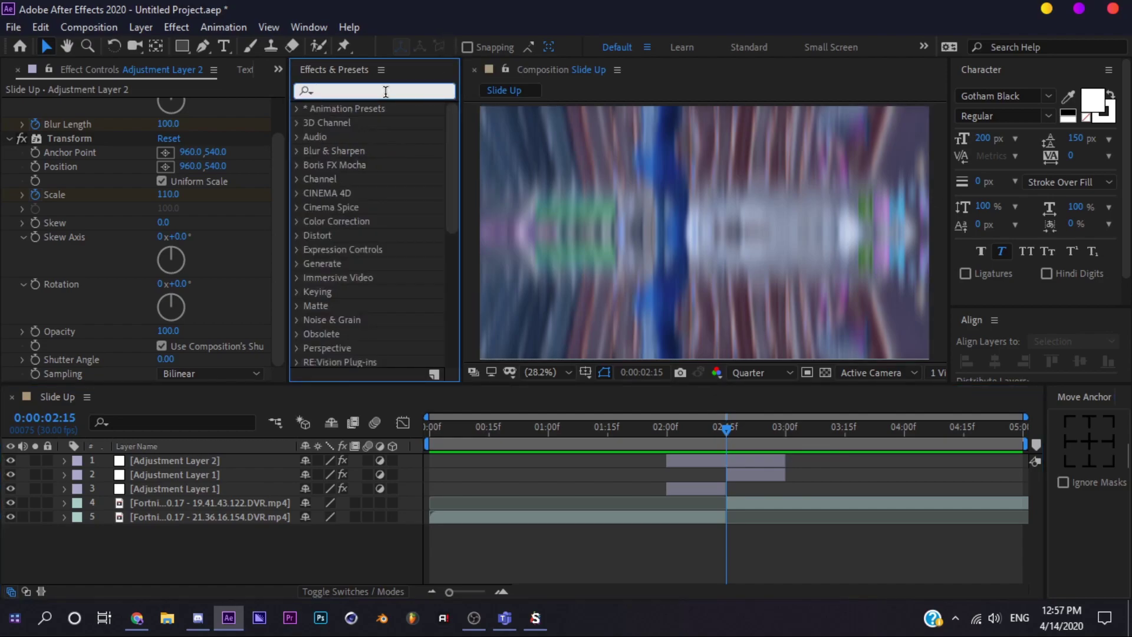
text(dire)
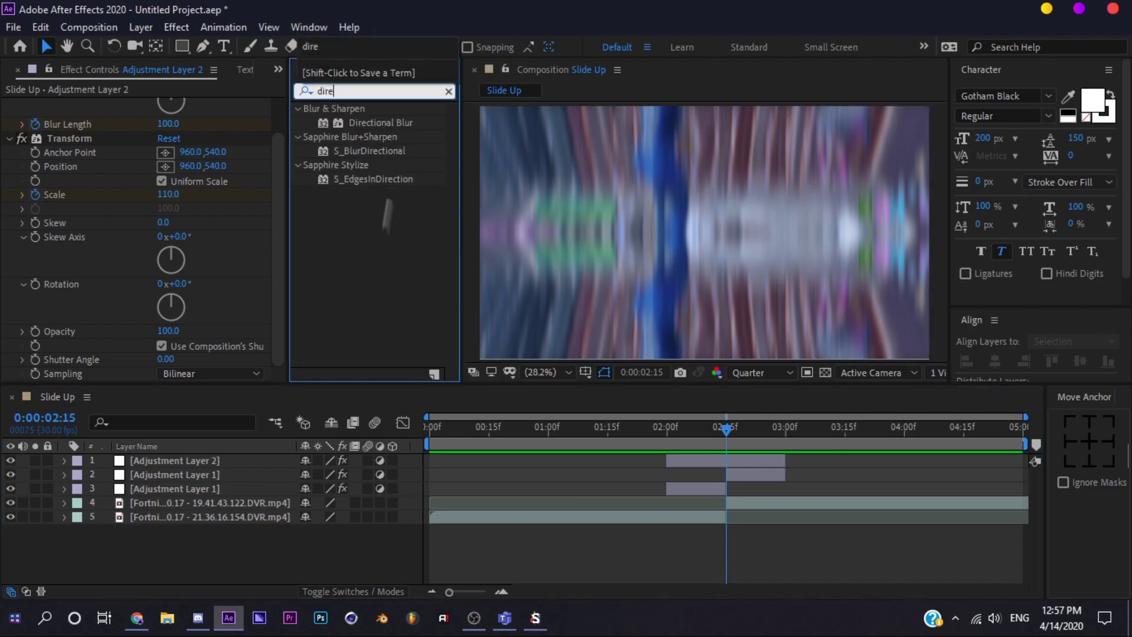
click(449, 92)
click(394, 544)
drag(728, 429, 660, 435)
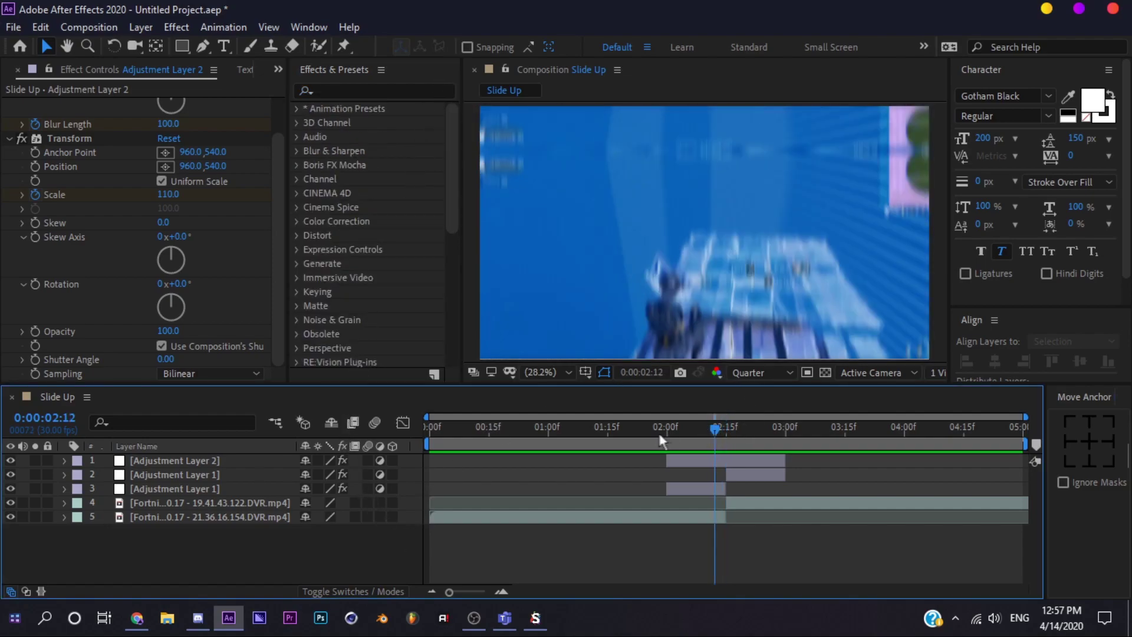
key(space)
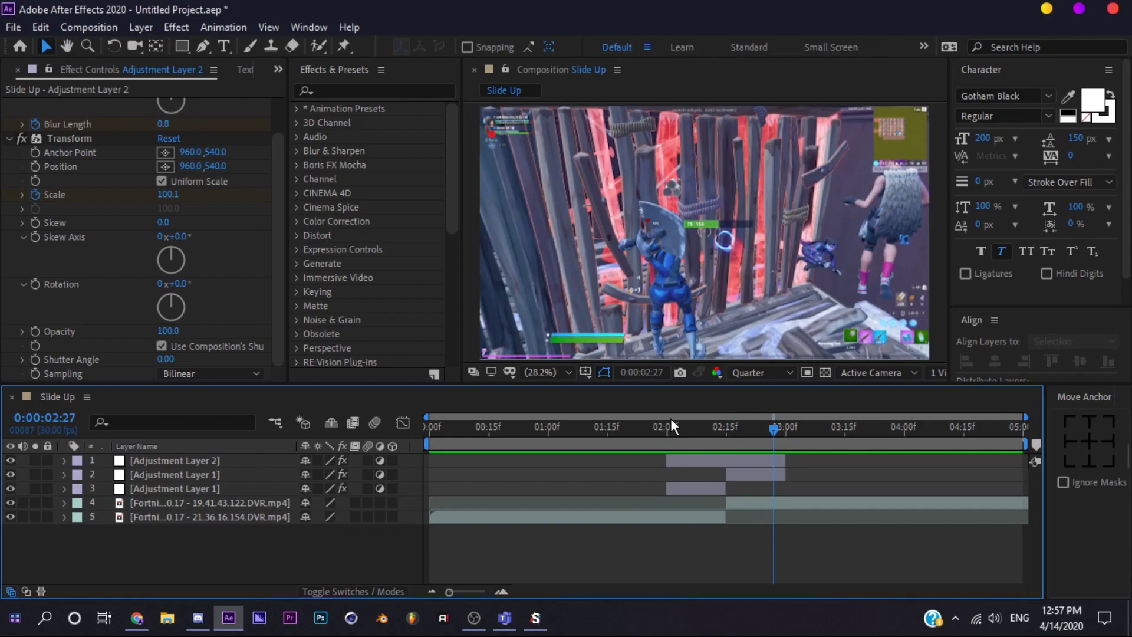
- Duplicate the Slide Up composition in the Project panel
click(274, 70)
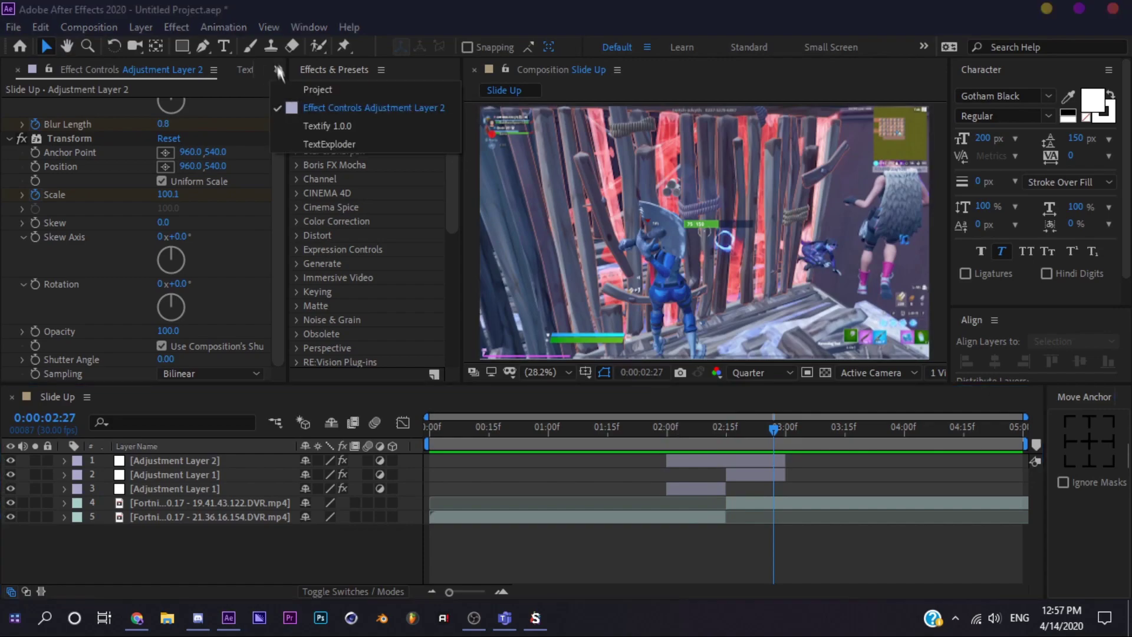
click(325, 88)
click(115, 309)
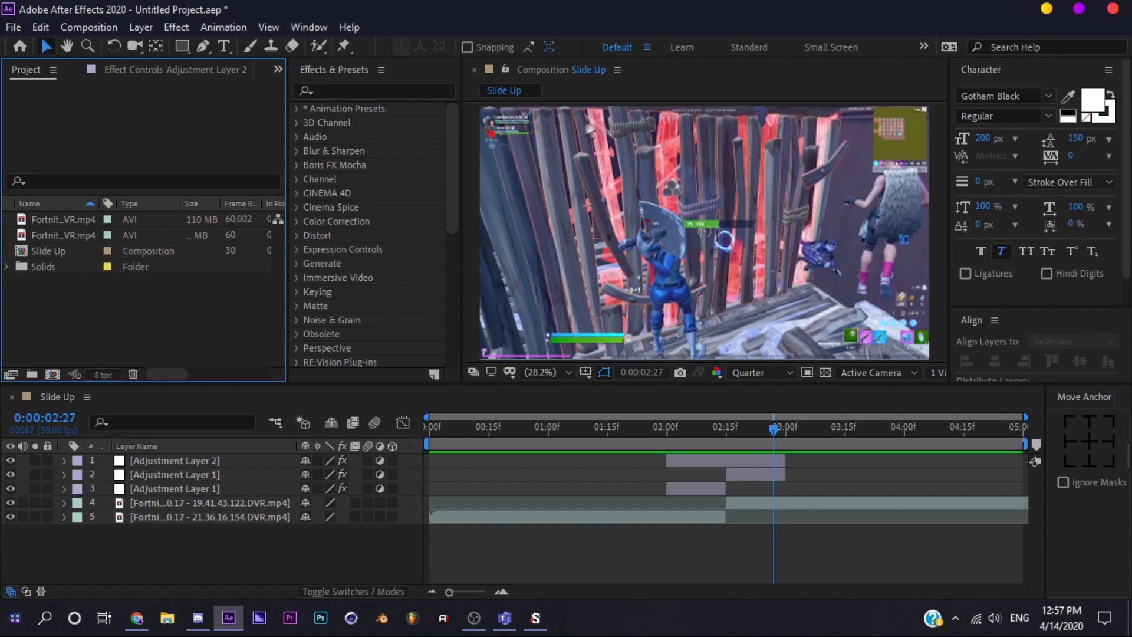
click(72, 252)
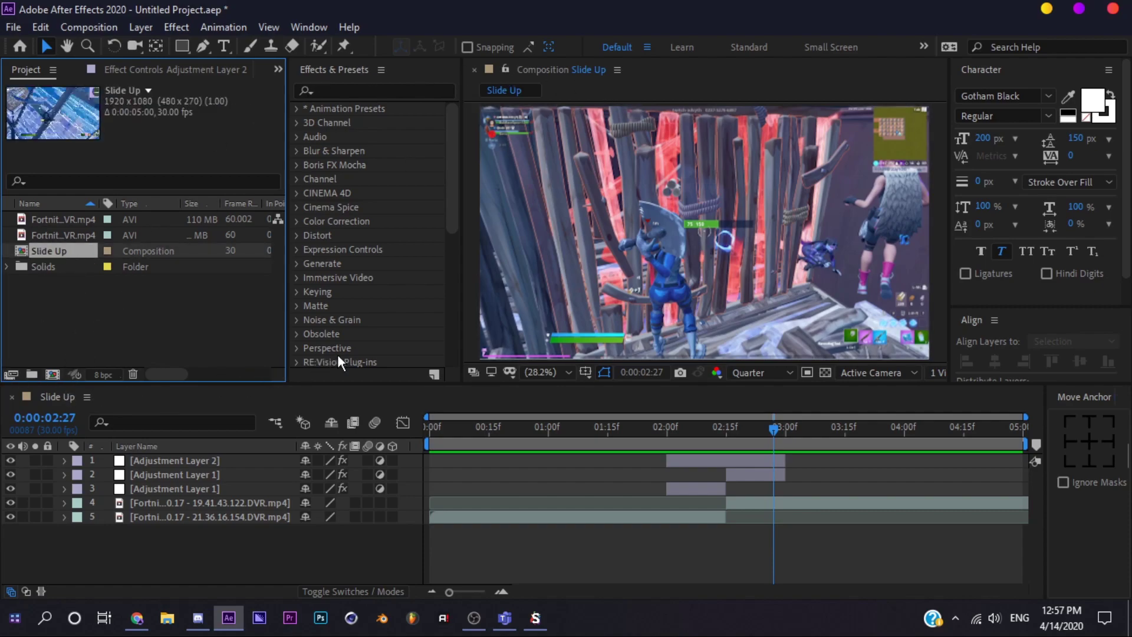
key(ctrl+d)
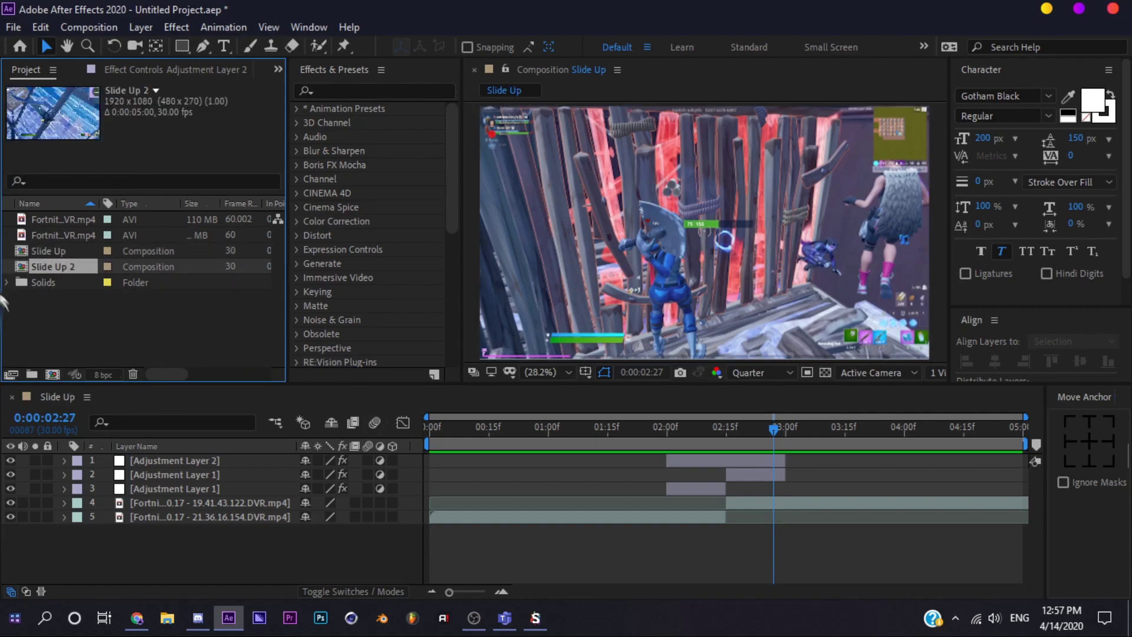
- Rename the copy 'Slide Down', open it, and select the first Adjustment Layer 1
right_click(67, 268)
click(88, 279)
click(577, 101)
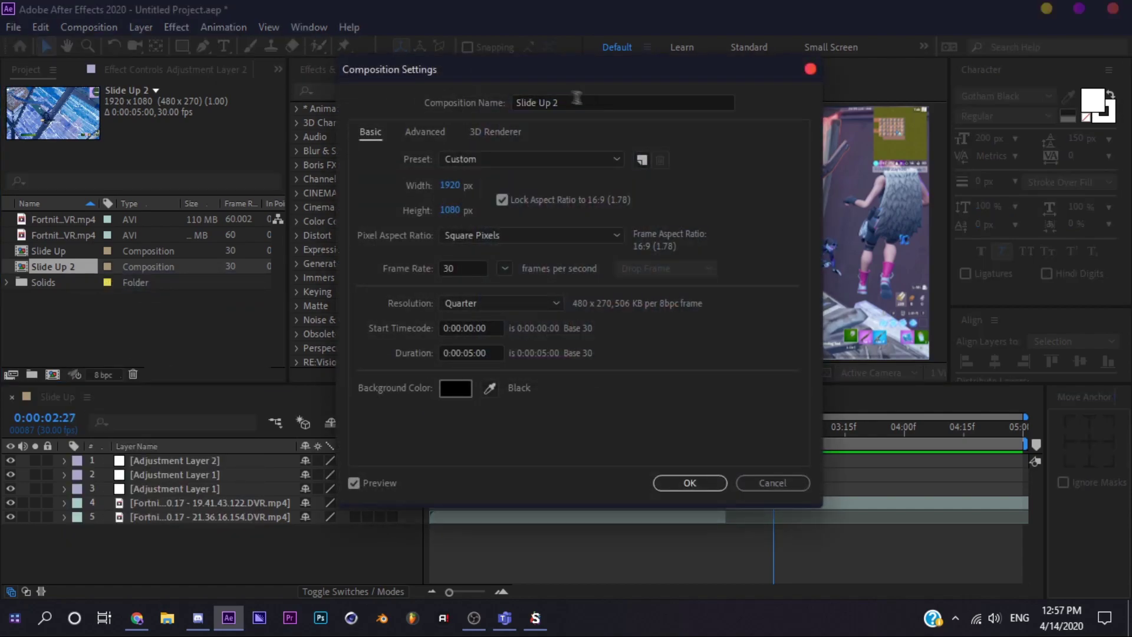
drag(577, 98, 543, 104)
text(Dow)
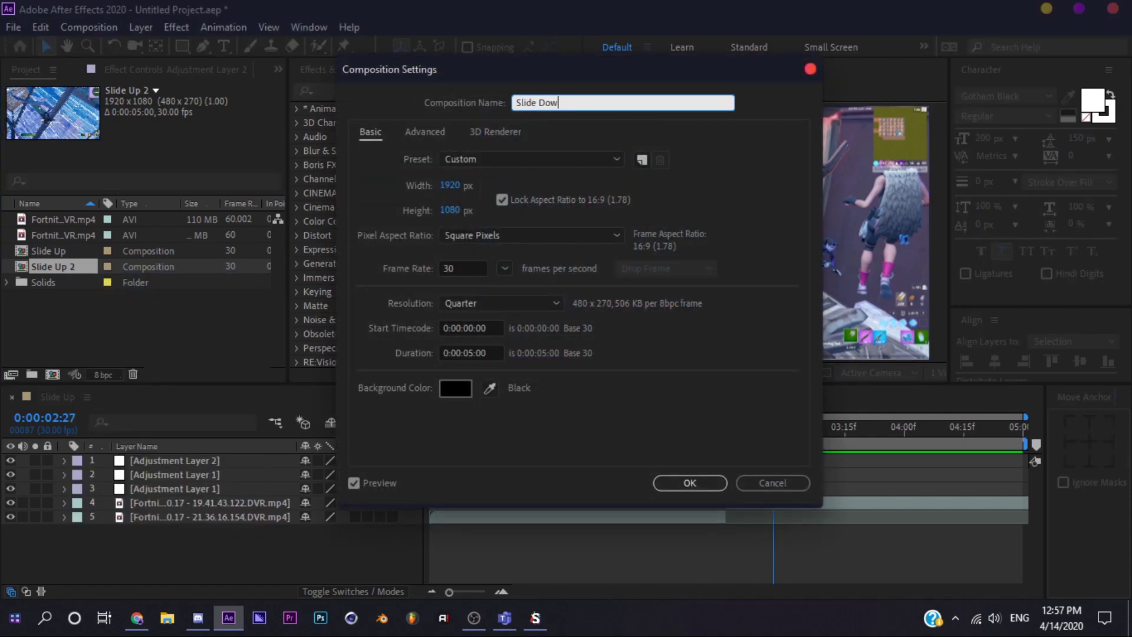
text(n)
key(Return)
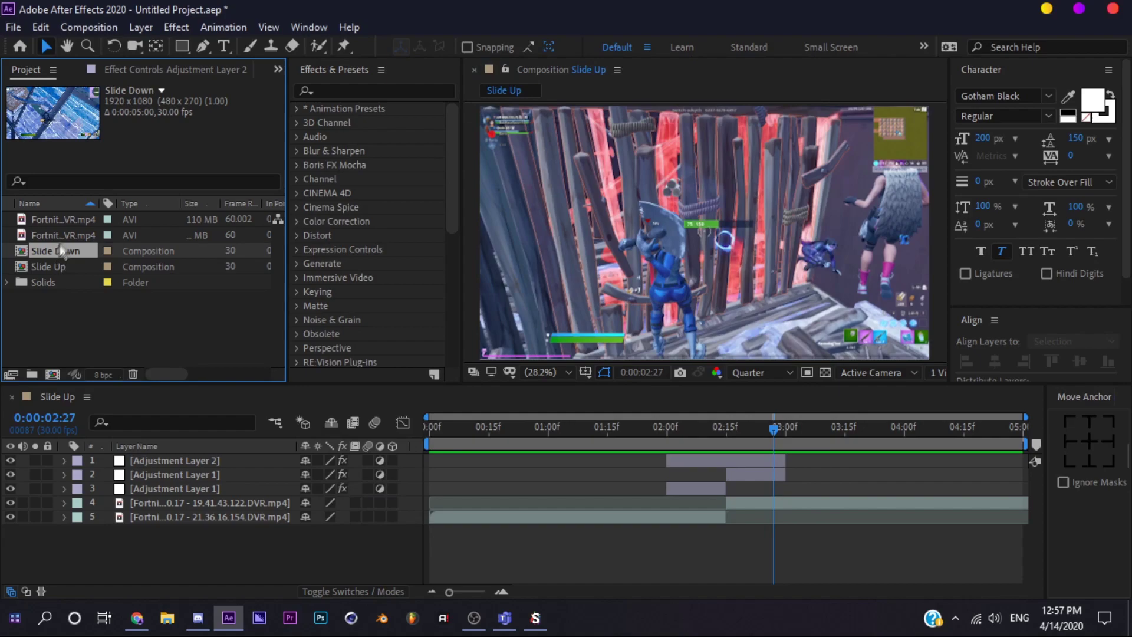
double_click(62, 246)
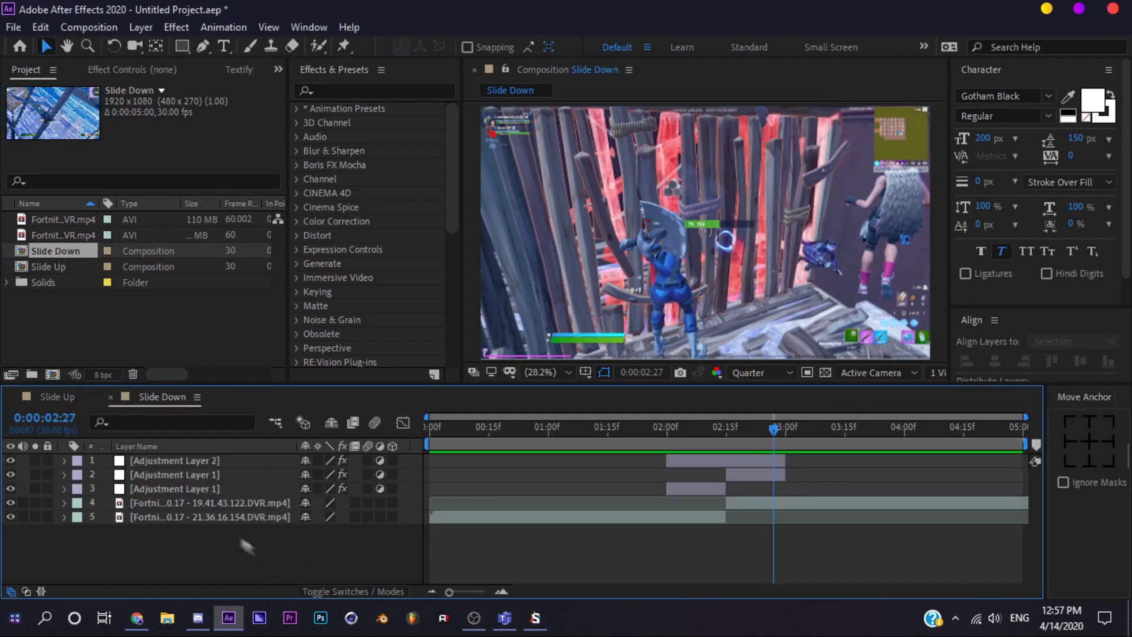
click(193, 487)
- Replace both Adjustment Layer 1 layers with a new Adjustment Layer 3 below Adjustment Layer 2
shift+click(199, 474)
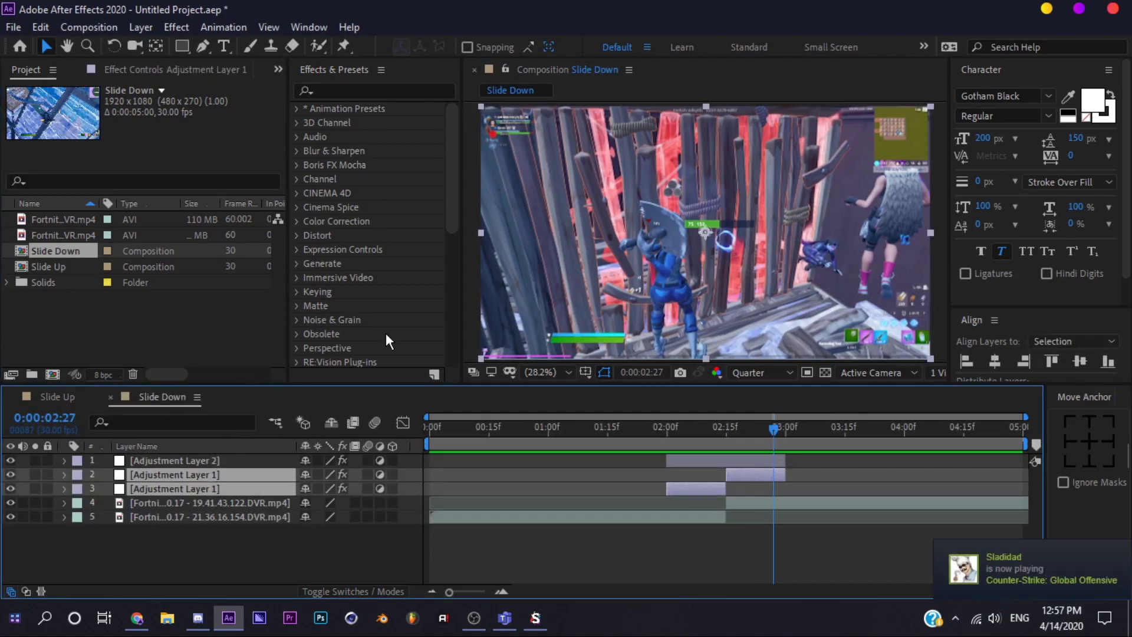
key(Delete)
click(725, 428)
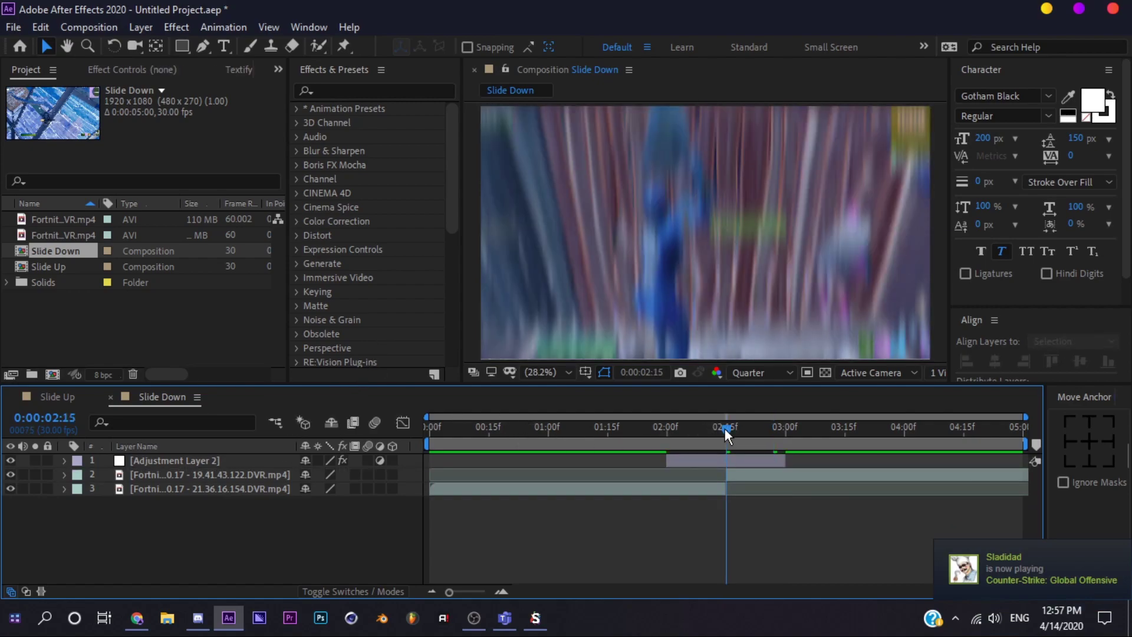
right_click(286, 558)
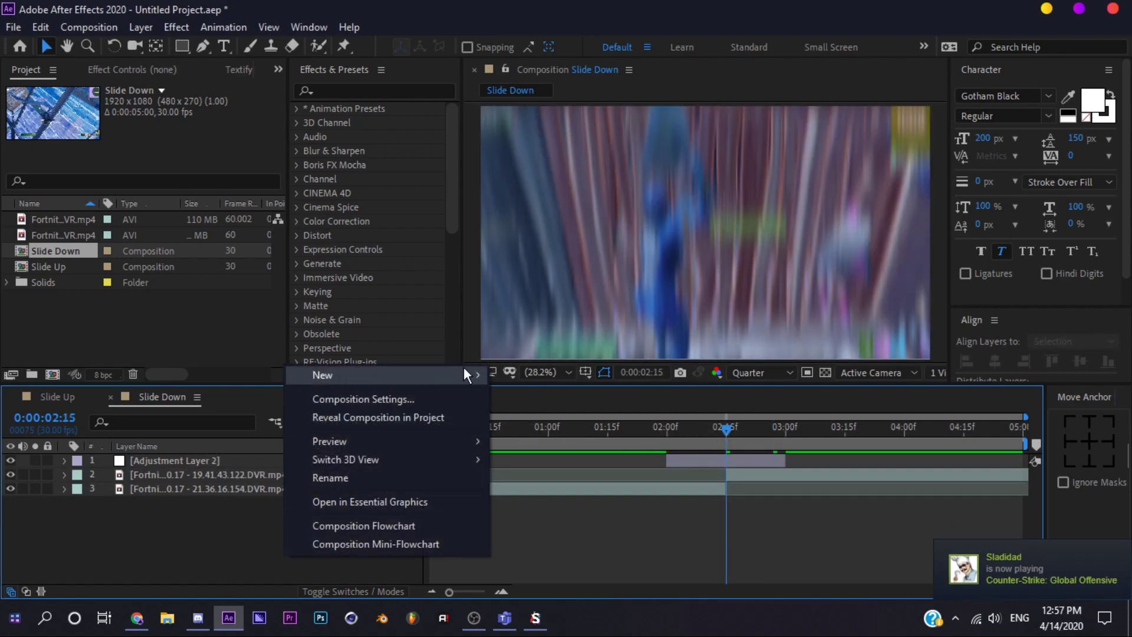
mouse_move(466, 375)
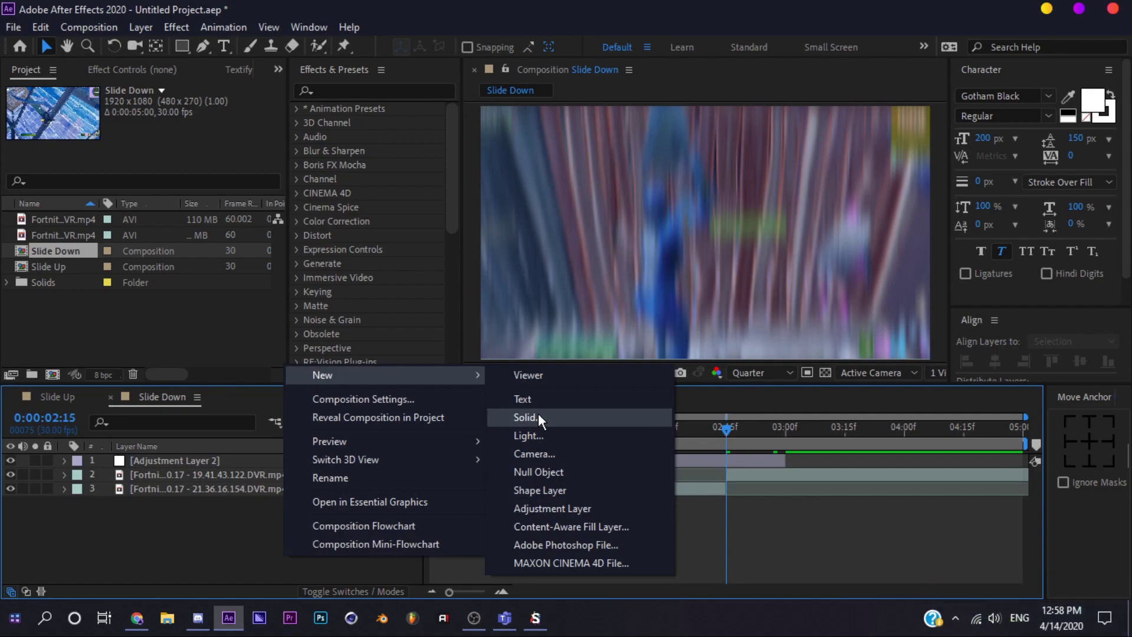
click(547, 507)
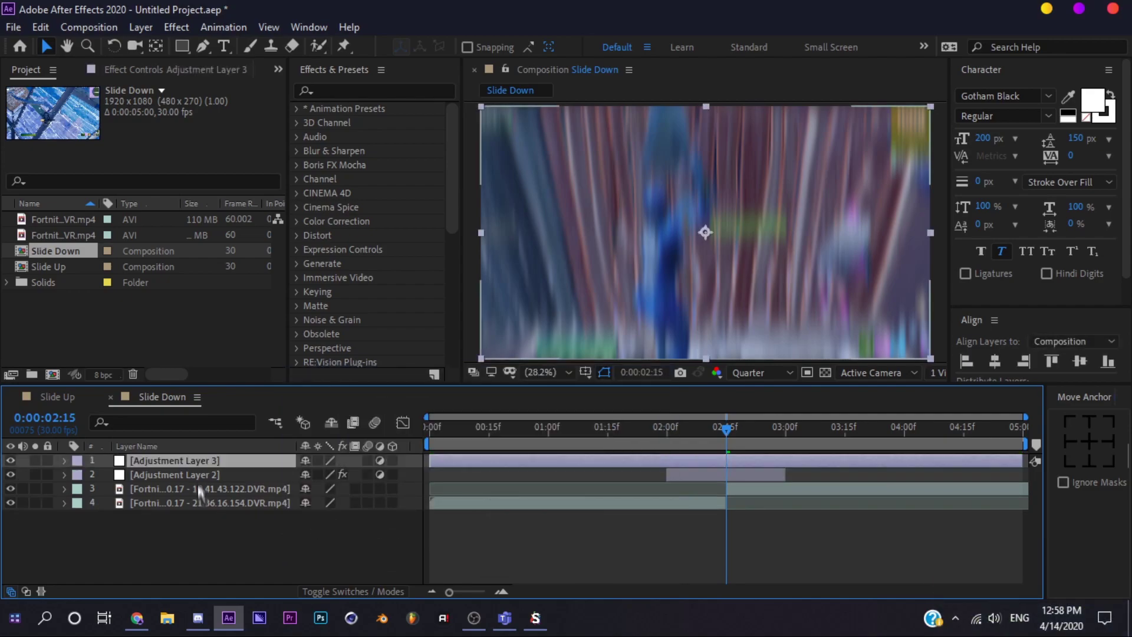
drag(198, 462, 202, 480)
- Split Adjustment Layer 3 at 2:00, 2:15 and 3:00, keeping only the two 2:00–3:00 pieces
key(ctrl+shift+d)
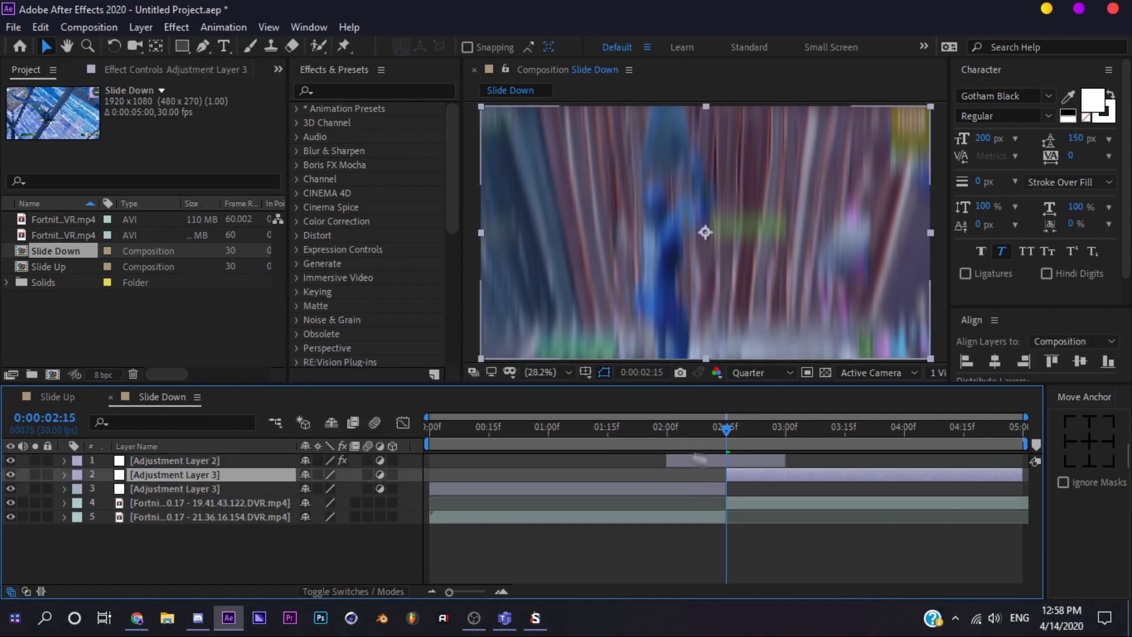
click(671, 444)
click(678, 483)
key(ctrl+shift+d)
click(785, 429)
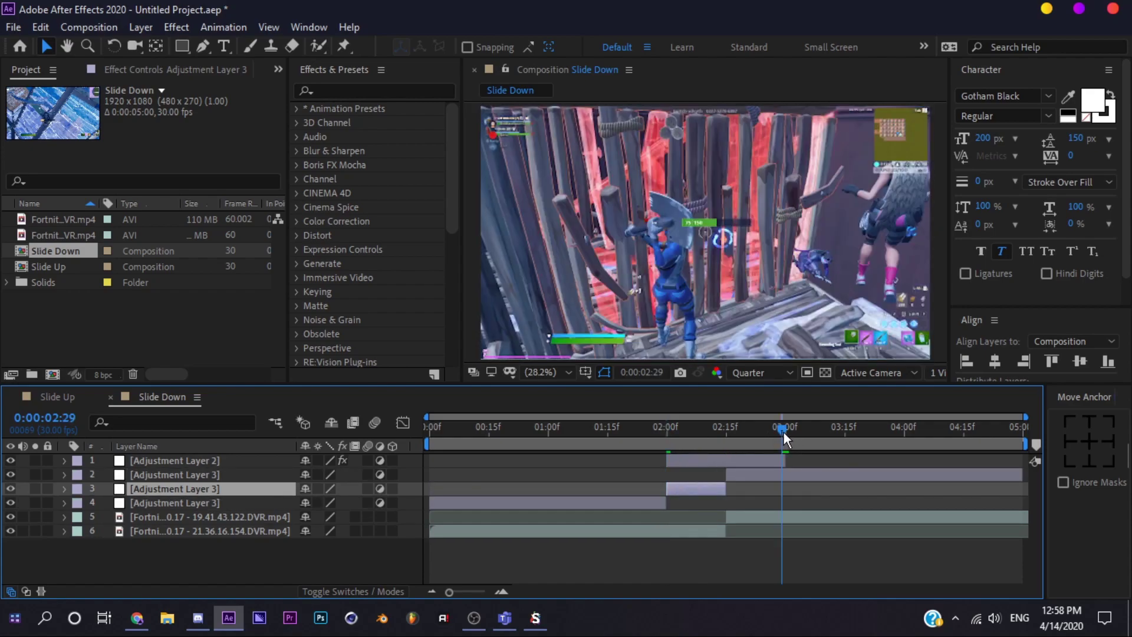
click(819, 476)
key(ctrl+shift+d)
key(Delete)
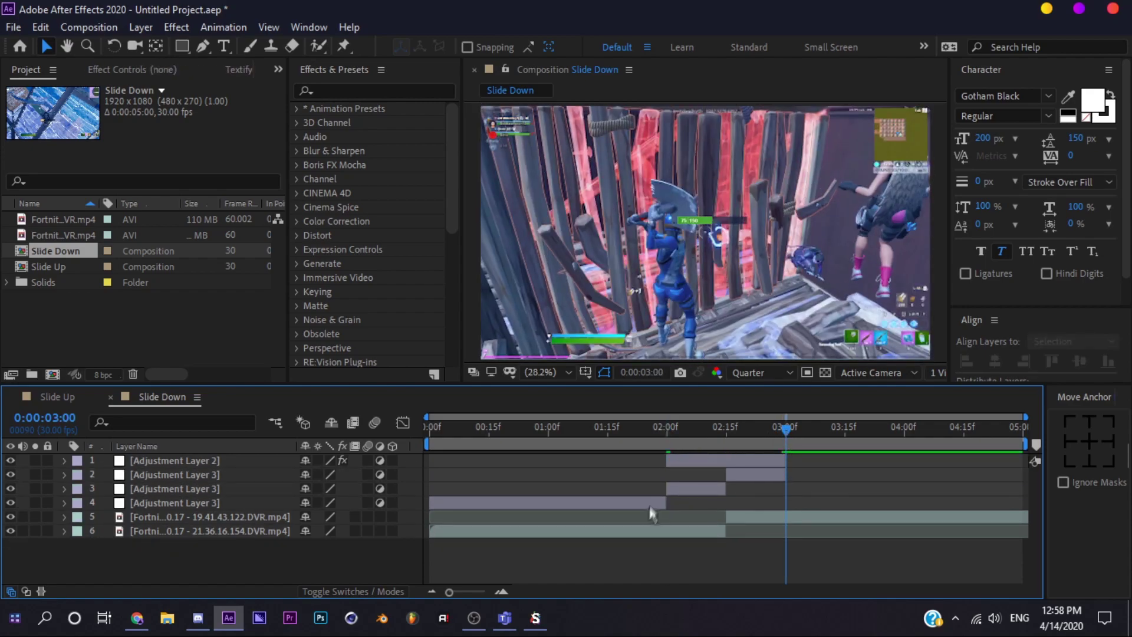
click(649, 505)
key(Delete)
click(728, 435)
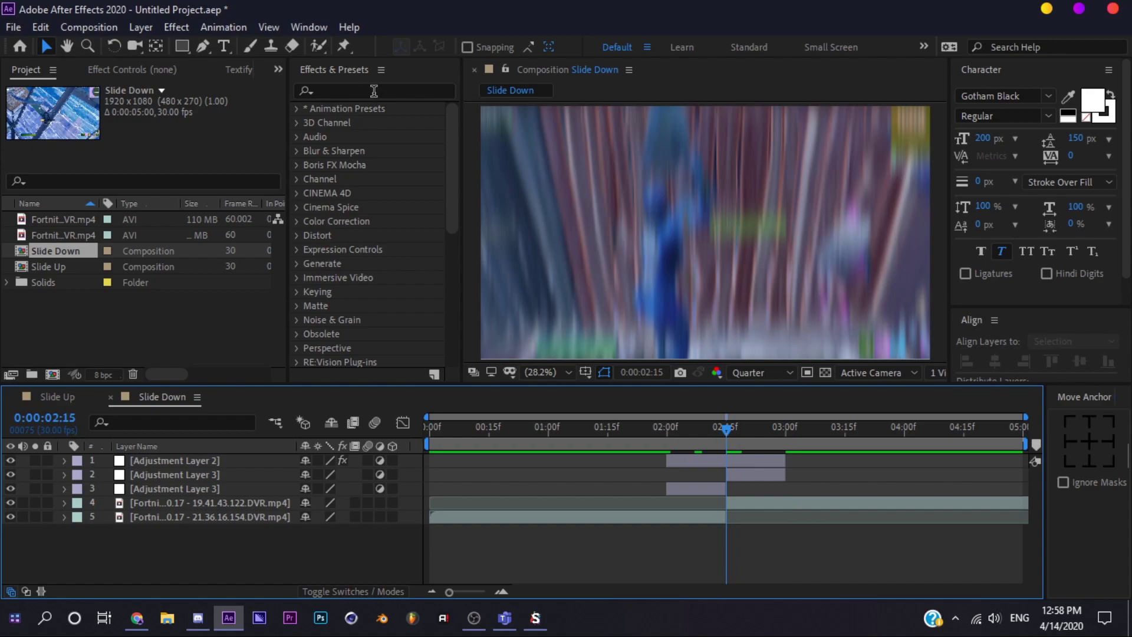
- Apply Motion Tile to the 2:00–2:15 piece with output width and height 300 and Mirror Edges
click(328, 91)
text(motion tile)
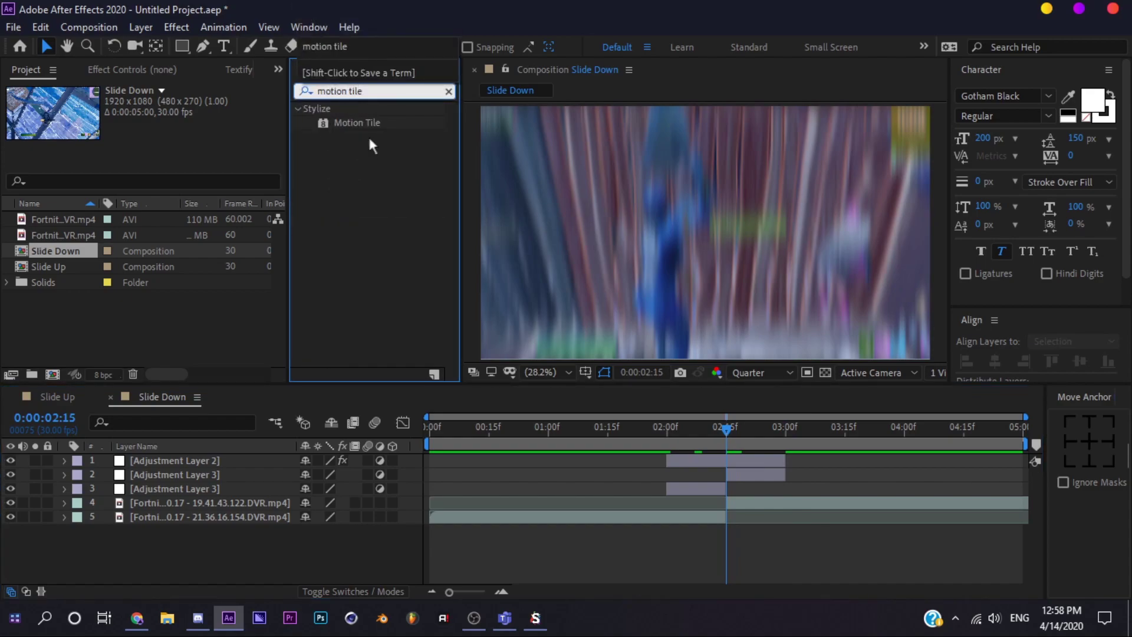
drag(360, 122, 688, 488)
click(168, 160)
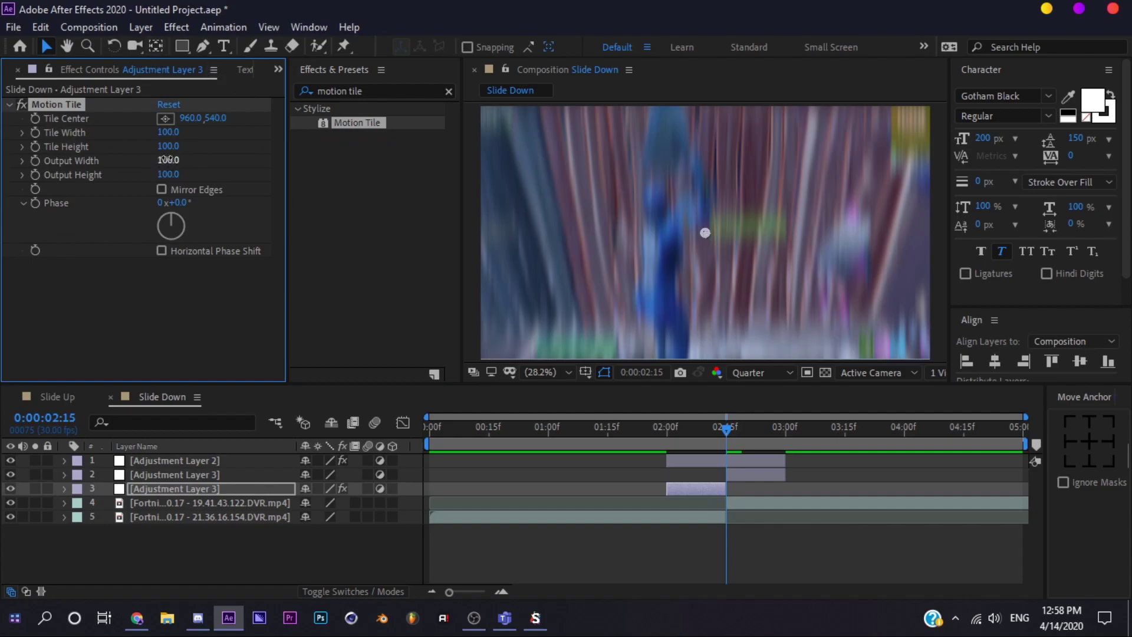
text(300)
key(Tab)
text(300)
click(171, 189)
- Paste the same Motion Tile onto the later Adjustment Layer 3 piece
click(196, 477)
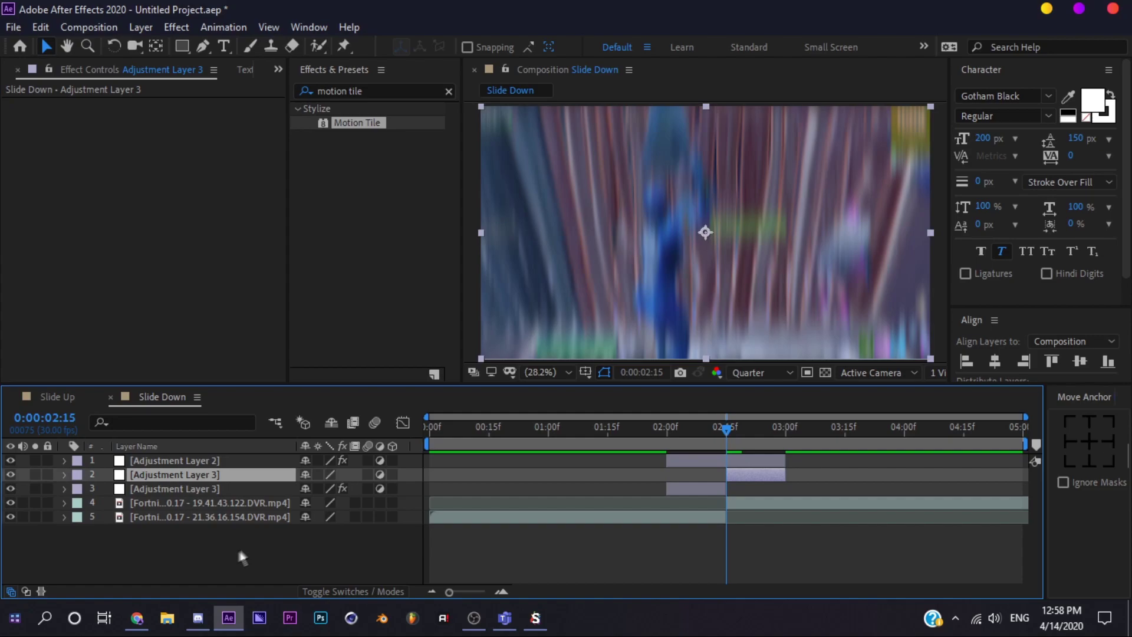
key(ctrl+v)
click(253, 553)
click(227, 477)
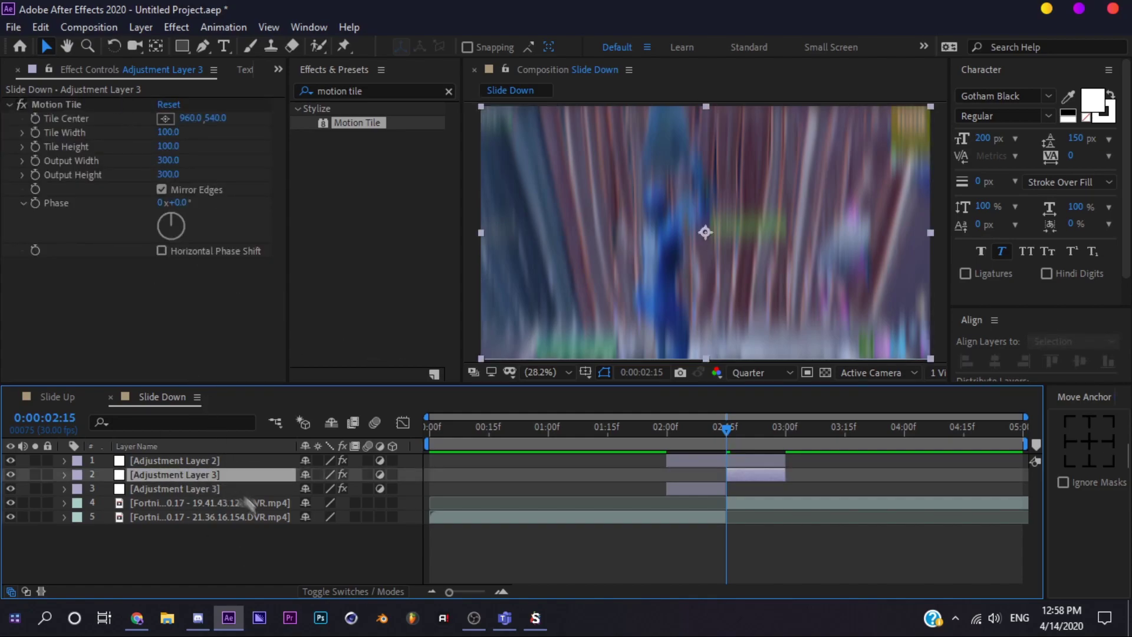
click(257, 549)
- Apply the Transform effect to the earlier Adjustment Layer 3 piece
click(449, 92)
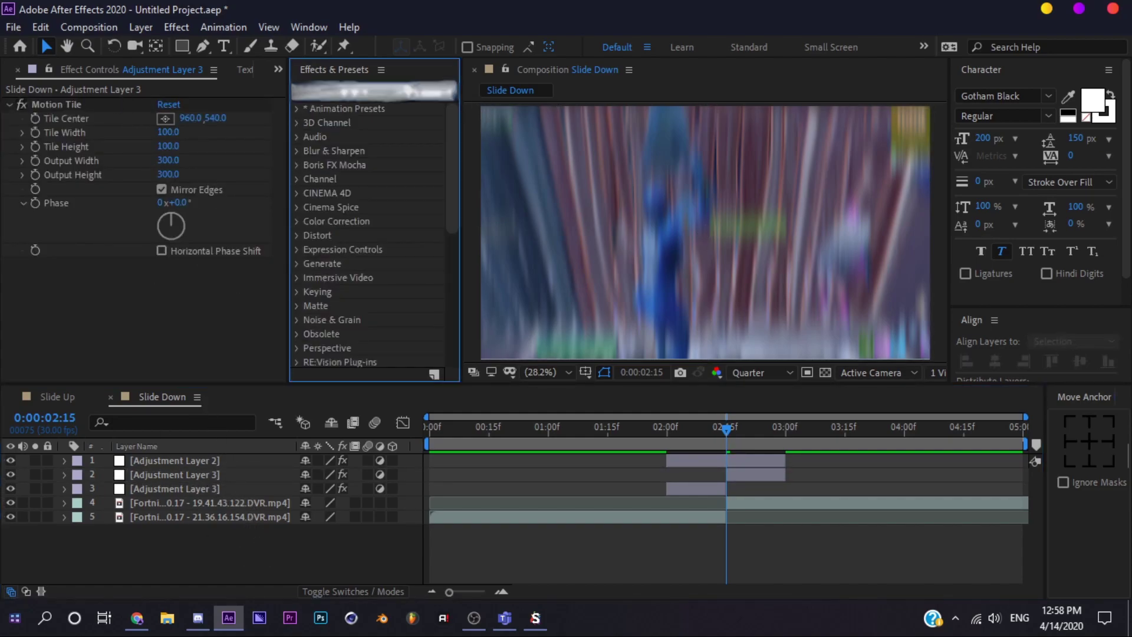
click(409, 92)
text(trans)
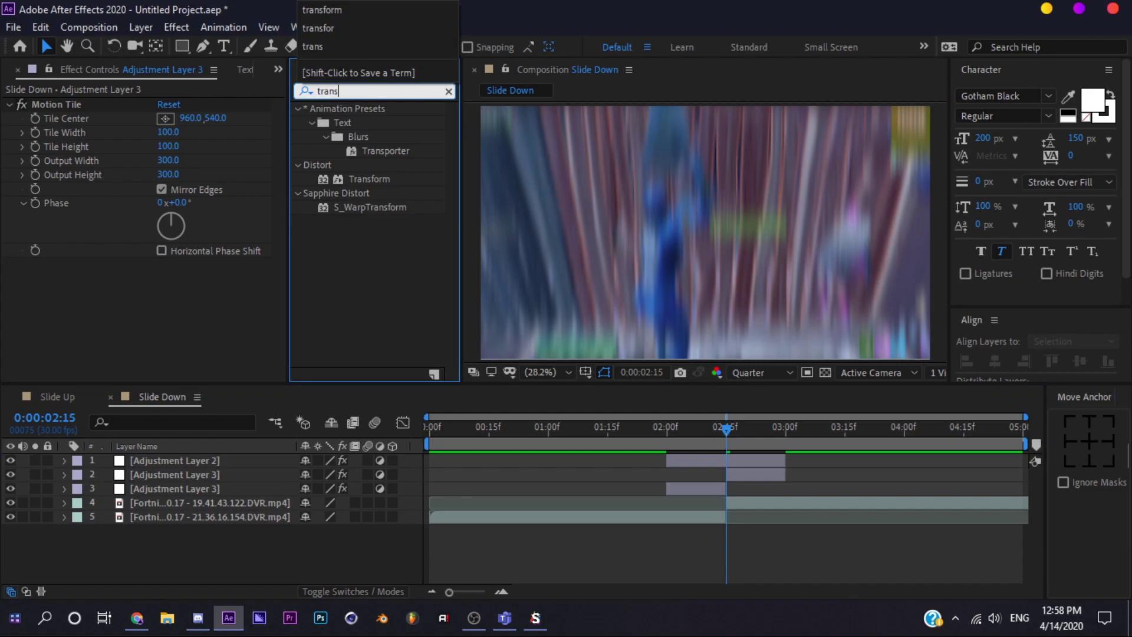
text(form)
drag(370, 118, 240, 488)
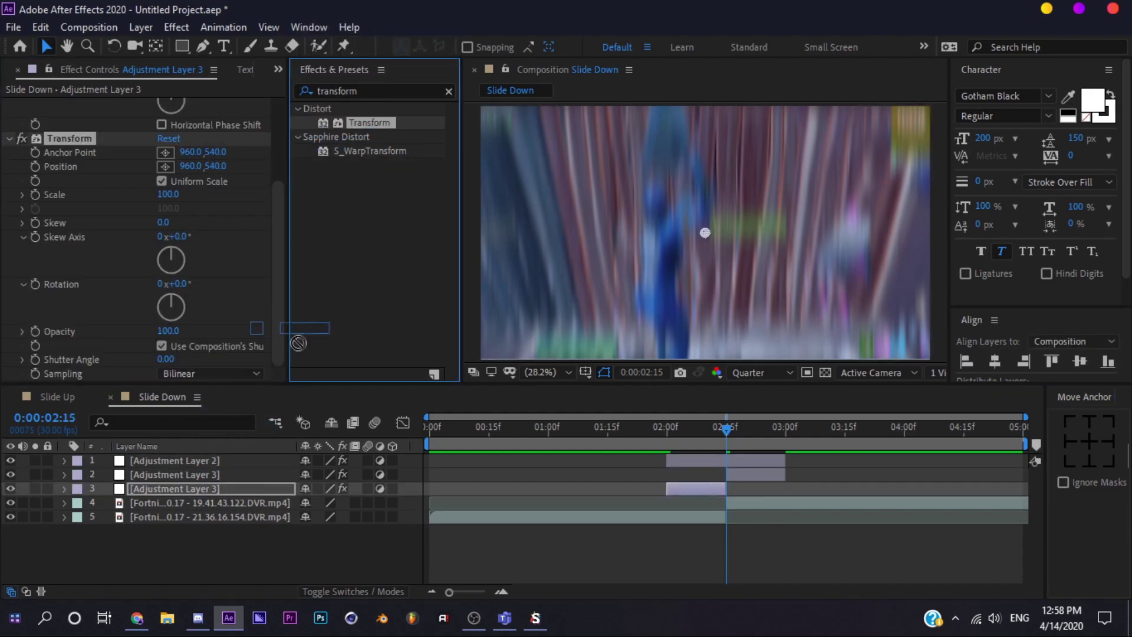
click(236, 476)
click(207, 487)
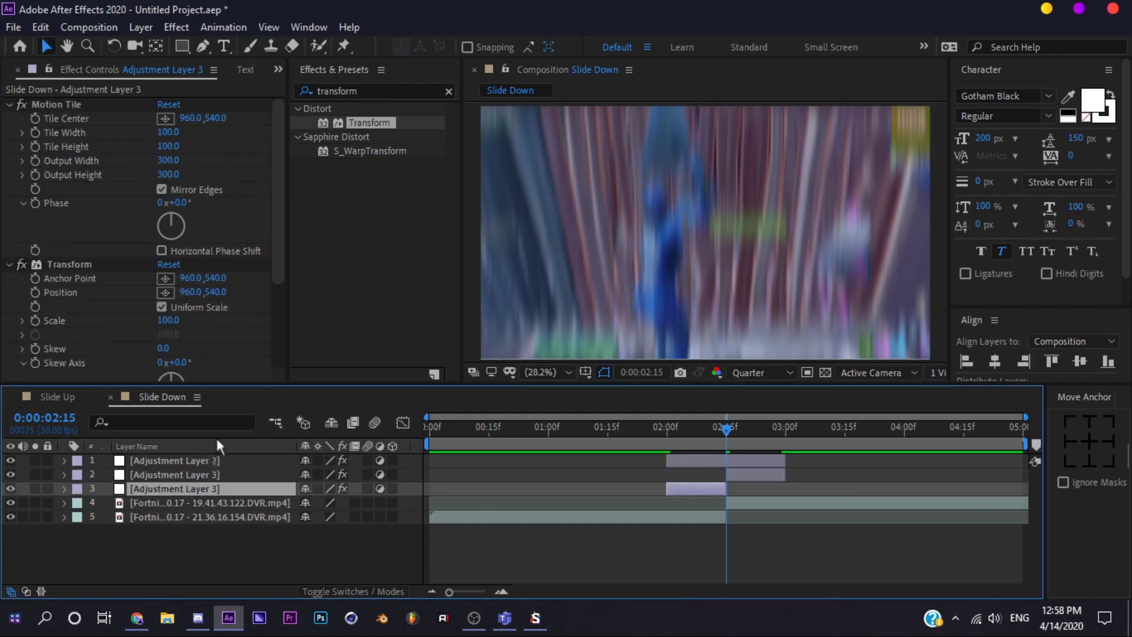
scroll(89, 237, down, 3)
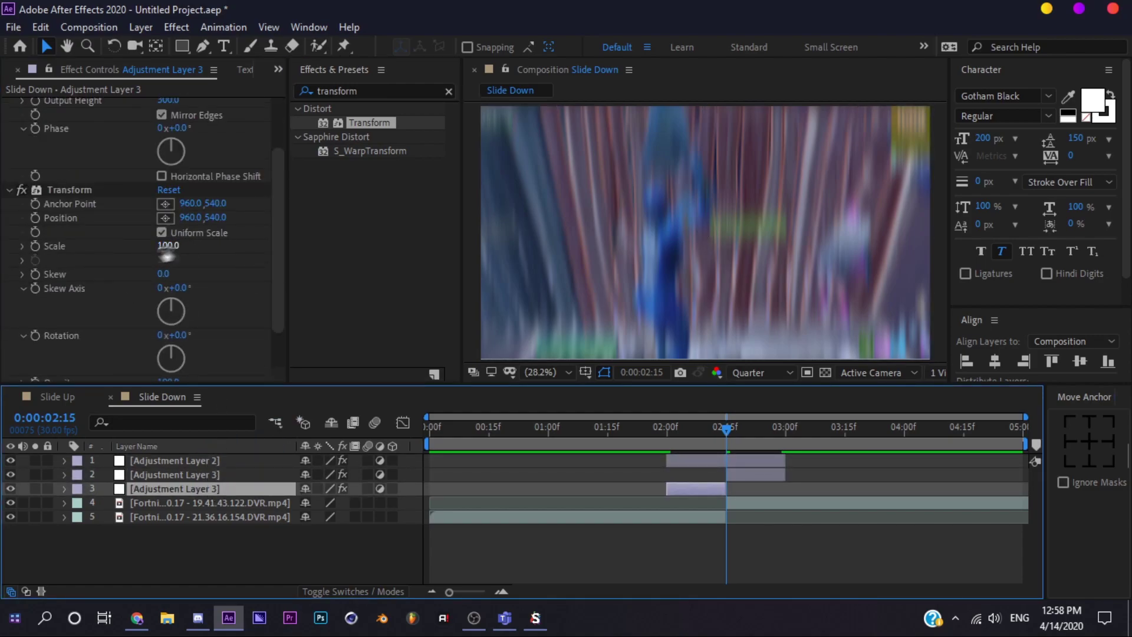
- Copy Transform to the later piece, keyframe Position at 2:15, and select both pieces
click(62, 190)
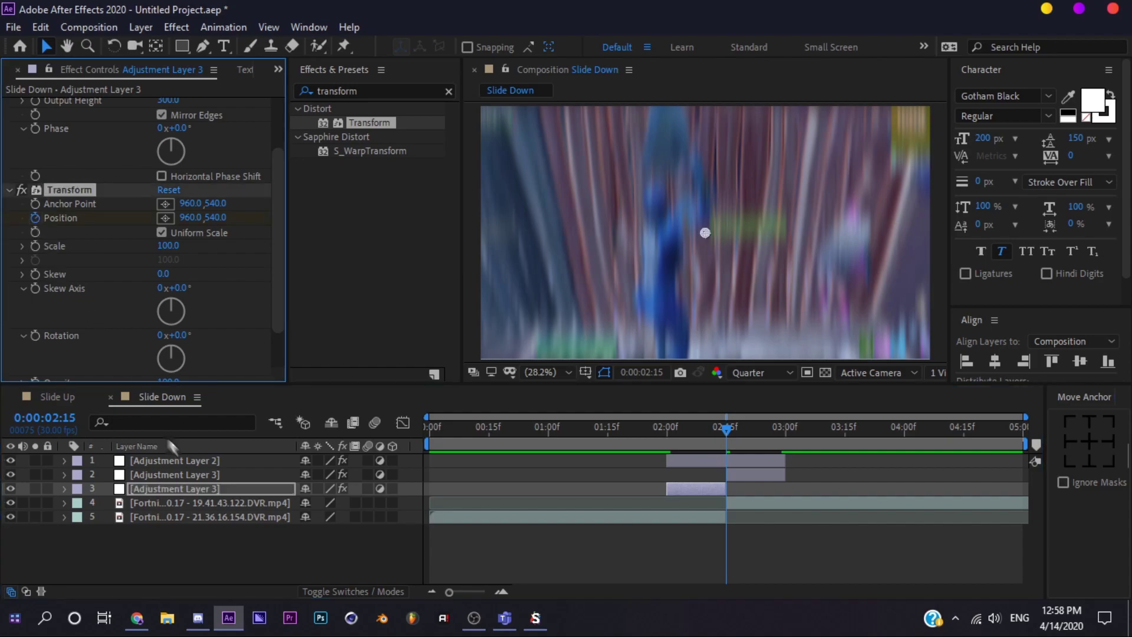
click(184, 475)
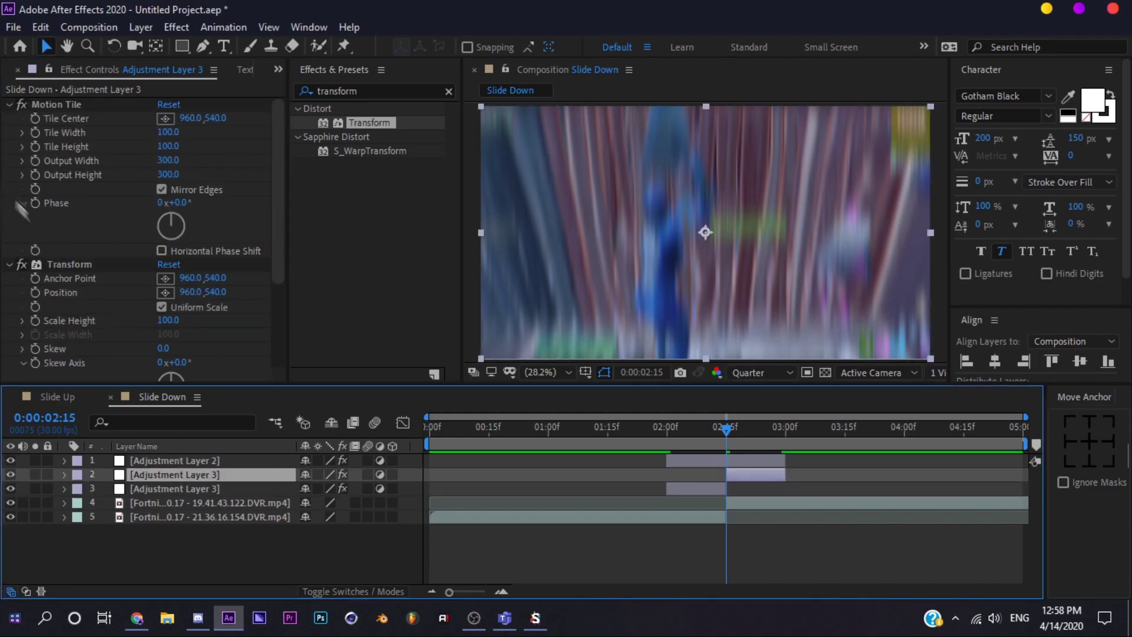
click(36, 294)
click(202, 488)
shift+click(203, 474)
- Add Position keyframes at 2:00 on the earlier piece and 2:29 on the later piece
key(u)
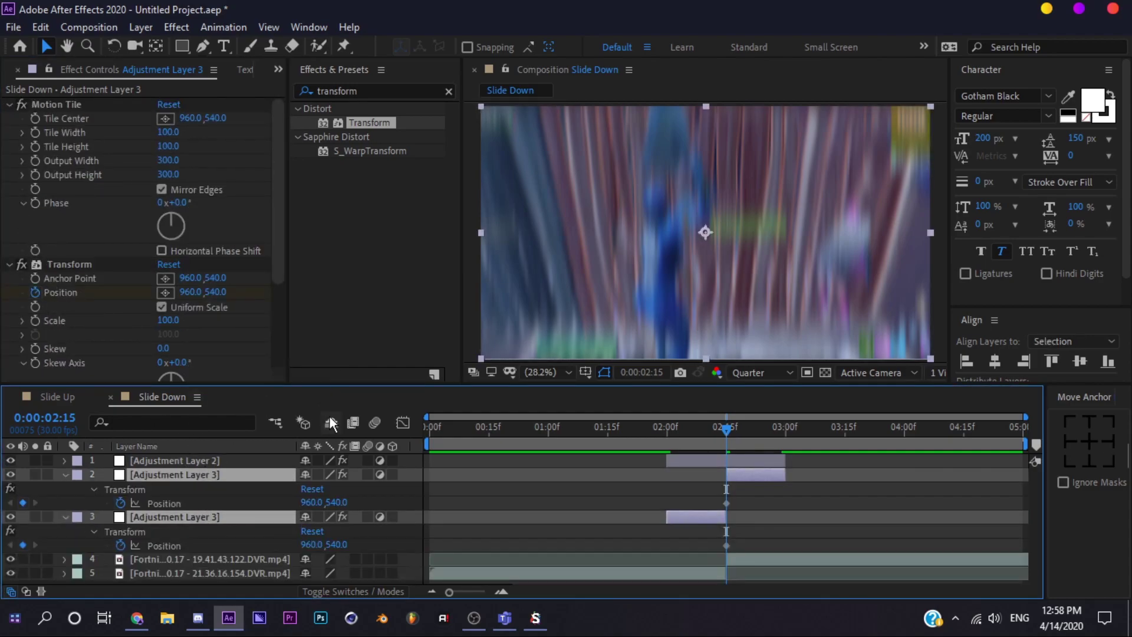
click(566, 489)
drag(725, 430, 666, 435)
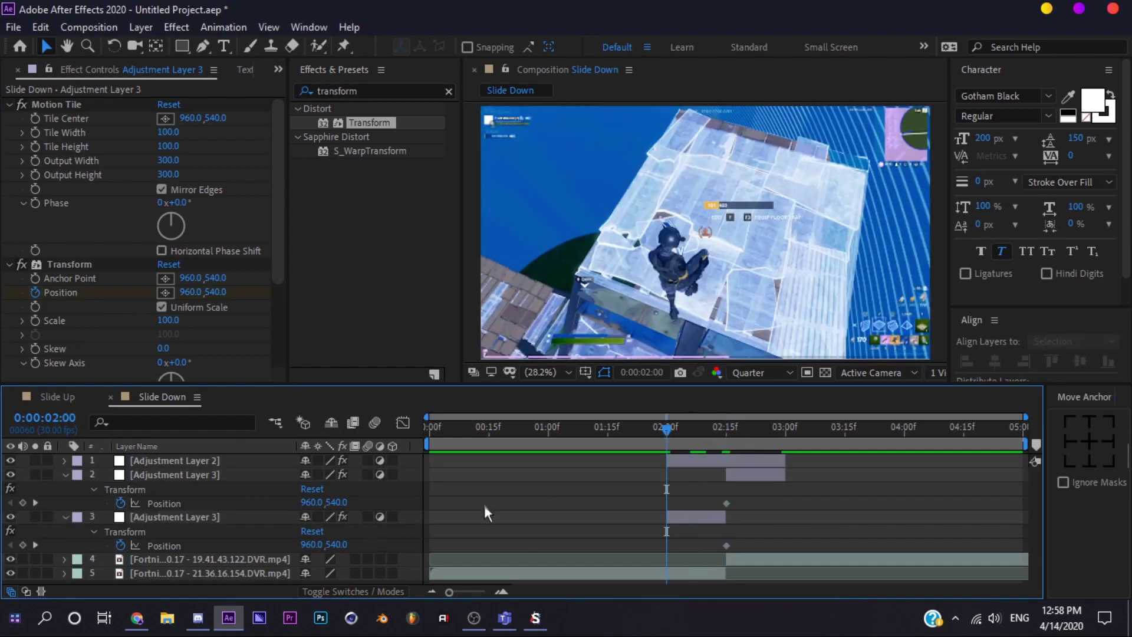
click(23, 545)
click(783, 433)
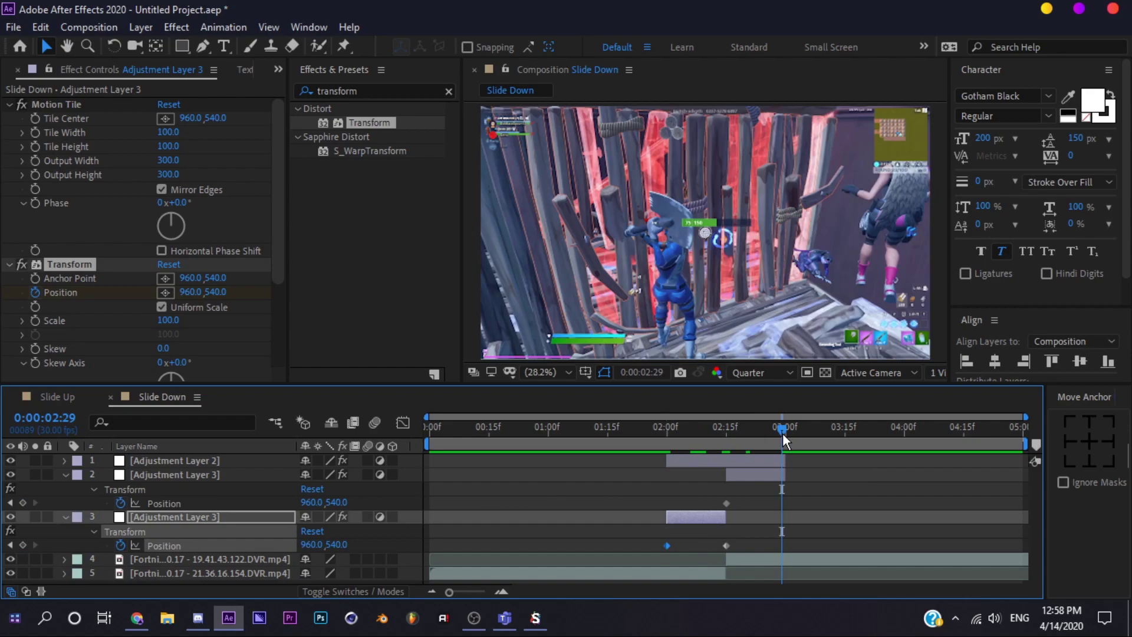
click(23, 502)
click(724, 493)
click(727, 428)
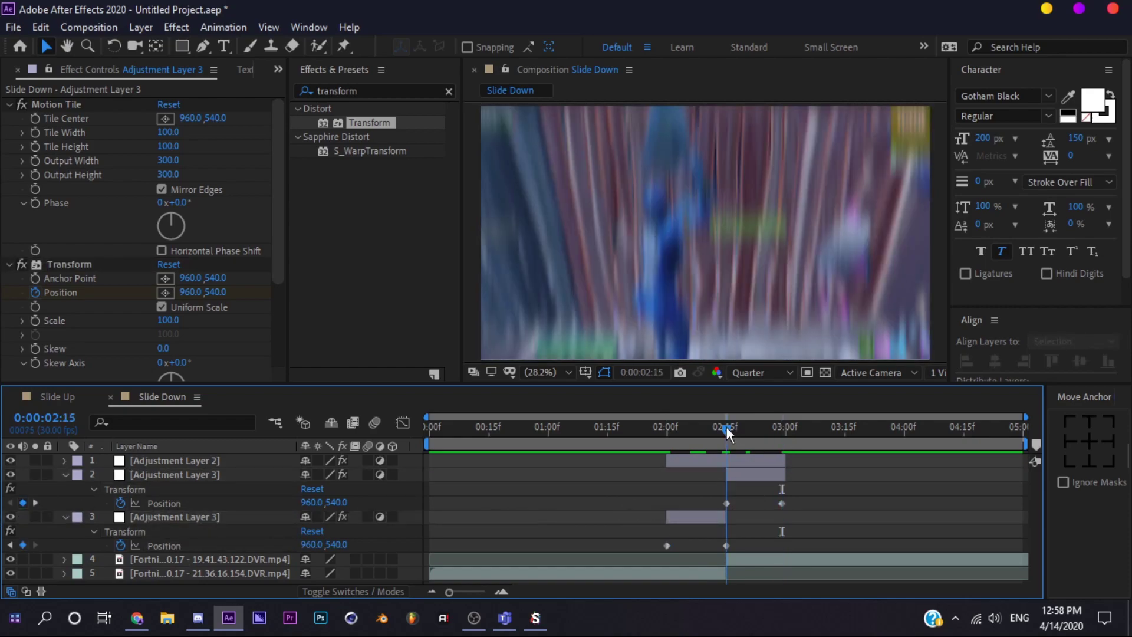
- Try shifting the later piece's Position at 2:15, then undo the changes
click(164, 504)
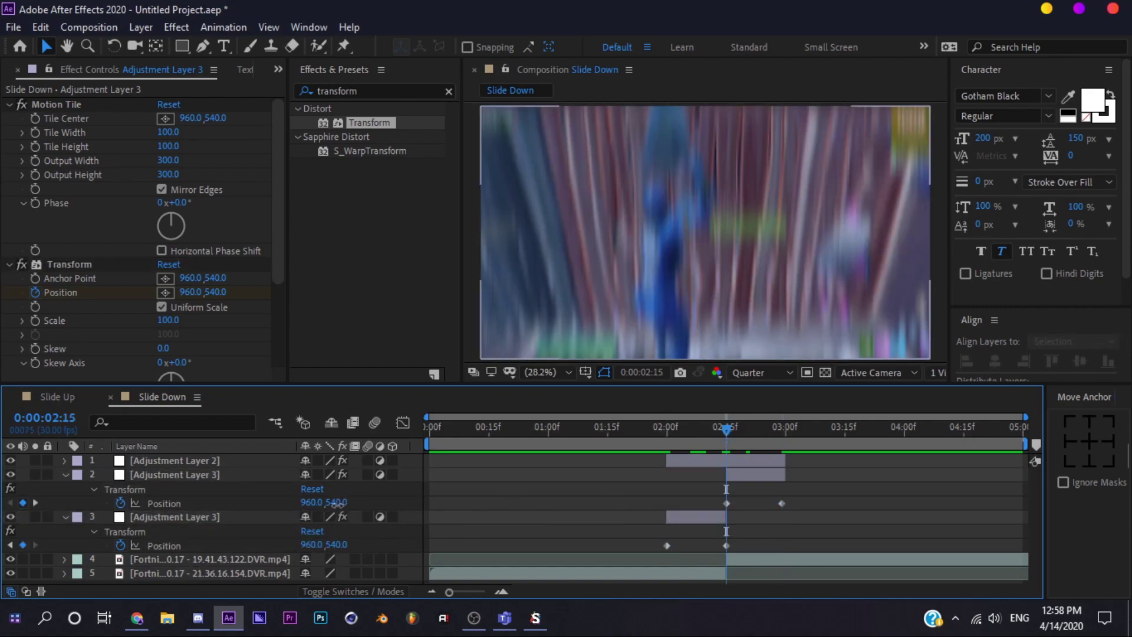
drag(705, 232, 705, 280)
key(ctrl+z)
mouse_move(344, 503)
mouse_down()
mouse_move(289, 517)
mouse_move(345, 508)
mouse_move(329, 519)
mouse_up()
key(ctrl+z)
key(ctrl+z)
- At 2:15 set the earlier piece's Position Y to 0 and the later piece's to 1080
click(333, 544)
text(0)
key(Return)
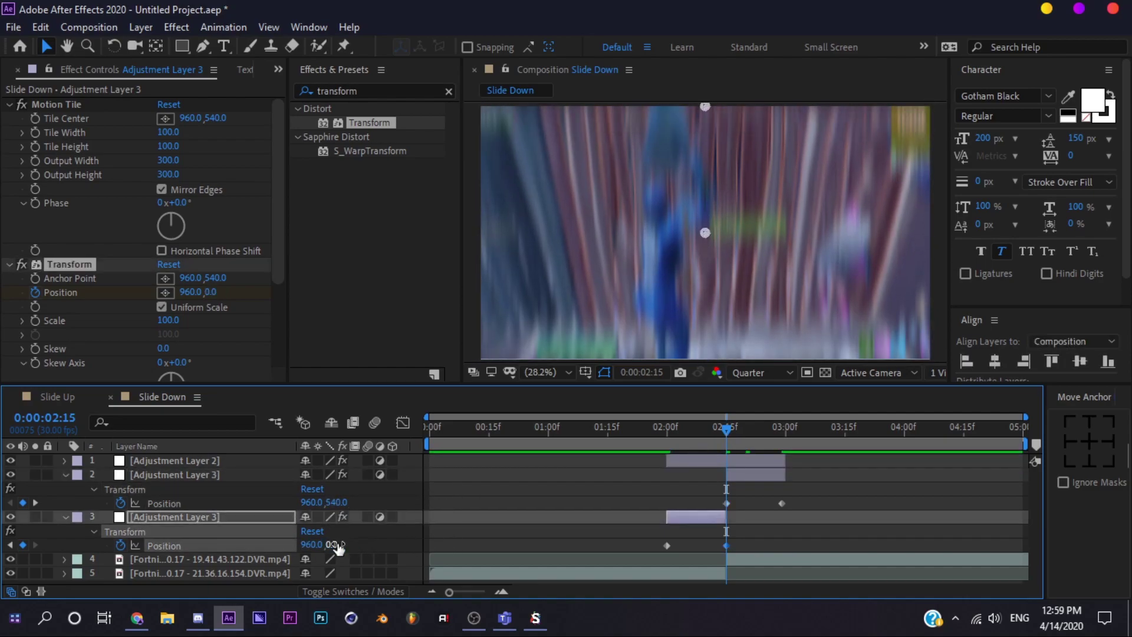
click(335, 502)
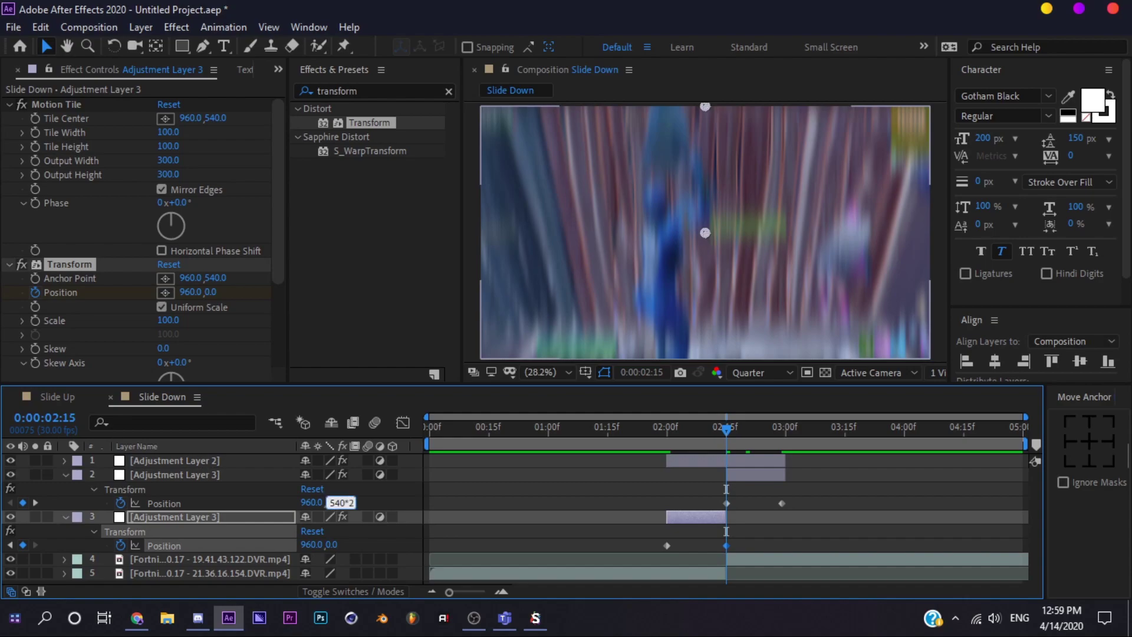
text(540*2)
key(Return)
- Easy Ease the later piece's Position keyframes, keeping its 2:15 Position Y at 1080
drag(809, 494, 706, 509)
key(F9)
click(629, 491)
click(340, 502)
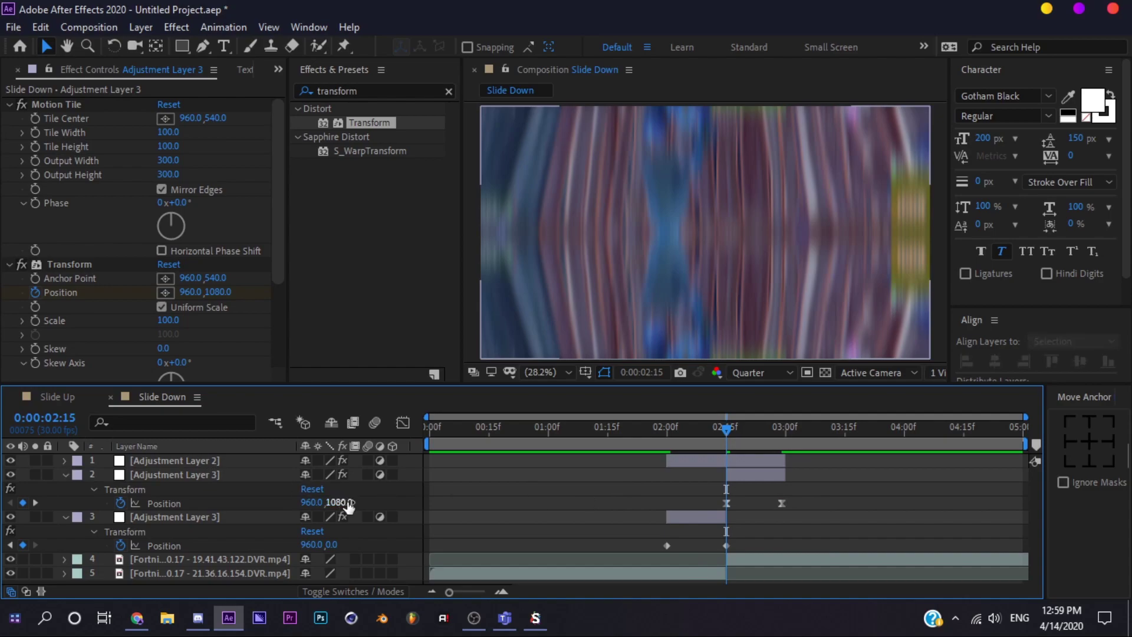
text(540)
key(Return)
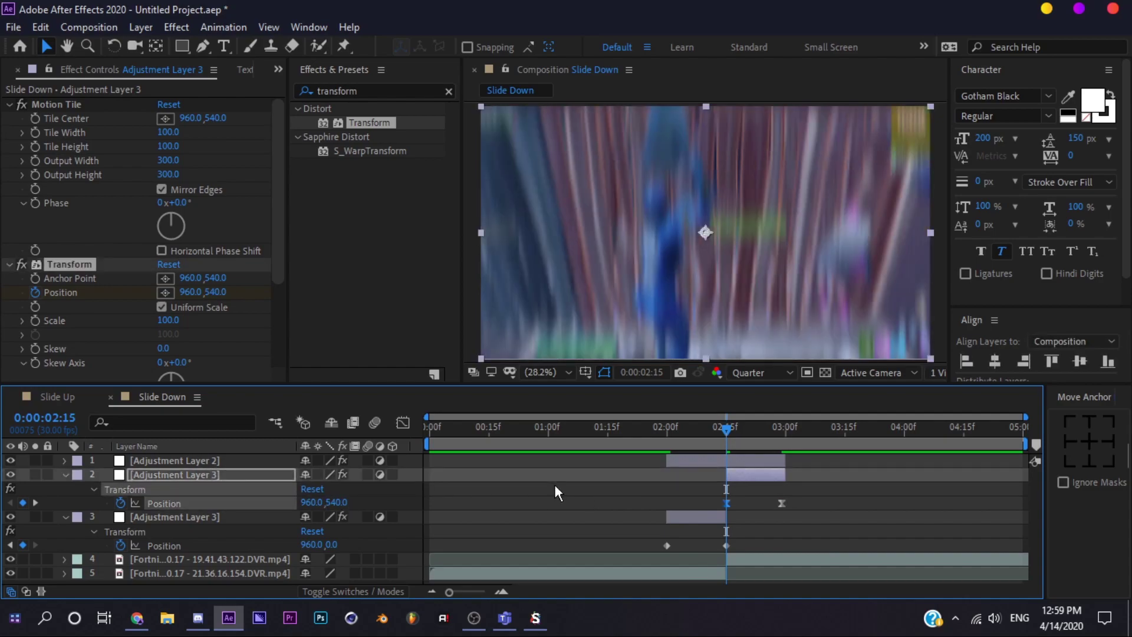
click(337, 503)
text(1080)
key(Return)
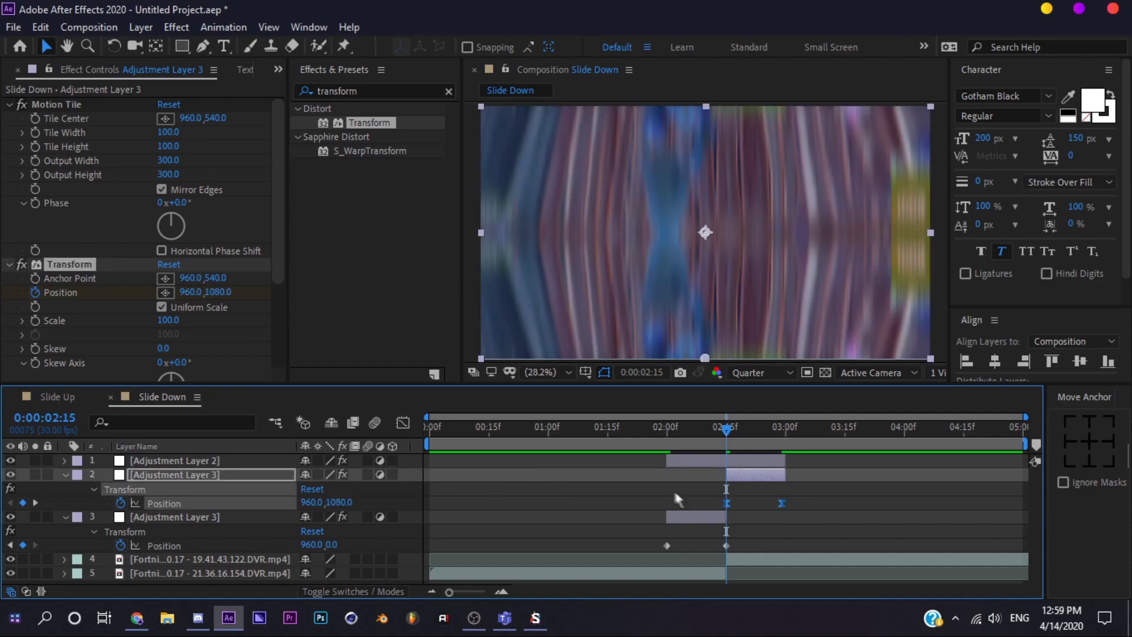
- In the speed graph, steepen layer 3's Position easing so speed peaks at 02:15
click(403, 422)
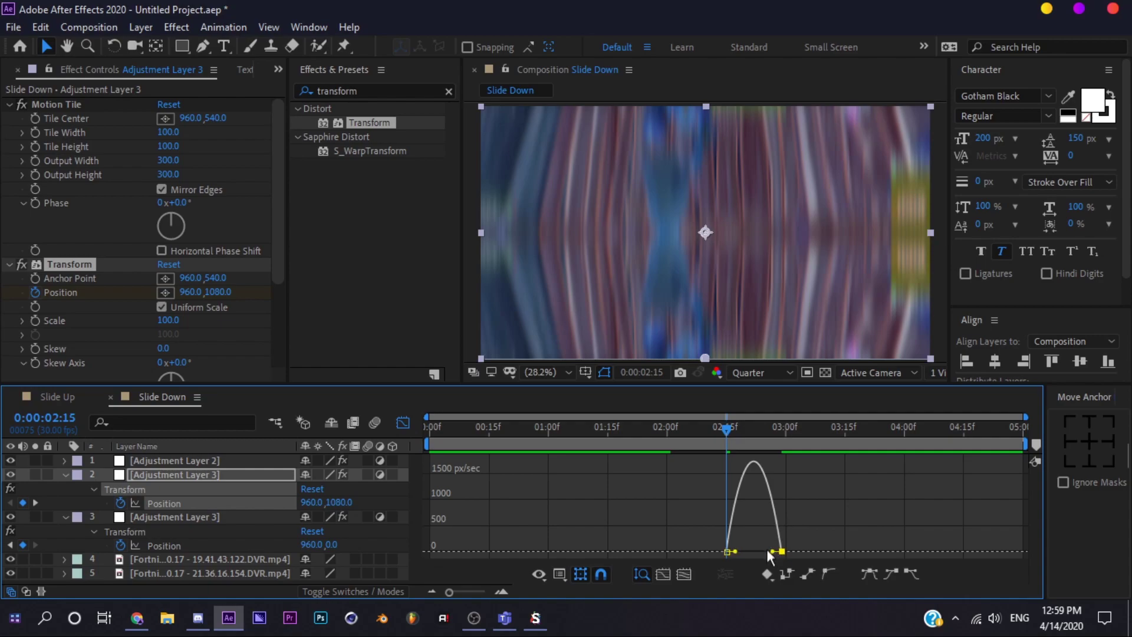
click(403, 422)
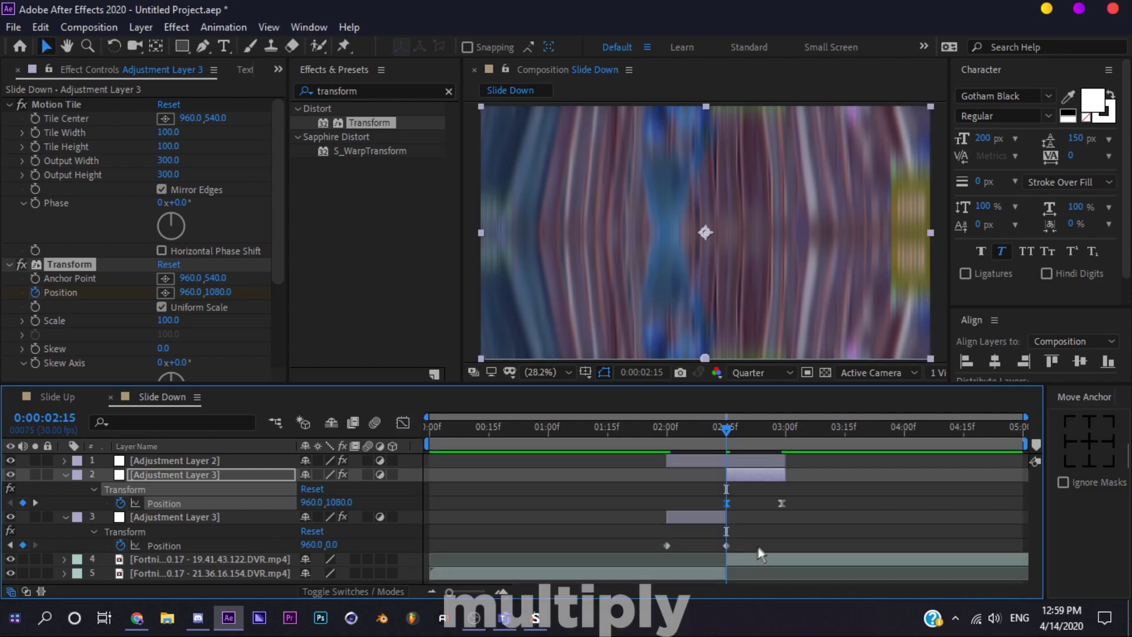
drag(749, 540, 628, 552)
click(403, 422)
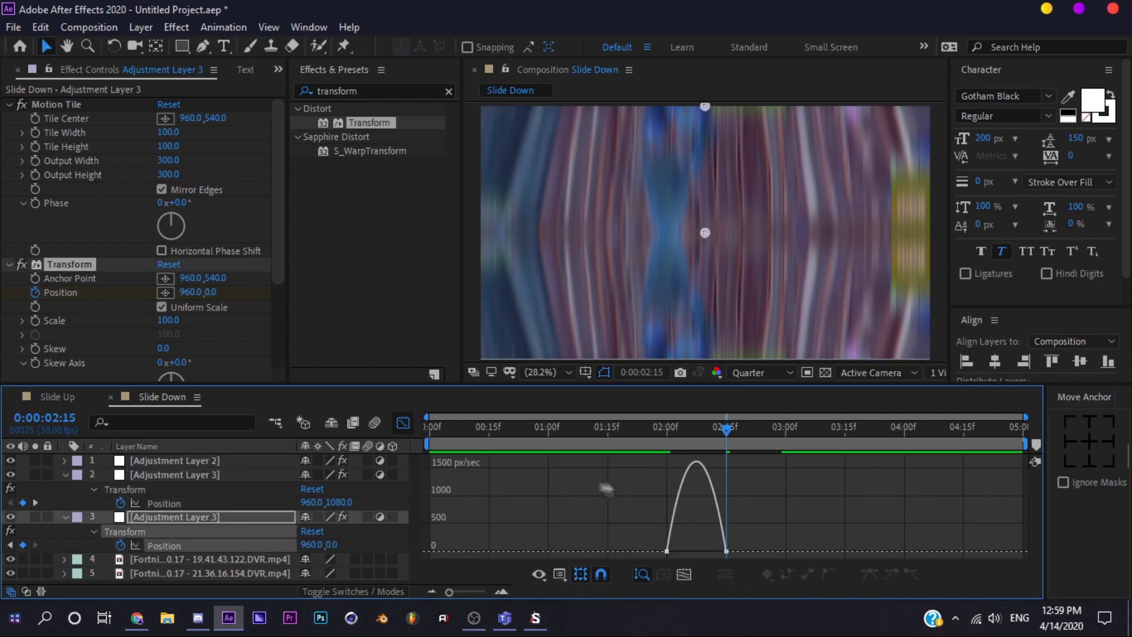
mouse_move(738, 544)
mouse_down()
mouse_move(705, 559)
mouse_move(726, 552)
mouse_up()
click(616, 506)
click(403, 423)
click(569, 535)
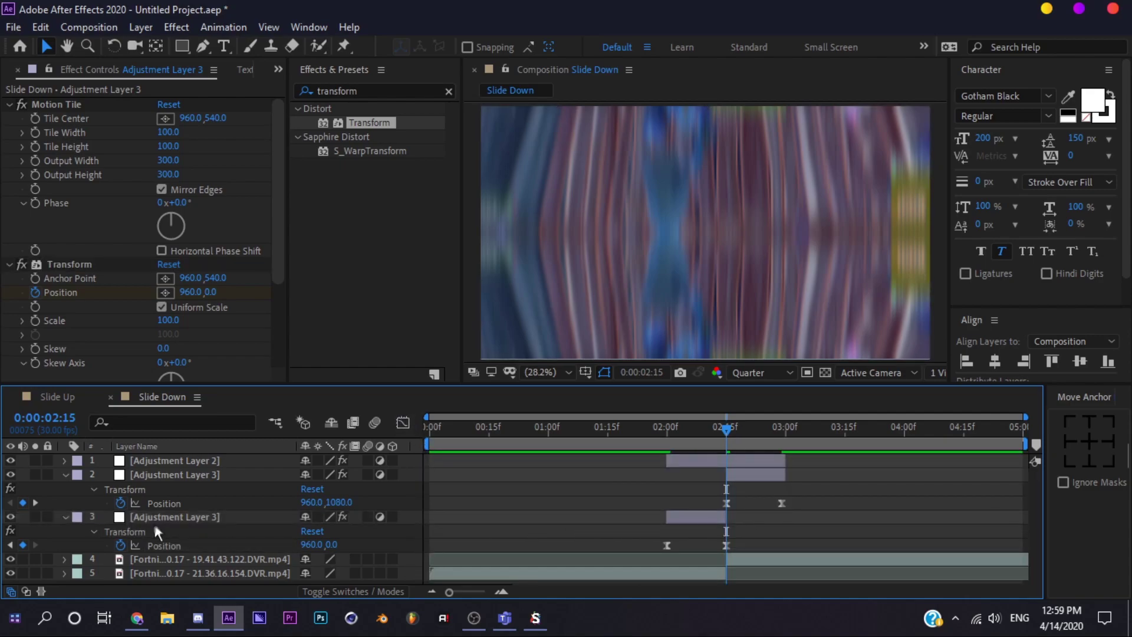
- Collapse the adjustment layers and preview the transition around the 02:15 cut
click(65, 517)
click(65, 474)
click(537, 429)
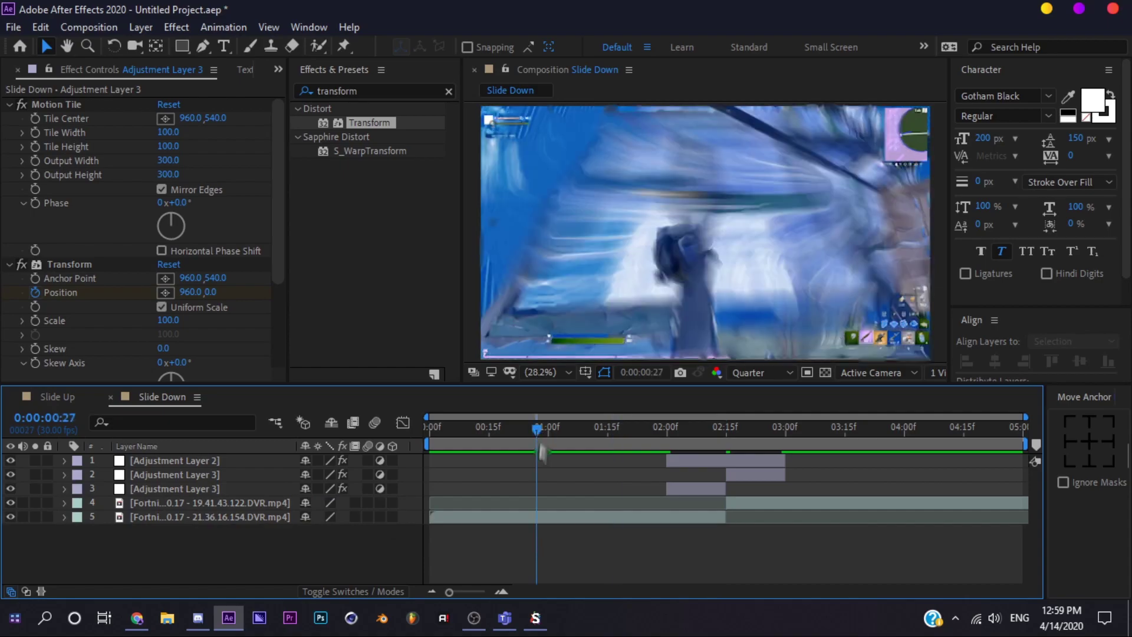
key(space)
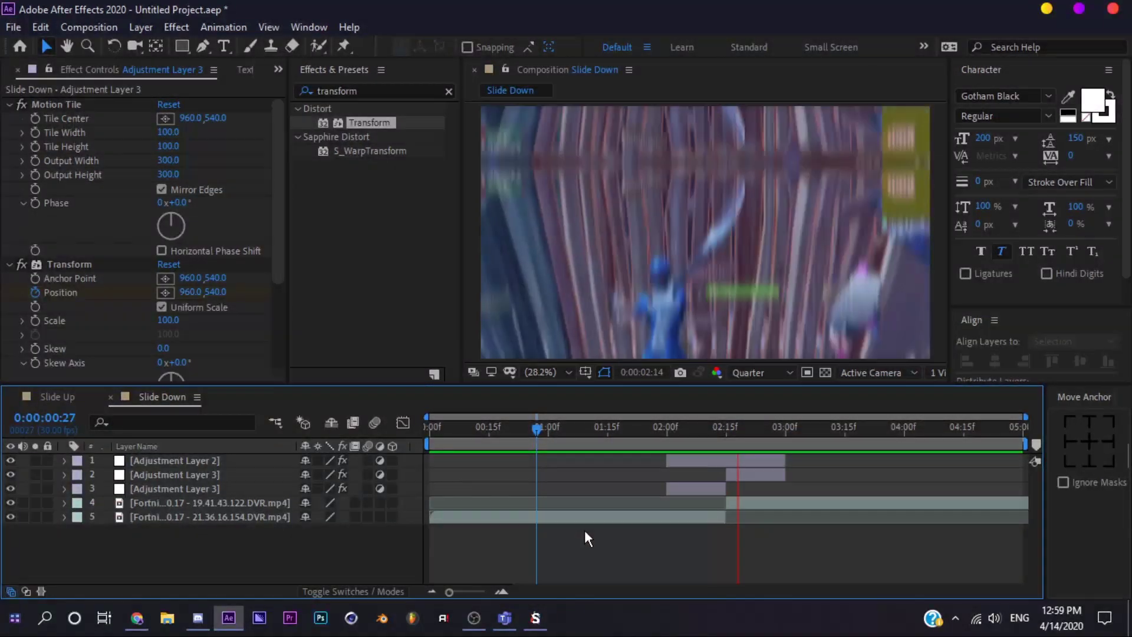
drag(725, 428, 672, 441)
key(space)
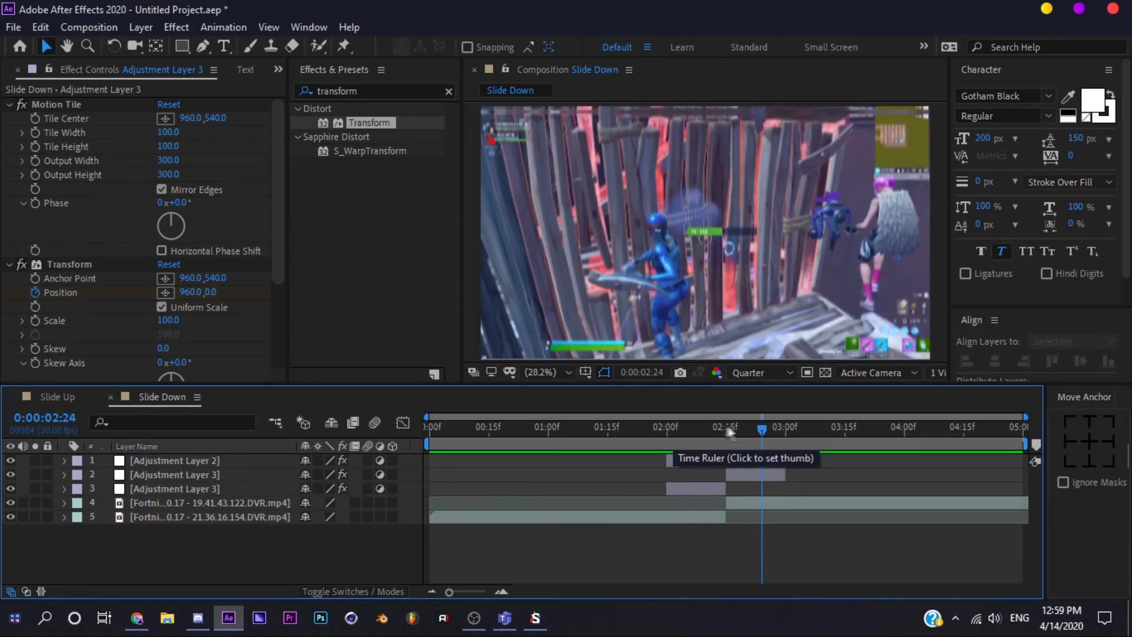
click(727, 429)
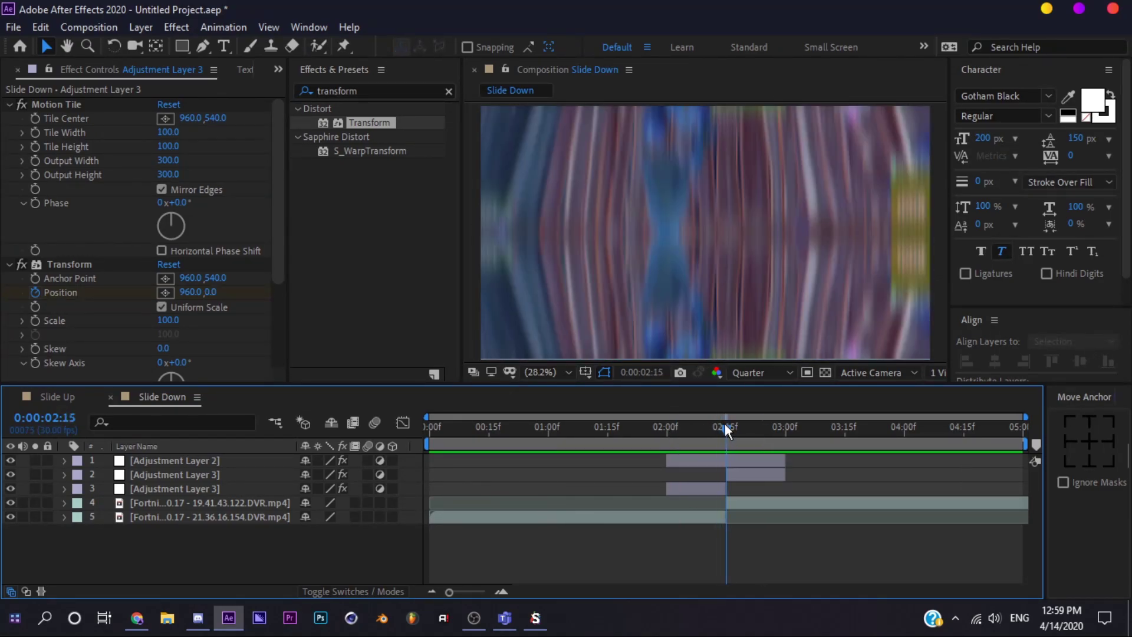
mouse_move(727, 431)
mouse_down()
mouse_move(677, 424)
mouse_move(726, 427)
mouse_up()
- Set Adjustment Layer 2's Transform Scale at 02:15 to 150
click(50, 463)
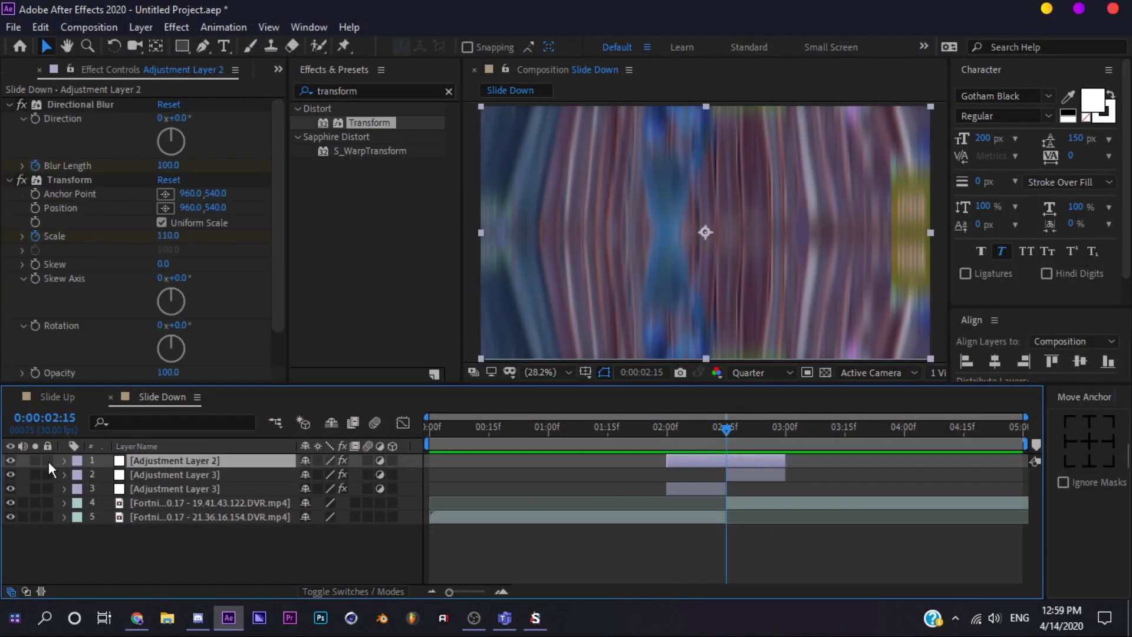
click(78, 476)
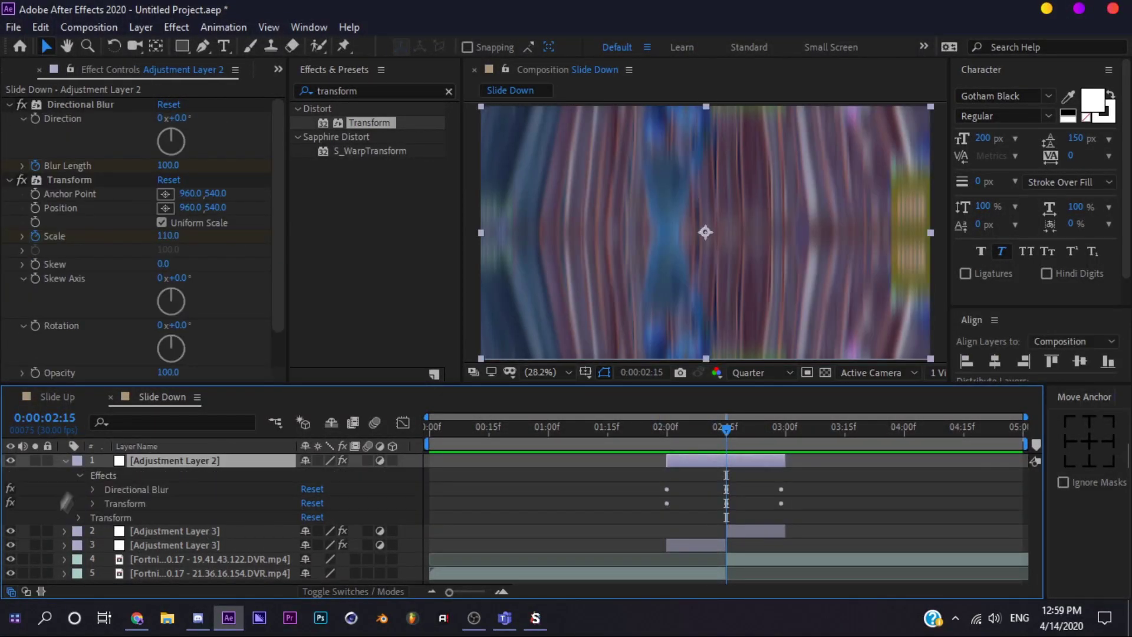
click(94, 503)
click(312, 517)
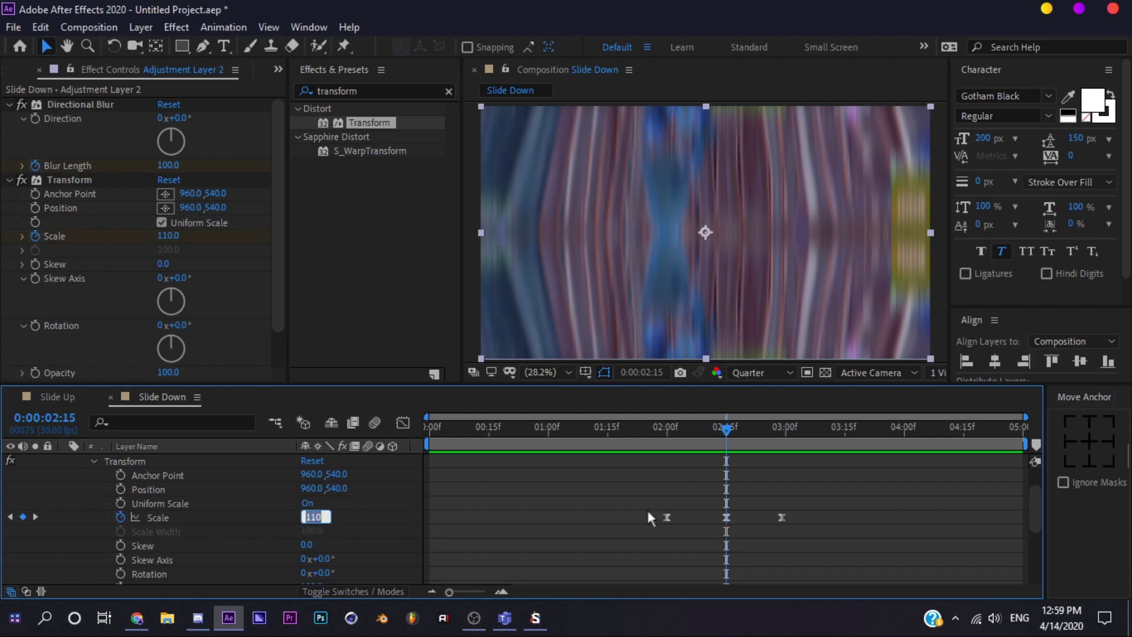
text(150)
key(Return)
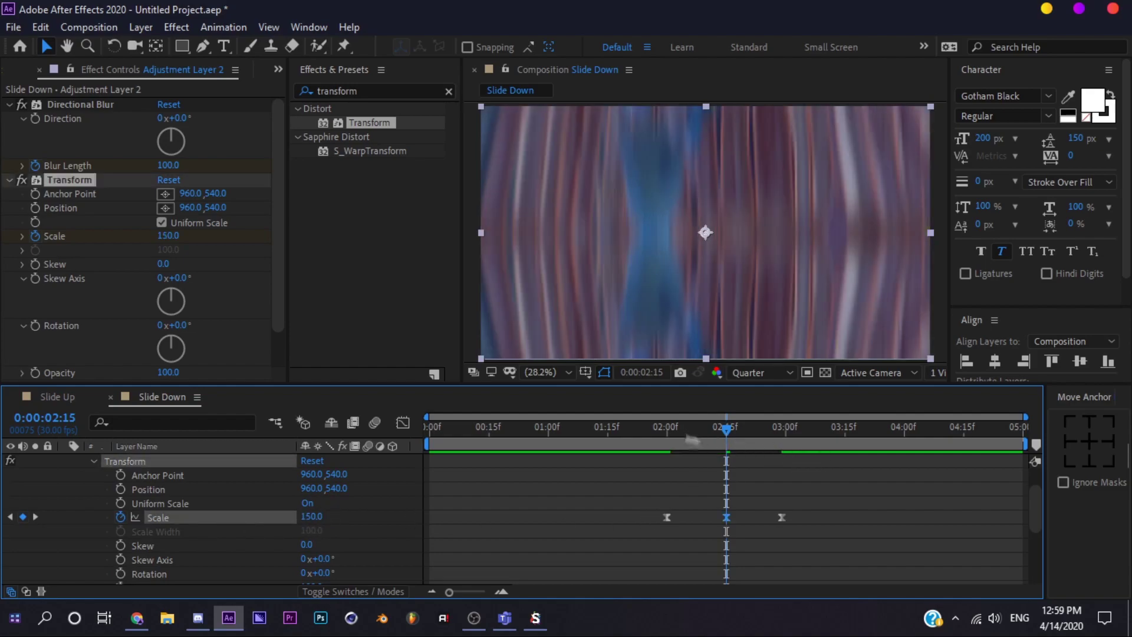
- Preview the stronger zoom from 01:24 and collapse Adjustment Layer 2
mouse_move(682, 432)
mouse_down()
mouse_move(695, 444)
mouse_move(741, 431)
mouse_move(700, 428)
mouse_move(740, 429)
mouse_move(678, 429)
mouse_up()
key(space)
key(space)
key(space)
key(space)
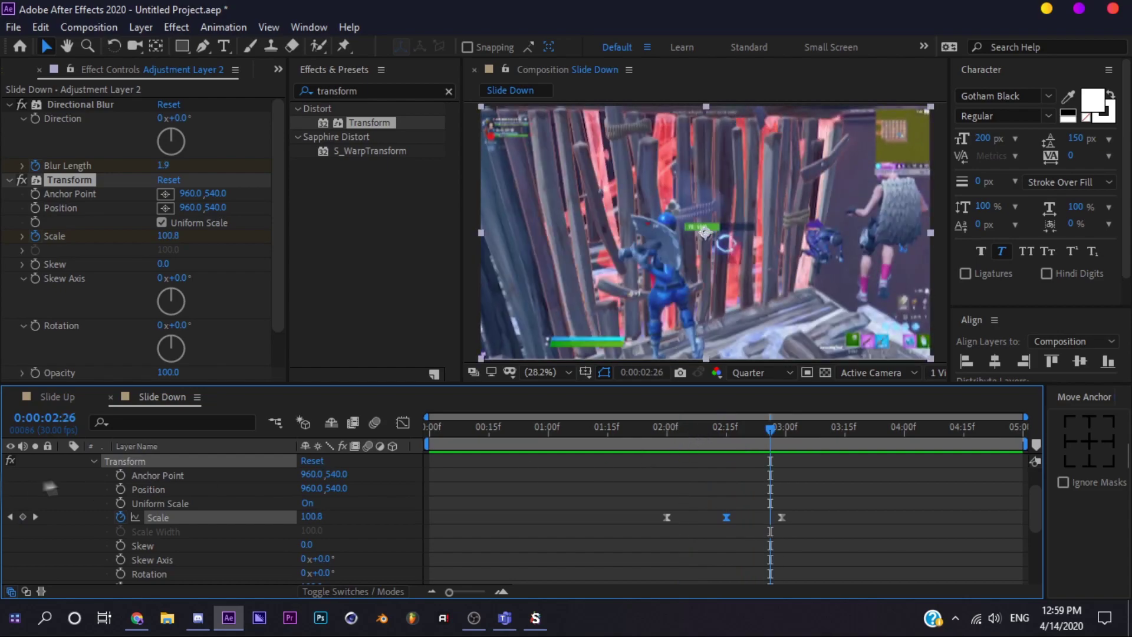
scroll(90, 497, up, 2)
click(91, 503)
click(79, 476)
click(65, 460)
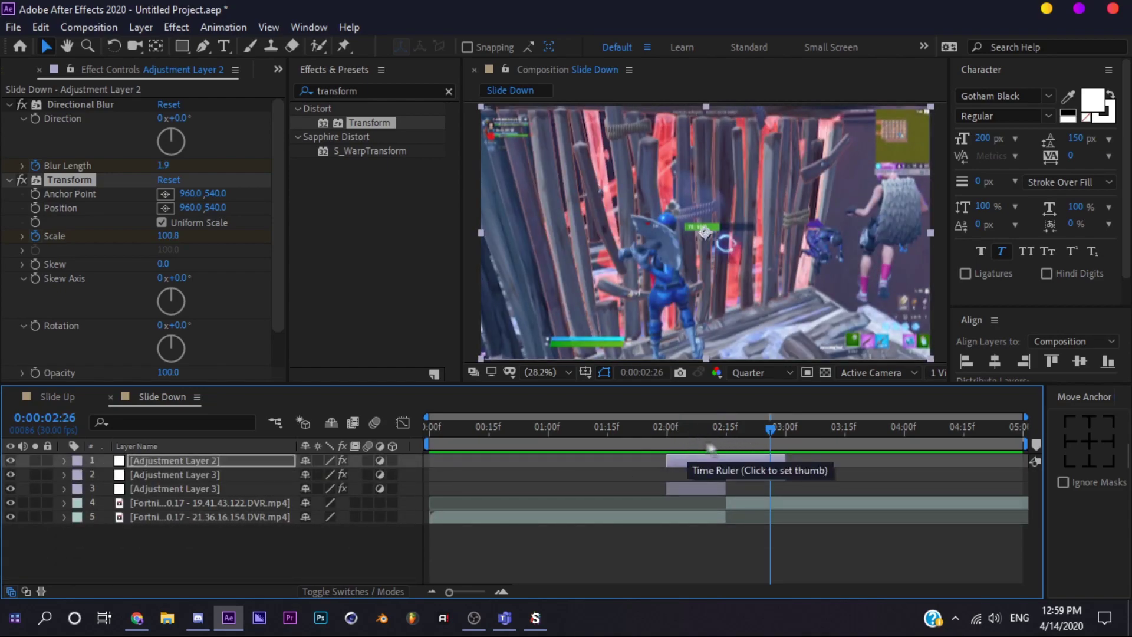
- Preview the Slide Down transition from 01:18 and around the 02:15 cut
click(620, 436)
key(space)
key(space)
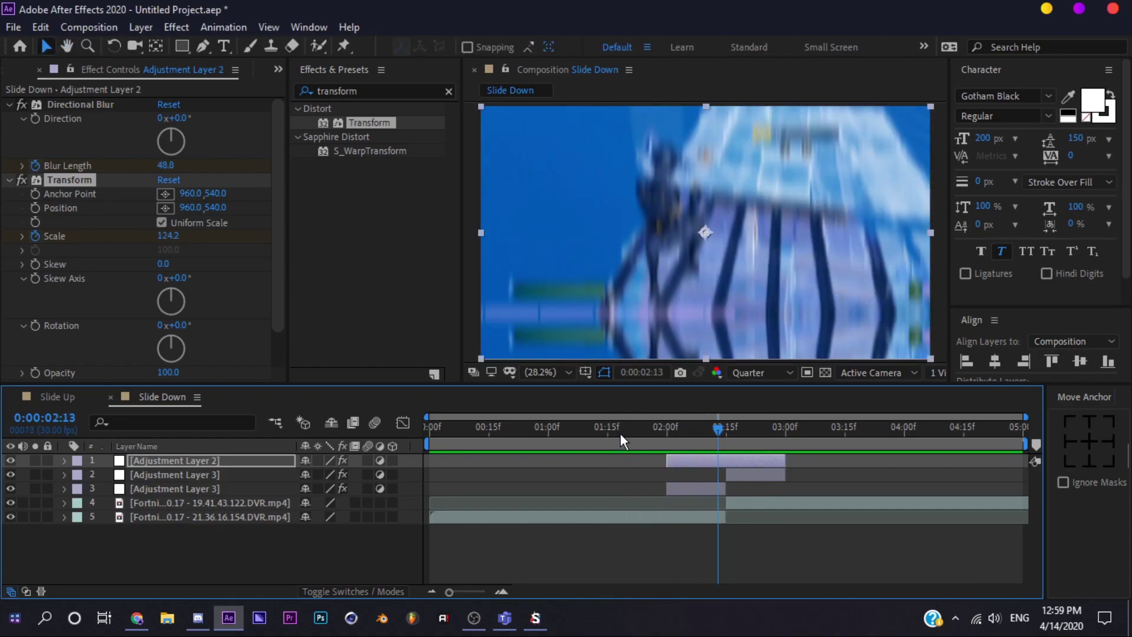
drag(720, 433, 557, 445)
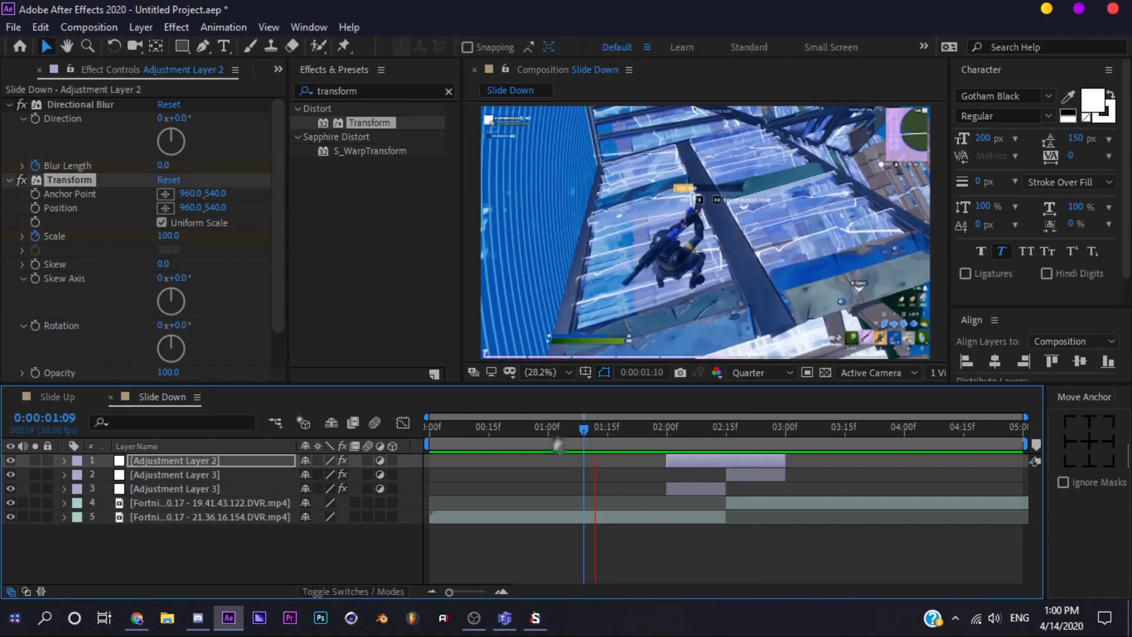
key(space)
key(space)
- Clear the 'transform' effects search, try 'pix', clear it, and preview from 01:26
click(453, 103)
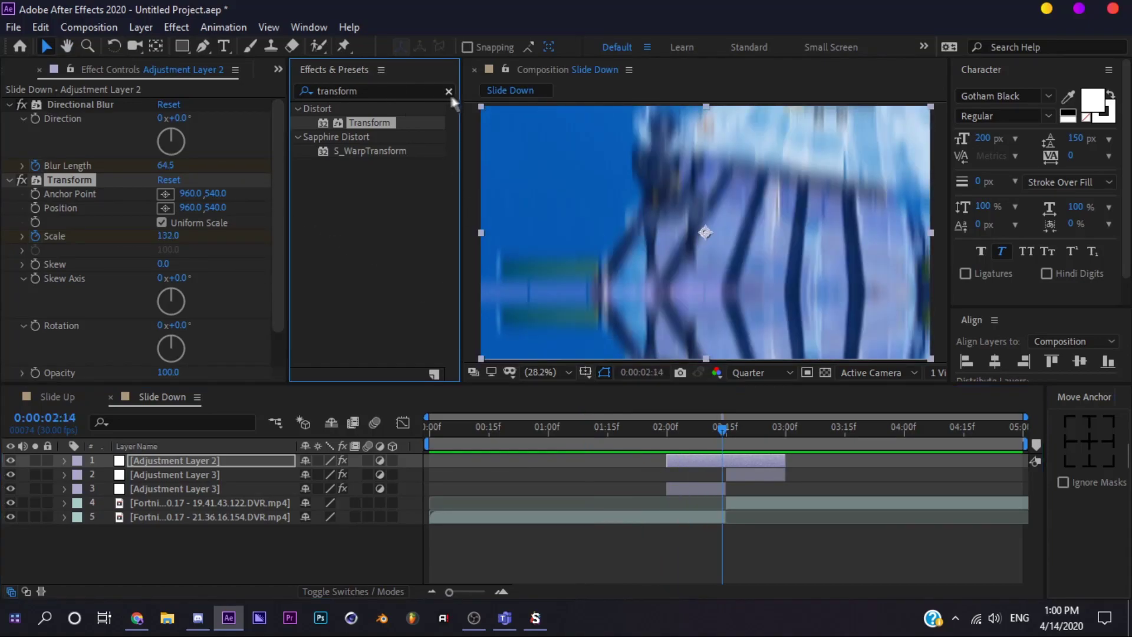
click(448, 91)
text(pixel)
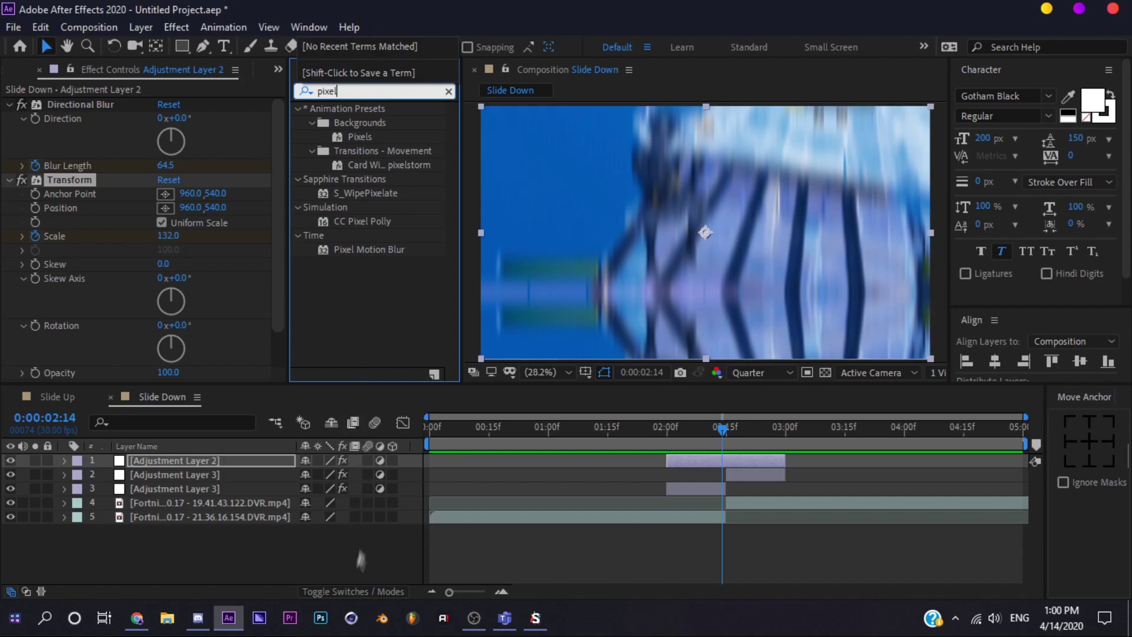
click(459, 91)
click(449, 91)
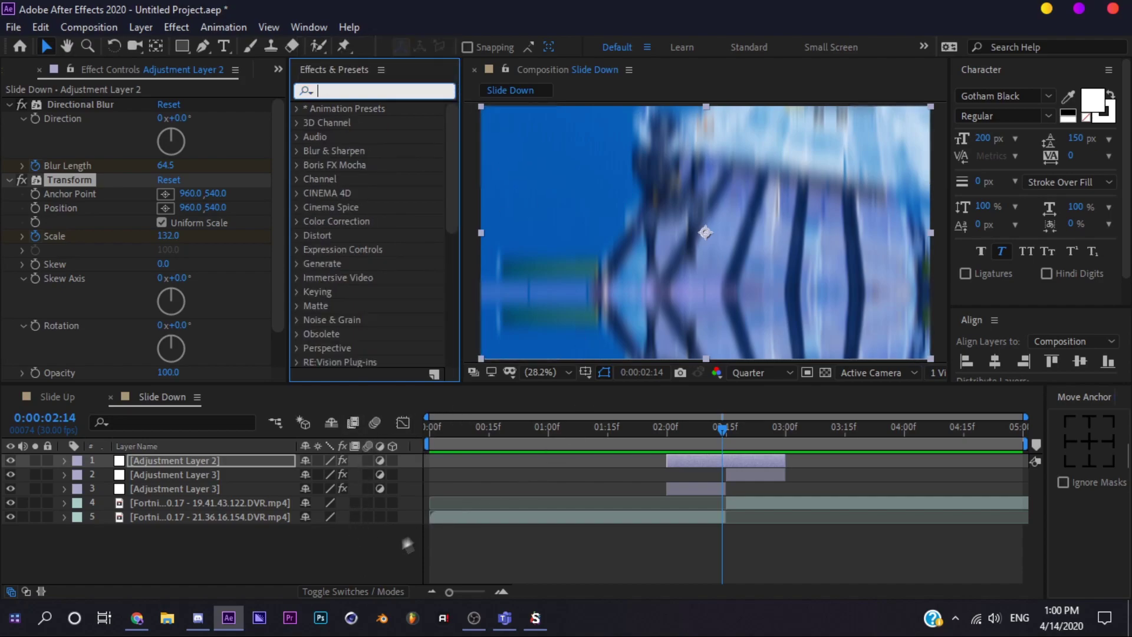
drag(723, 420, 667, 420)
key(space)
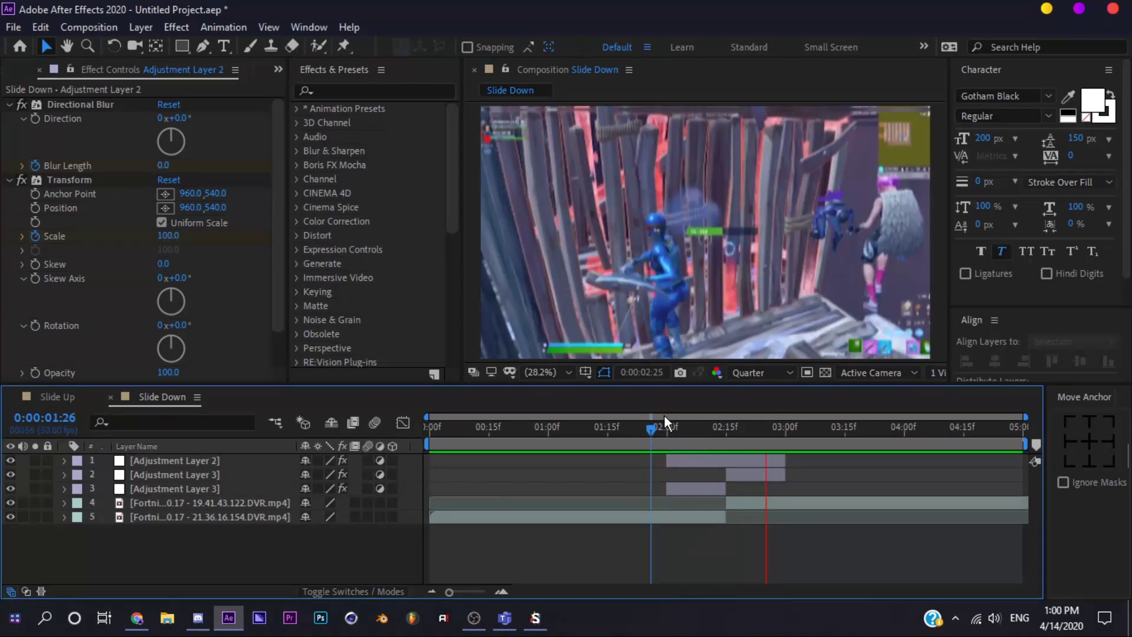
click(57, 396)
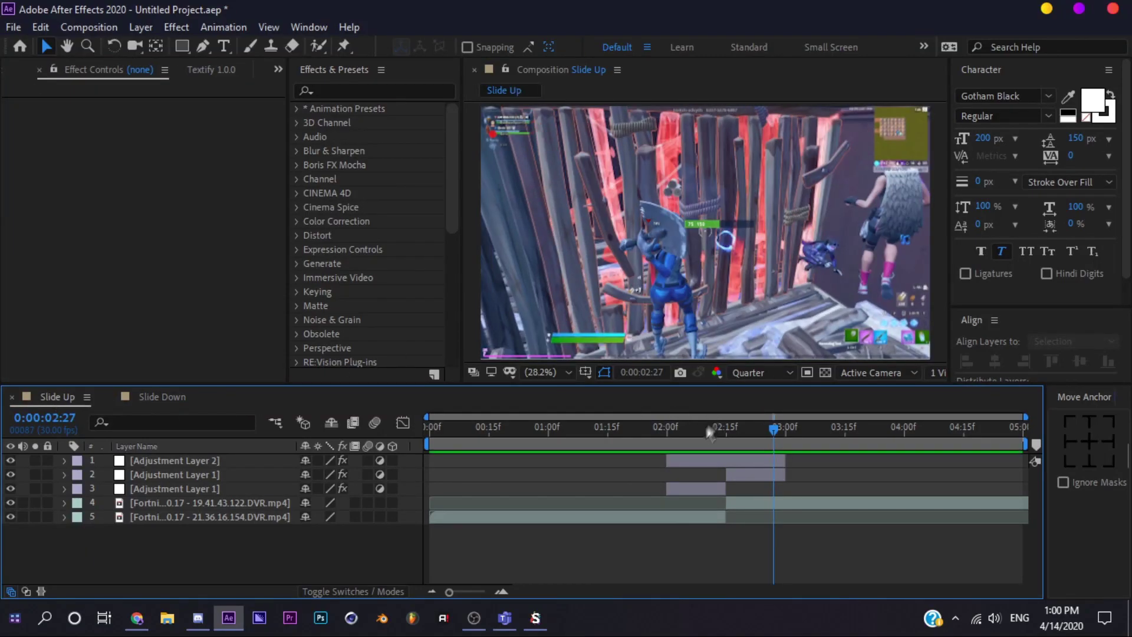
click(660, 426)
click(160, 396)
click(175, 460)
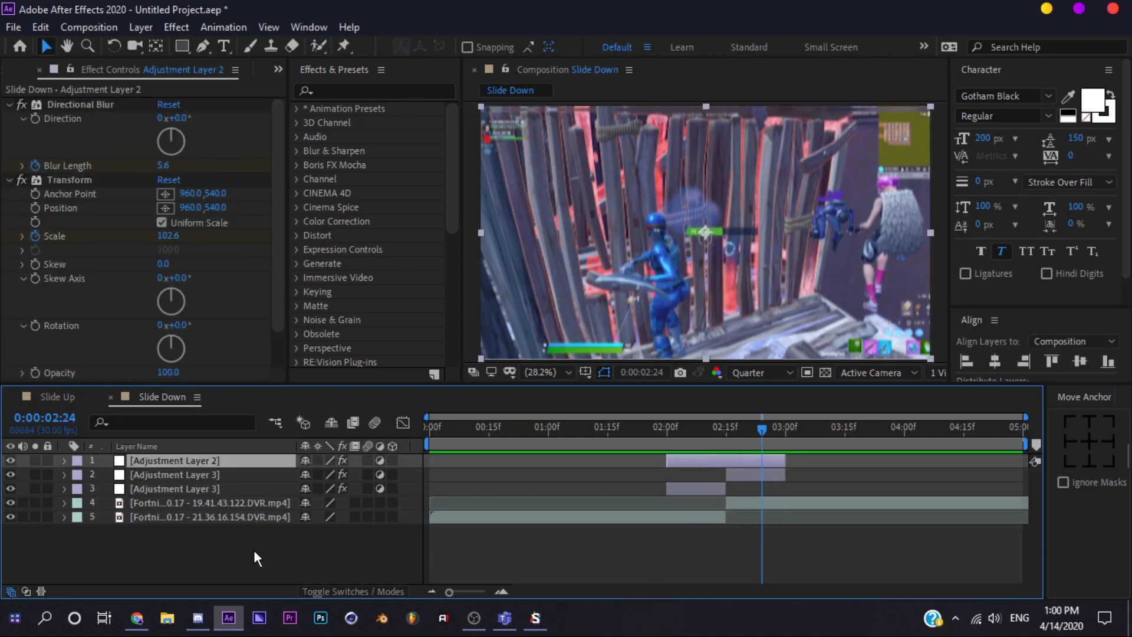
click(254, 552)
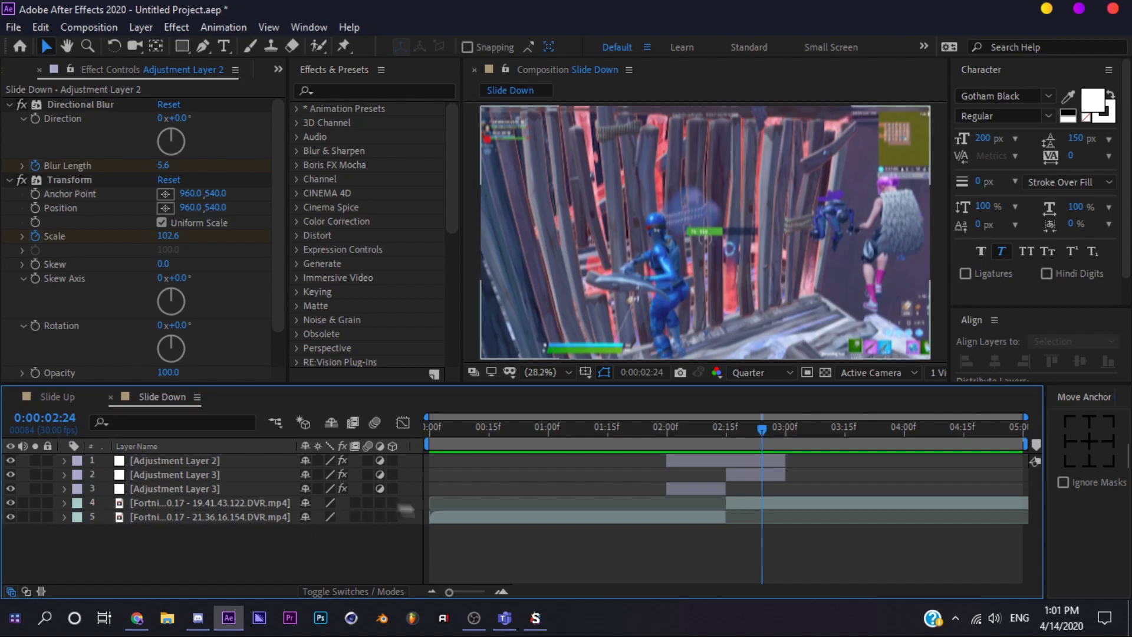
click(670, 427)
drag(672, 429, 660, 365)
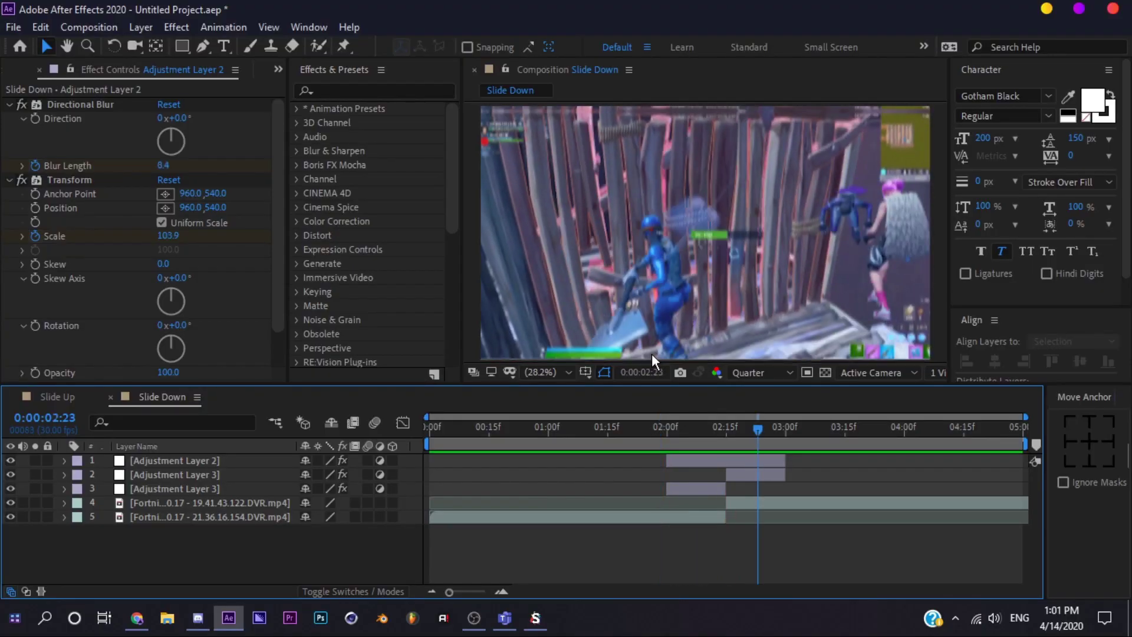
- Preview Slide Down from 01:22, then go to Slide Up at 01:24
click(636, 428)
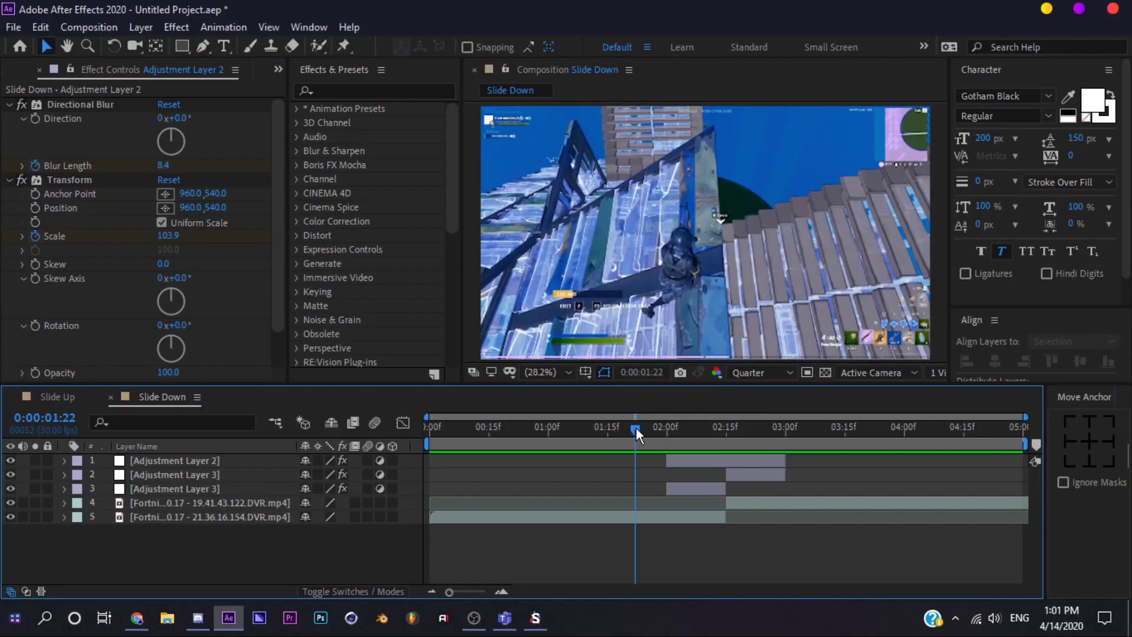
key(space)
key(space)
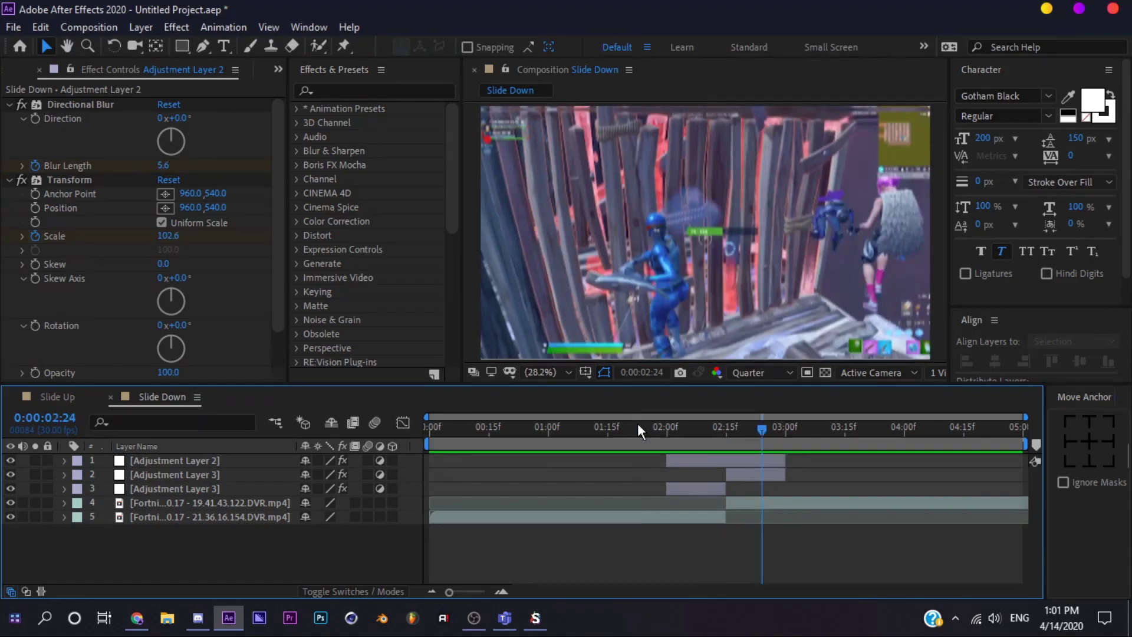
click(57, 398)
click(643, 427)
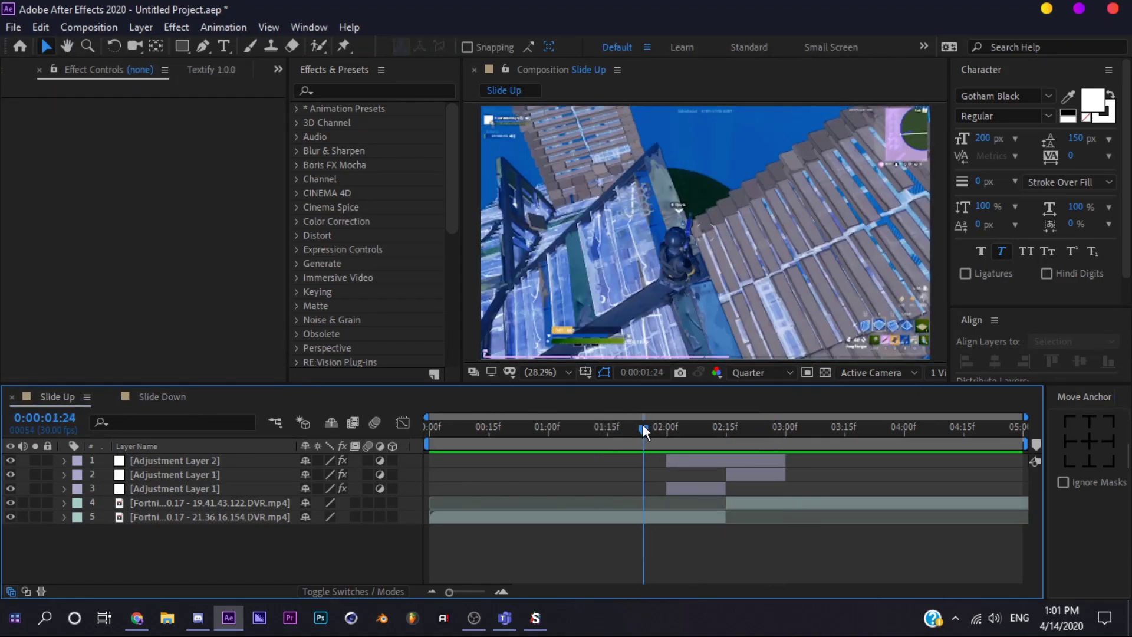